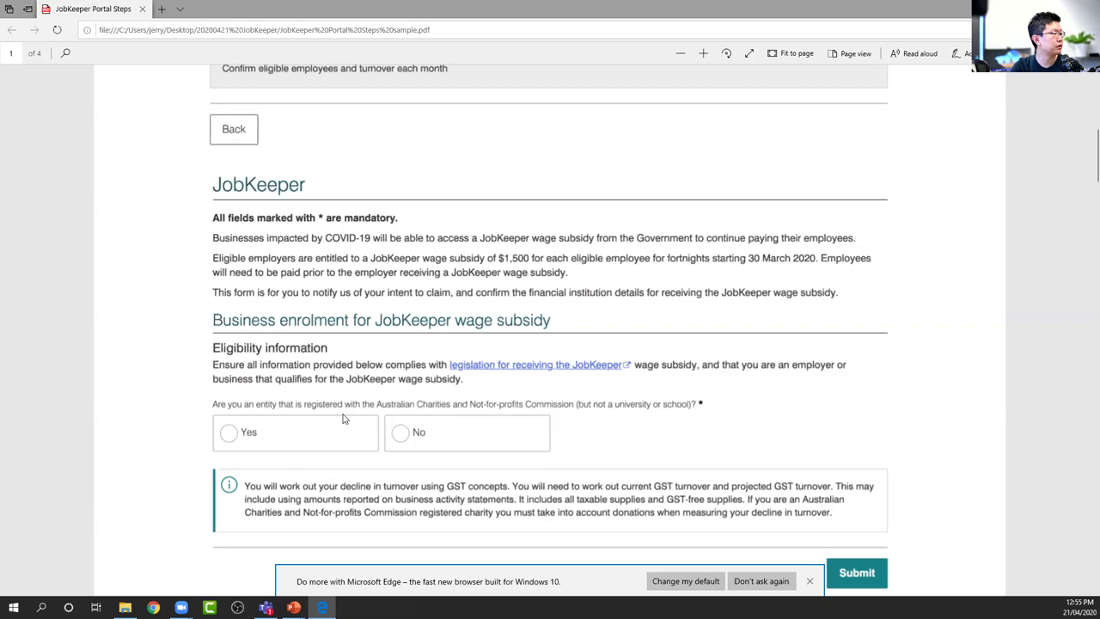
# Scroll to page 2 of the PDF, showing March as the decline month and the 30% fall answered Yes
pyautogui.scroll(-10, 407, 436)
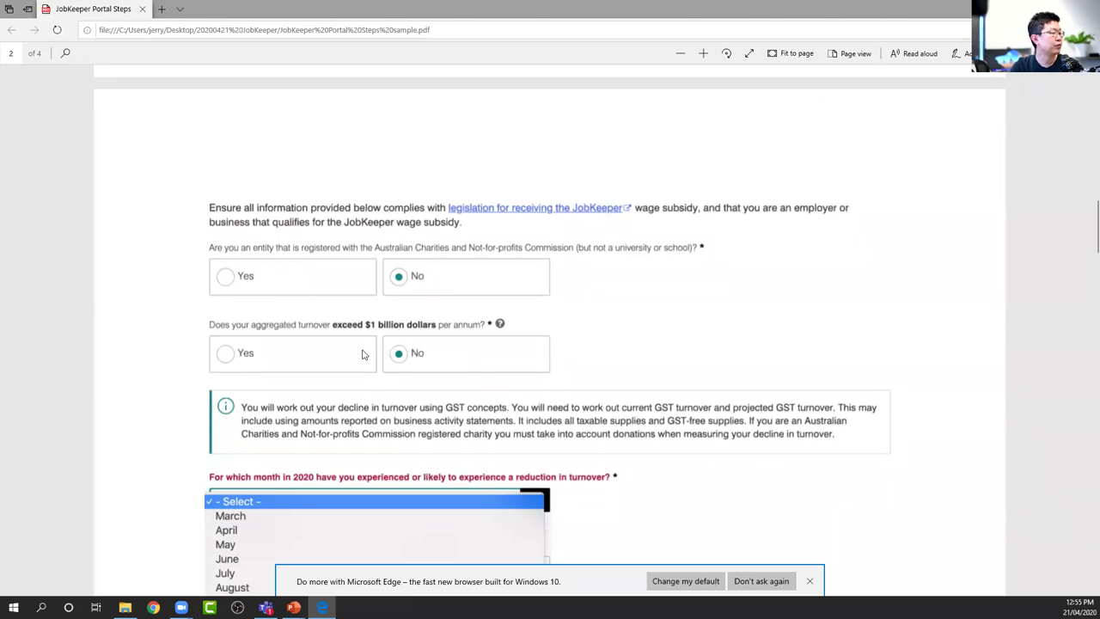
pyautogui.scroll(-2, 400, 437)
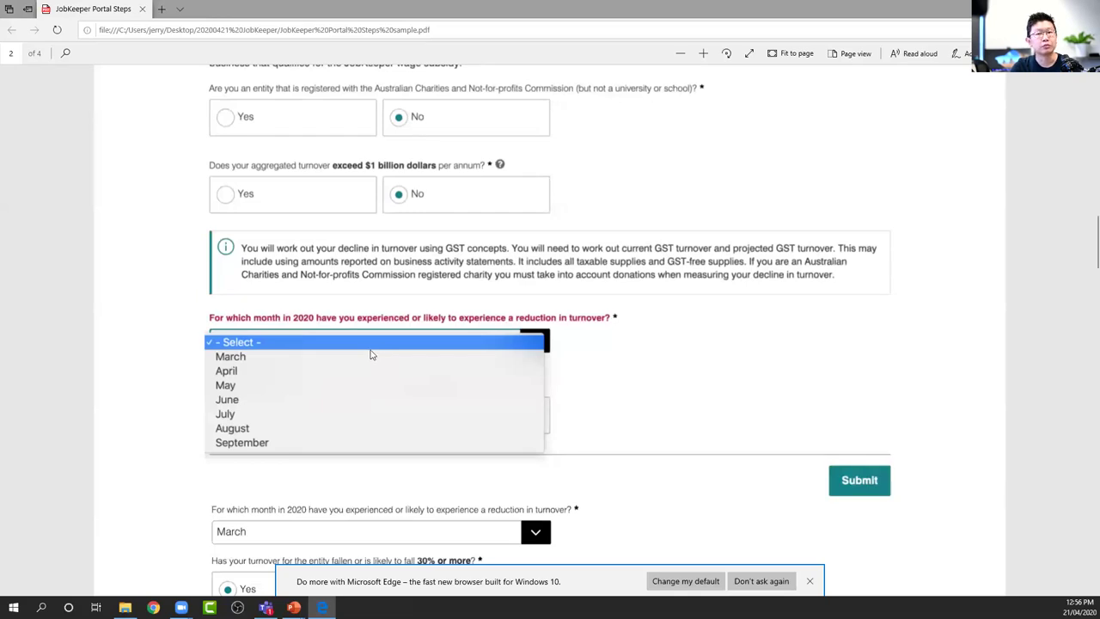
pyautogui.scroll(-3, 413, 421)
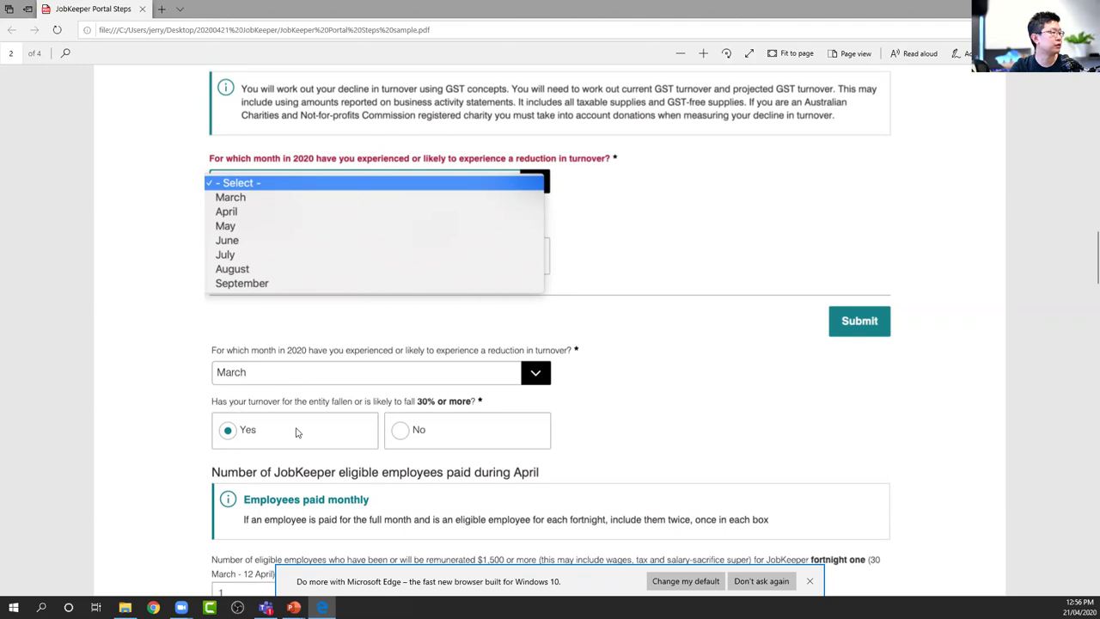
# Scroll past the April employee counts to page 3's business participant questions and financial institution fields
pyautogui.scroll(-2, 310, 429)
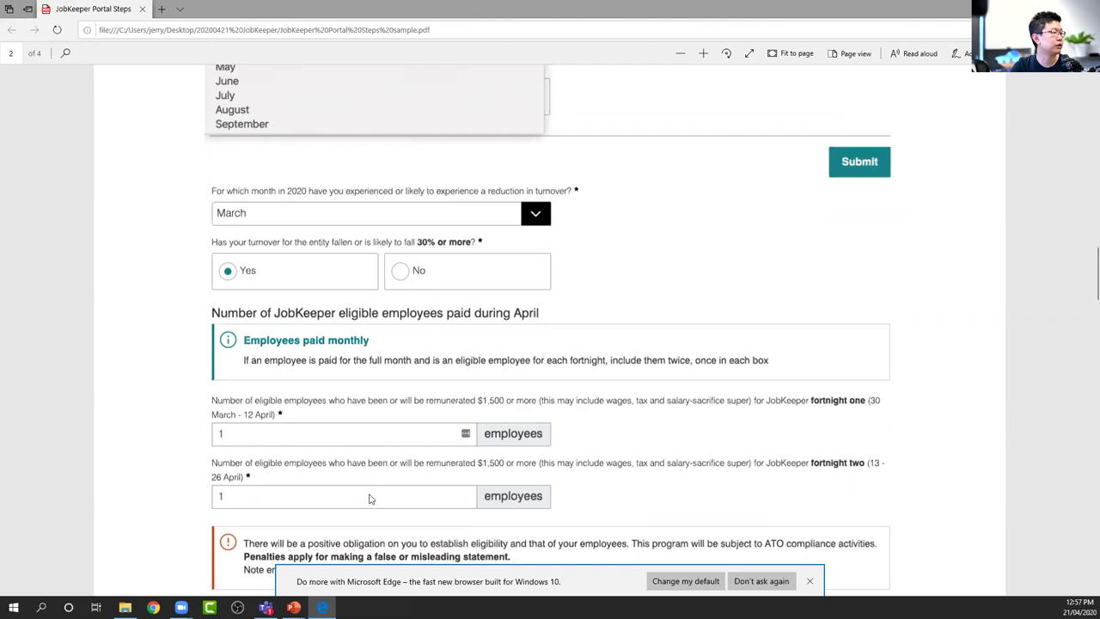
pyautogui.scroll(-1, 370, 499)
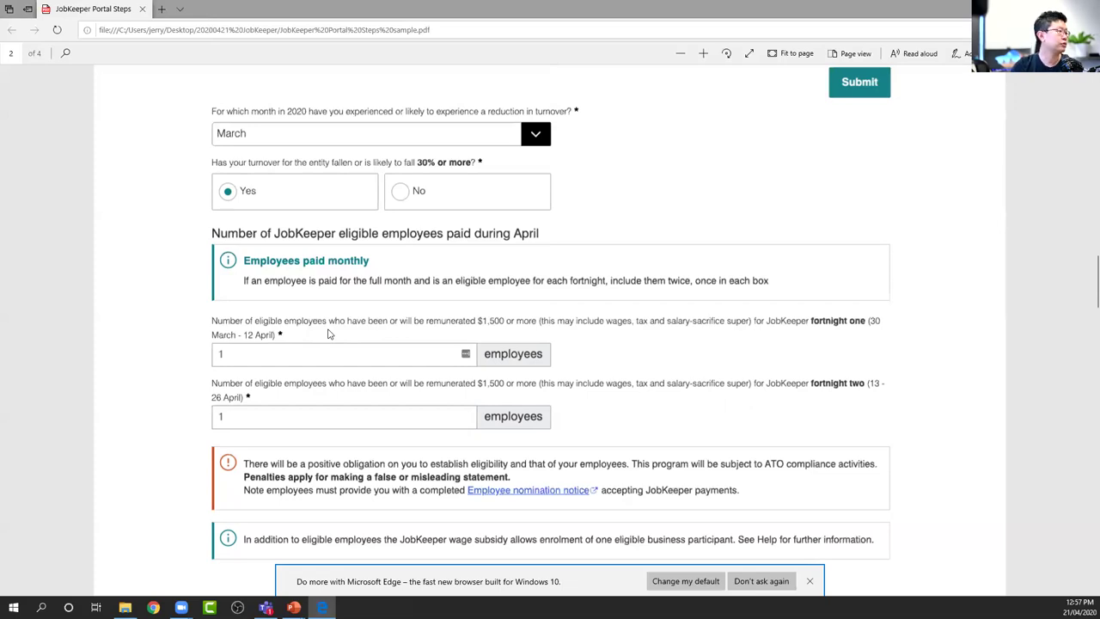
pyautogui.scroll(-2, 322, 479)
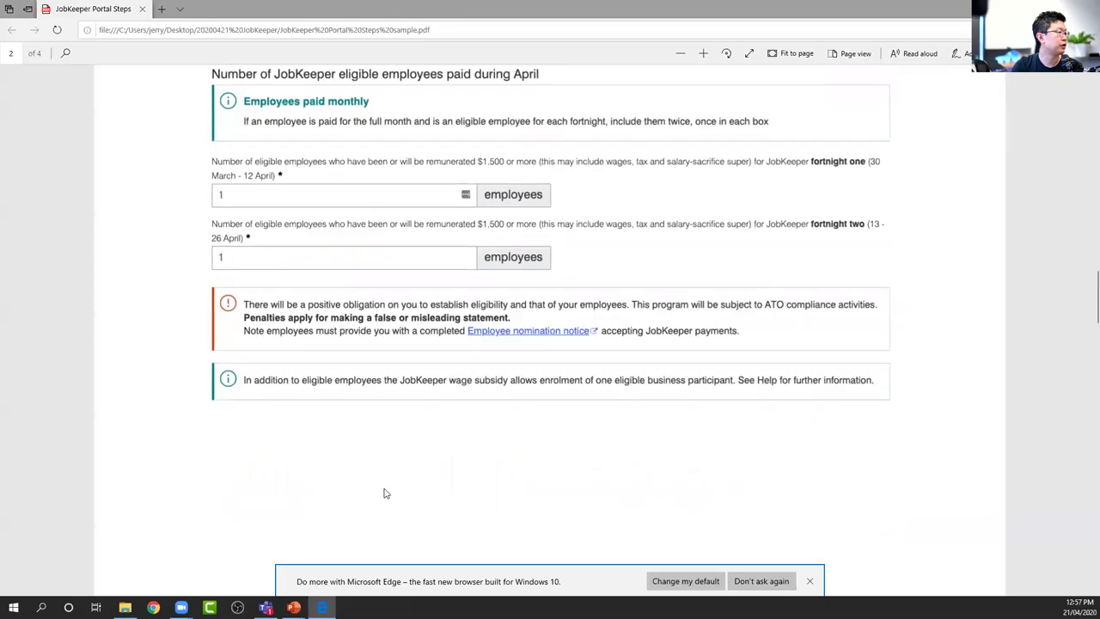
pyautogui.scroll(-8, 378, 444)
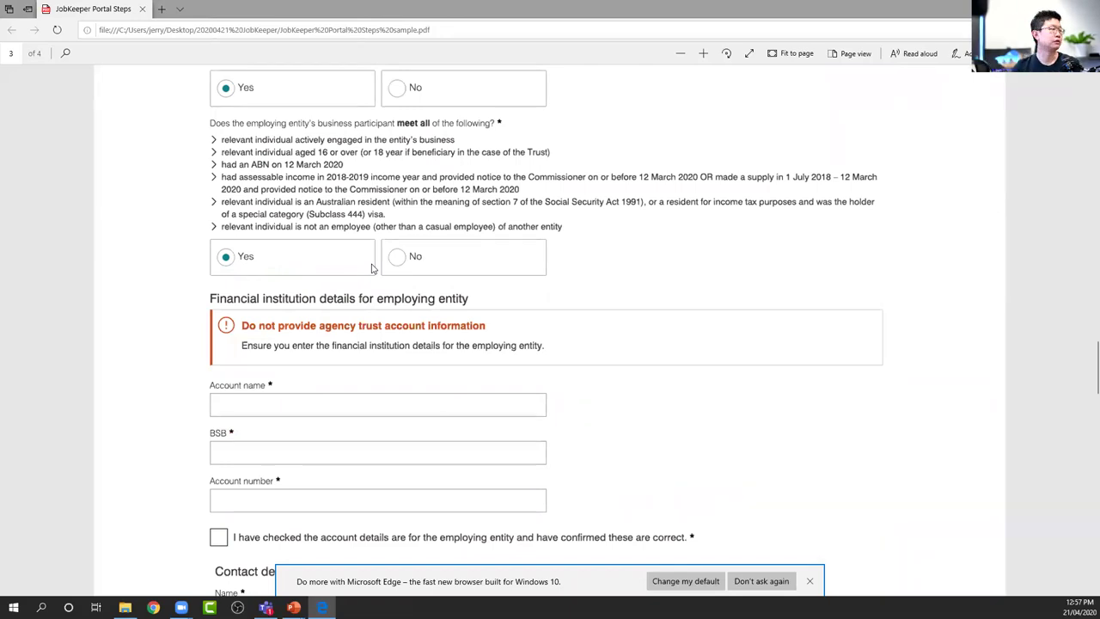
# Scroll through page 3 to the Declaration and Submit, then back to page 2's employee counts
pyautogui.scroll(2, 360, 247)
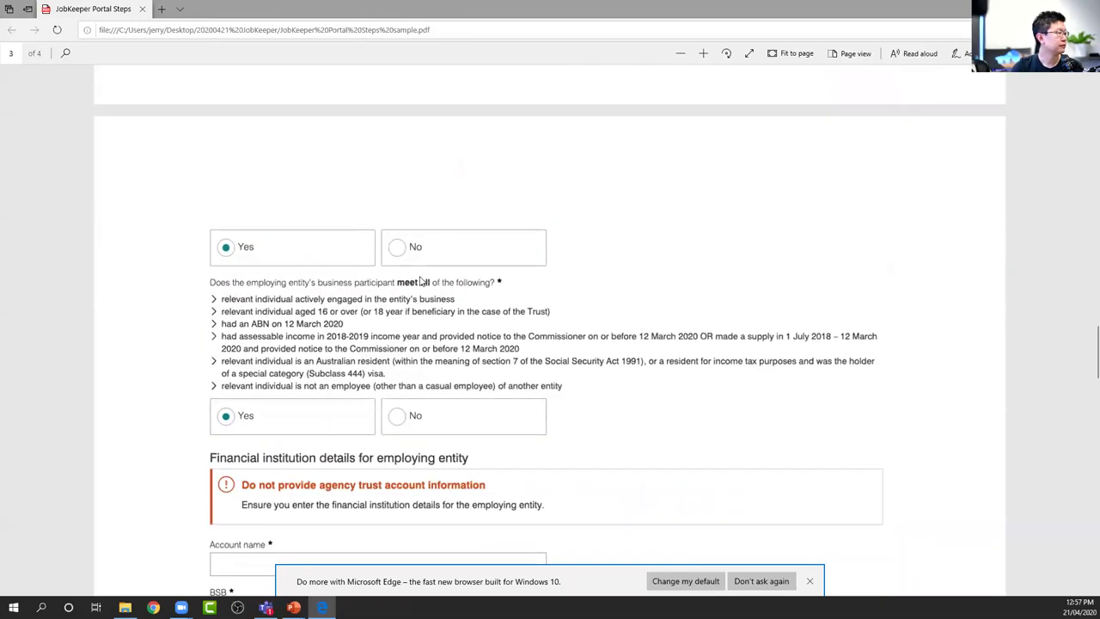
pyautogui.scroll(-2, 266, 318)
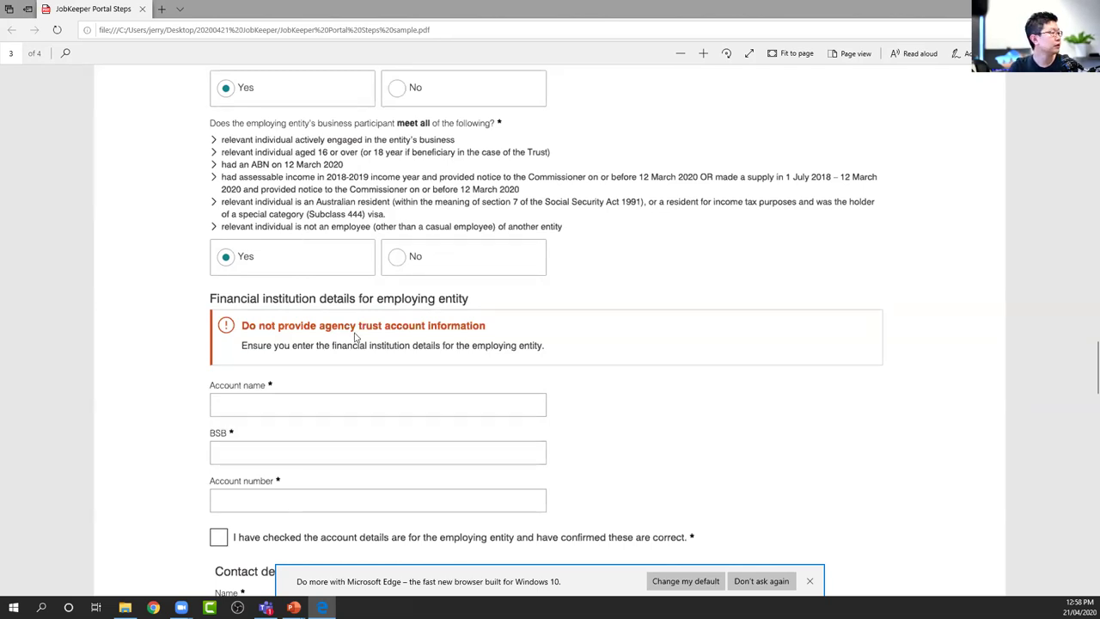
pyautogui.scroll(-3, 356, 344)
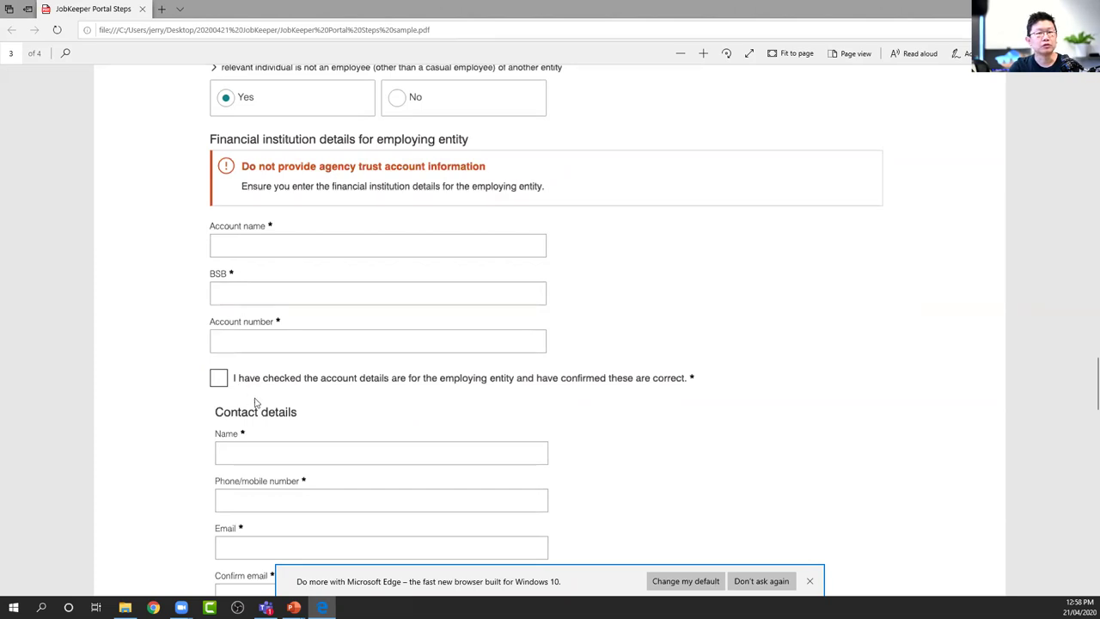
pyautogui.scroll(-2, 258, 391)
pyautogui.scroll(-3, 310, 425)
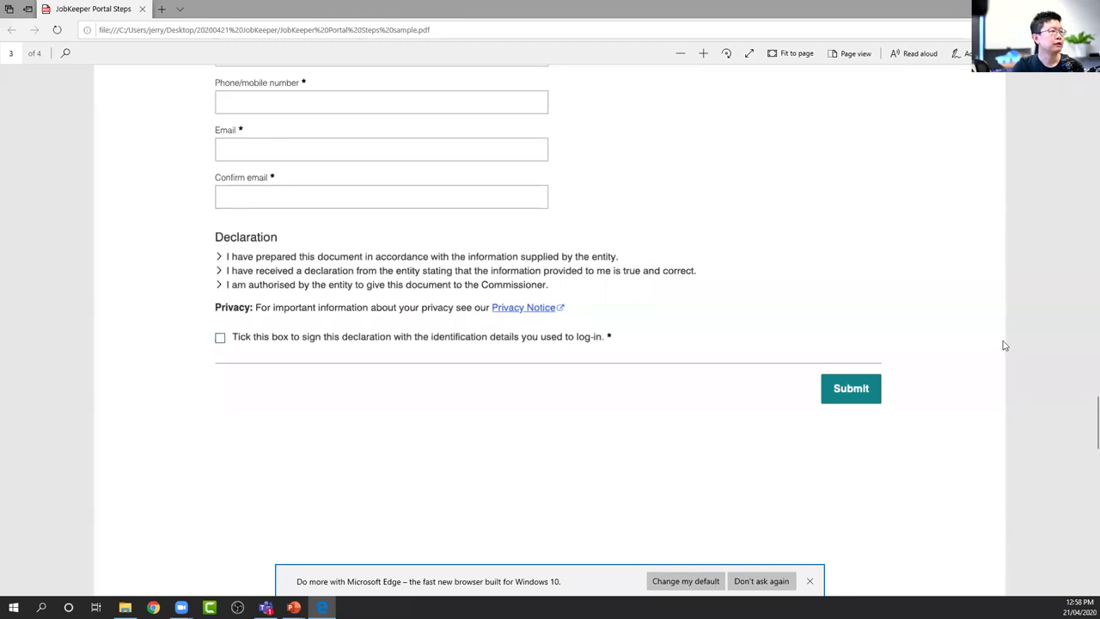
pyautogui.scroll(10, 1003, 344)
pyautogui.scroll(6, 961, 452)
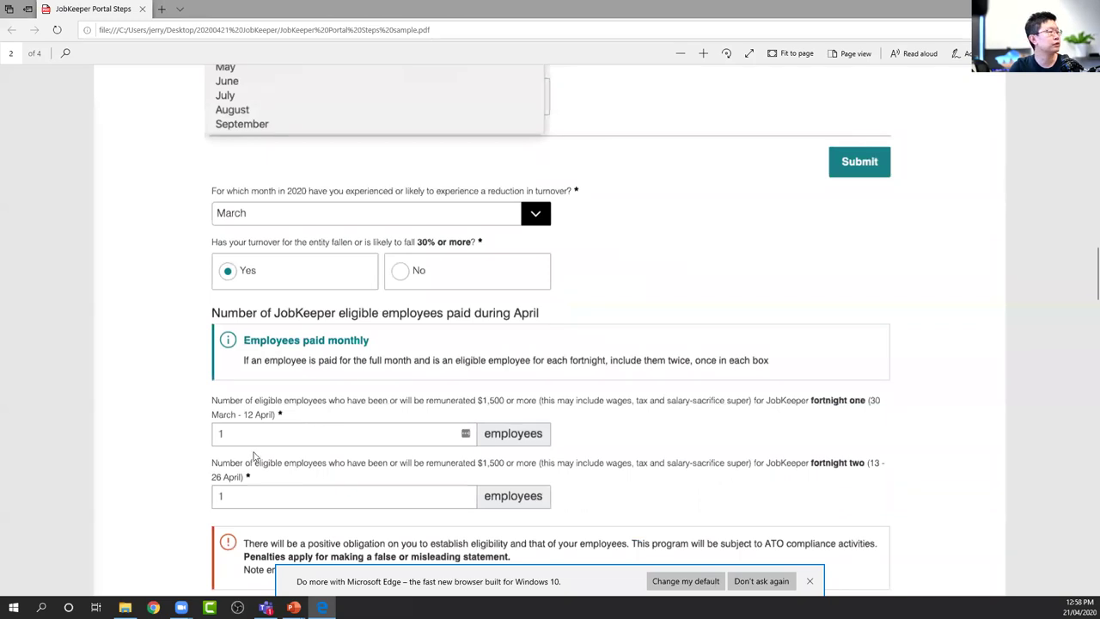
# Scroll back down to page 3's two business participant questions answered Yes
pyautogui.scroll(-1, 255, 458)
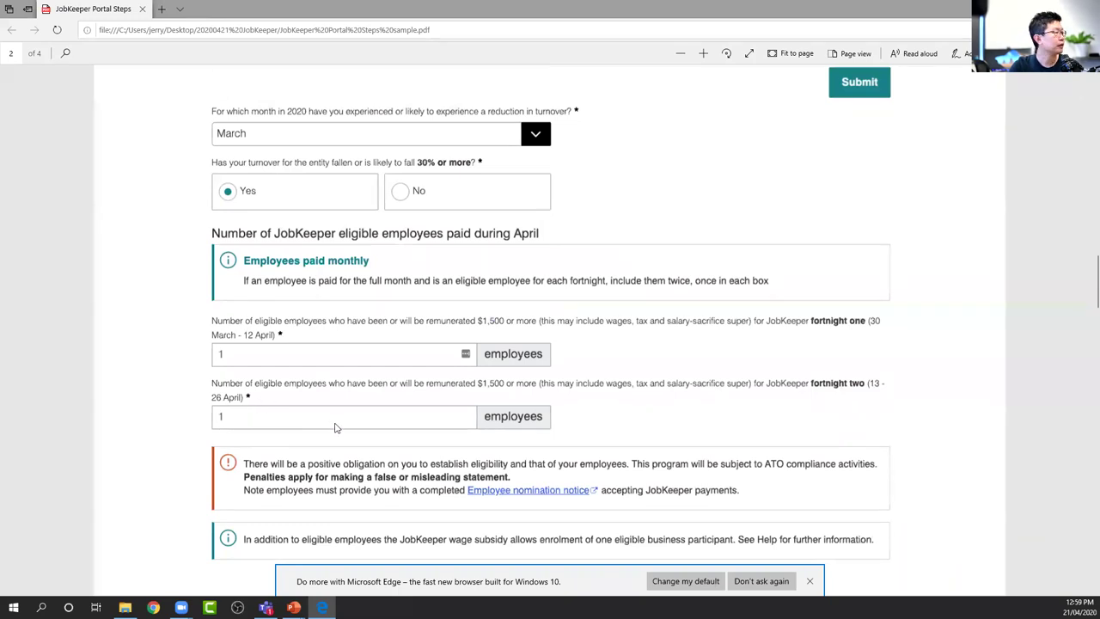
pyautogui.scroll(-2, 336, 428)
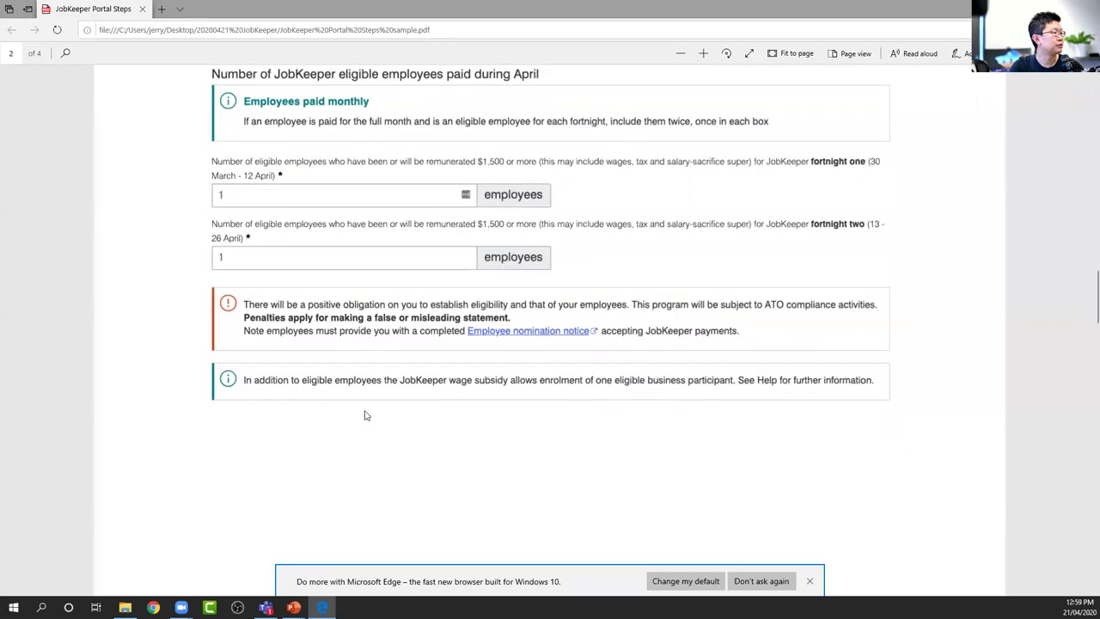
pyautogui.scroll(-6, 364, 413)
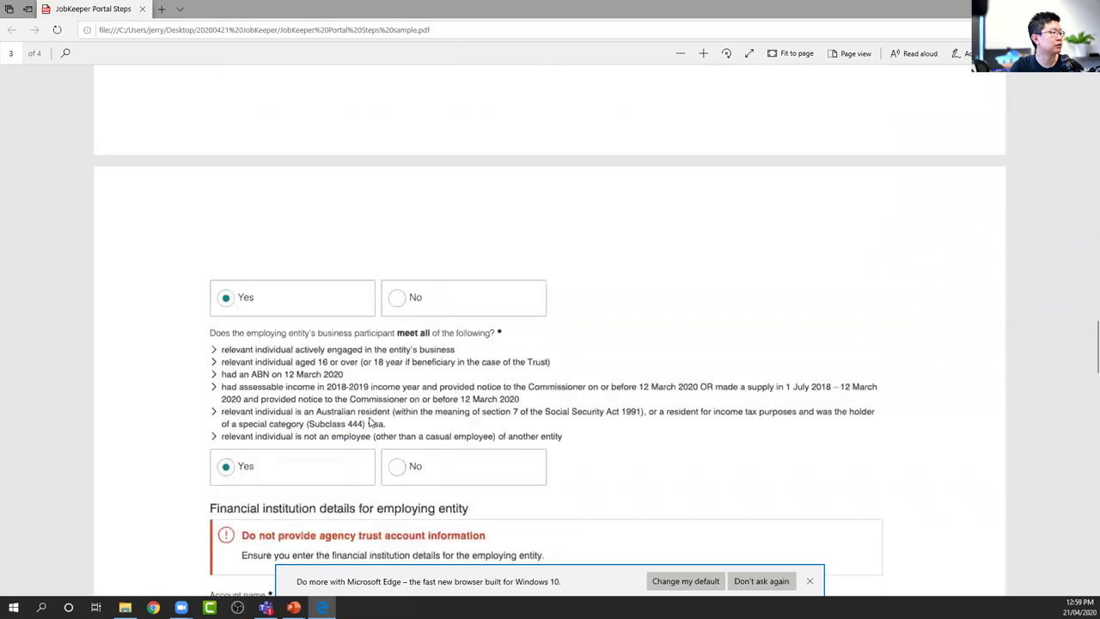
pyautogui.scroll(-1, 369, 422)
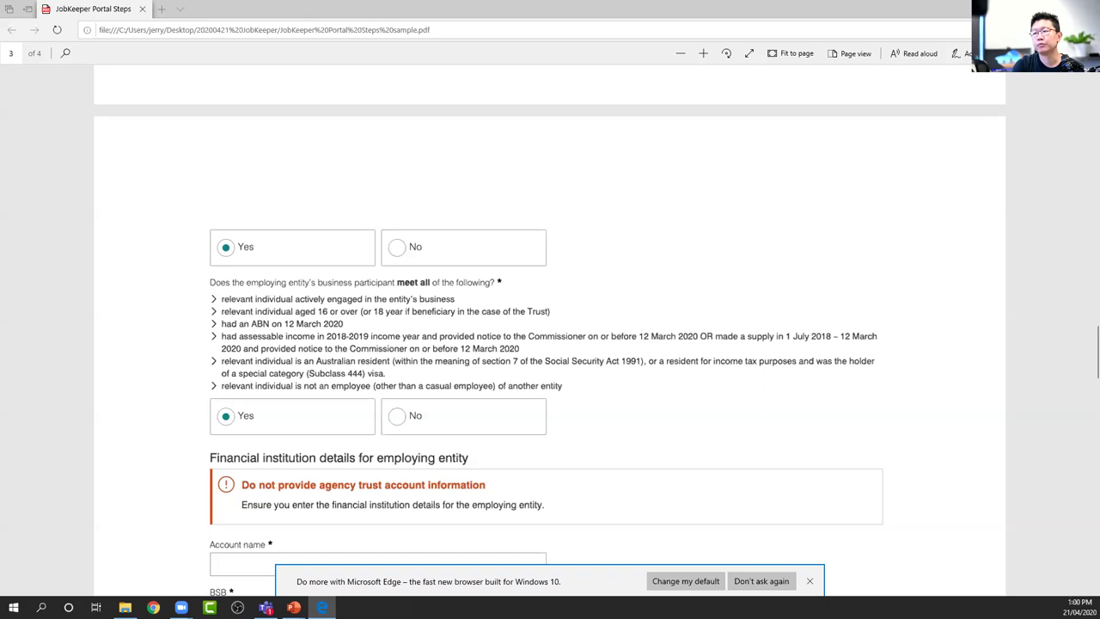
# Leave the Xero JobKeeper slide and return to page 3 of the JobKeeper Portal Steps PDF
pyautogui.scroll(-2, 404, 378)
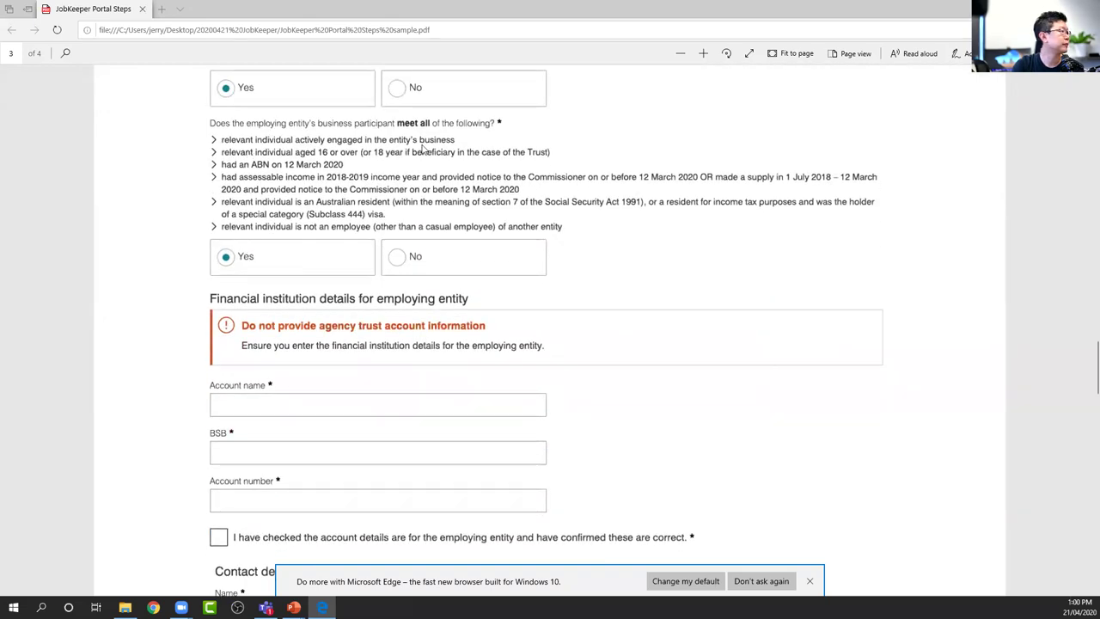
pyautogui.scroll(2, 474, 241)
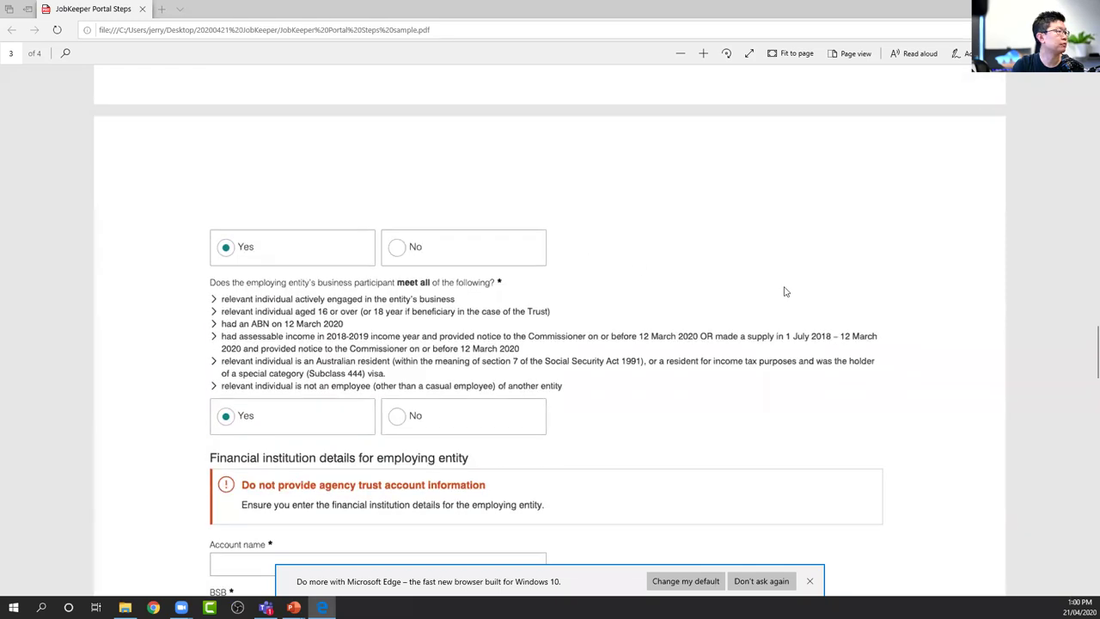
pyautogui.scroll(10, 796, 287)
pyautogui.scroll(-10, 370, 378)
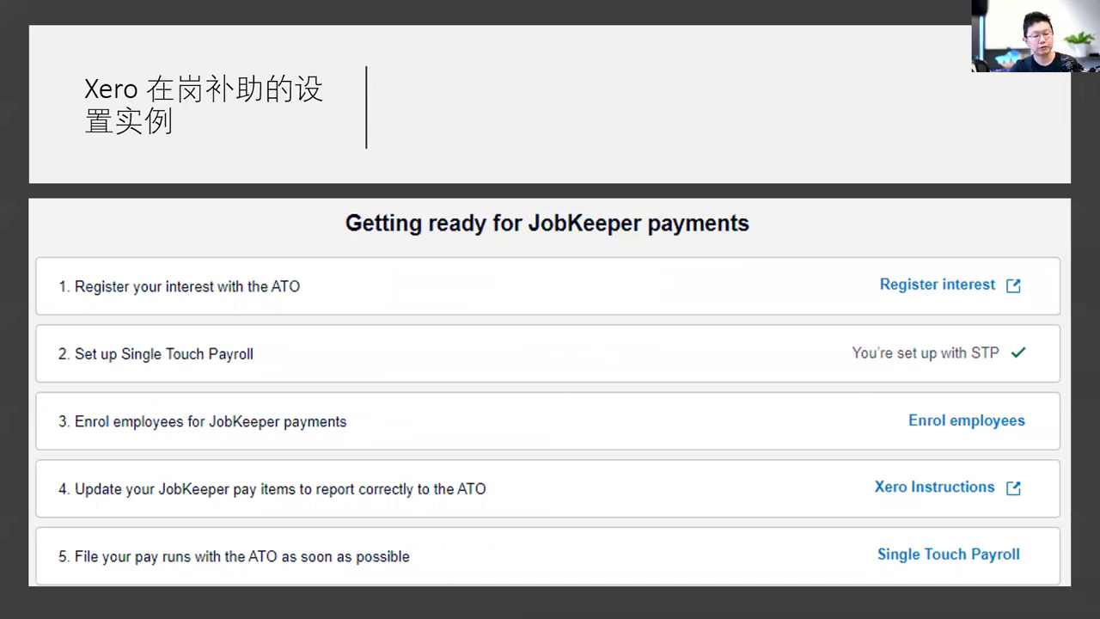
pyautogui.hotkey('alt', 'Tab')
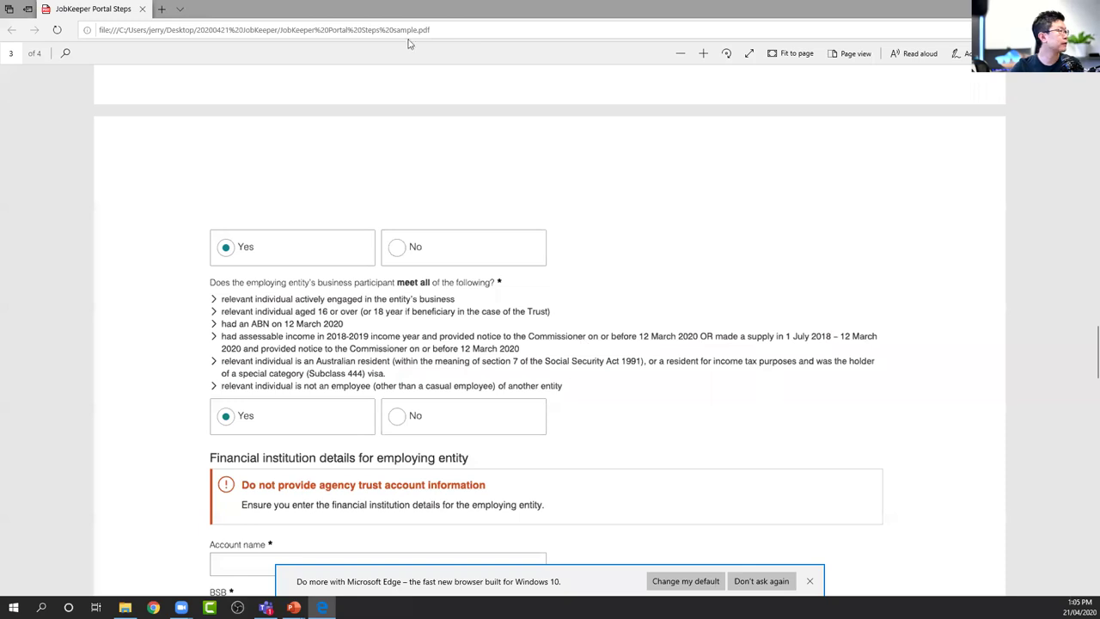
# Go to xero.com in Edge and bring up the Xero login page
pyautogui.click(430, 30)
pyautogui.write('xero.com/')
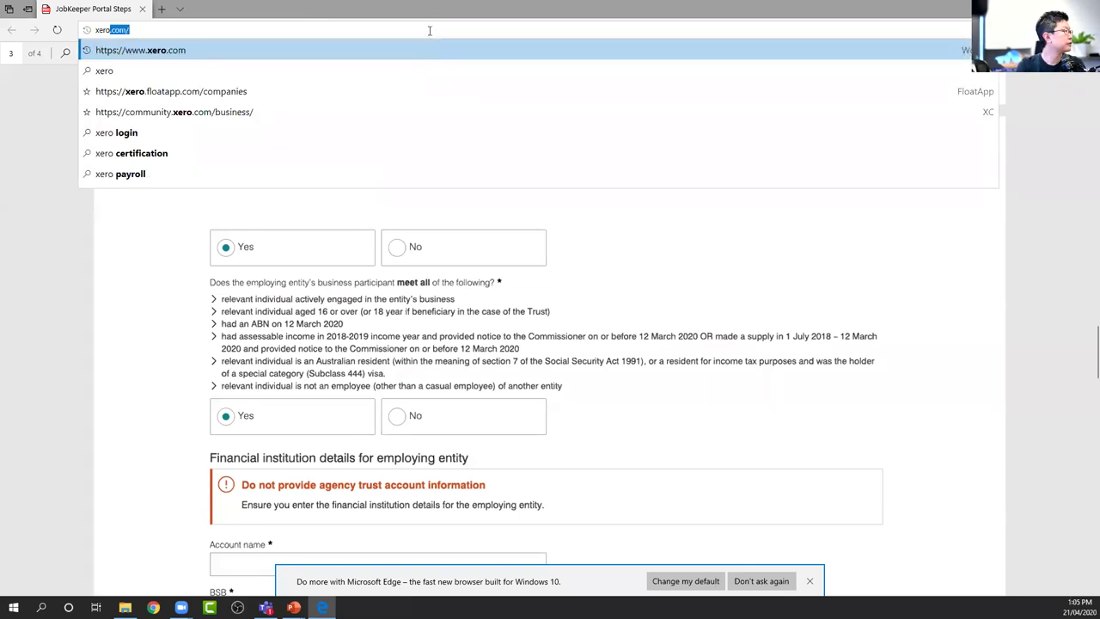
pyautogui.press('Return')
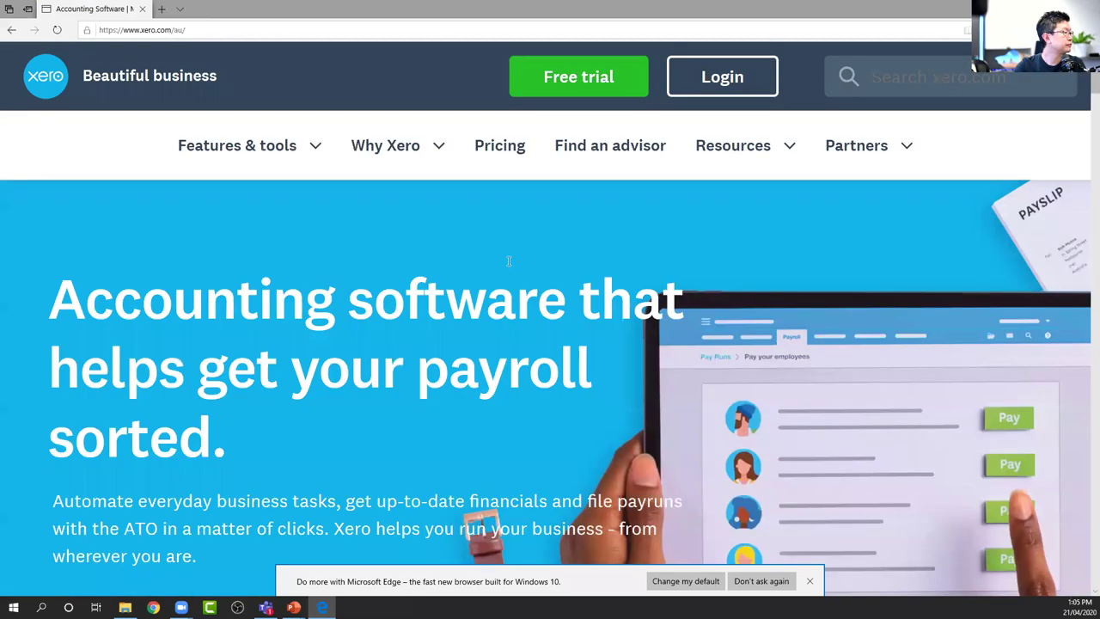
pyautogui.moveTo(771, 137)
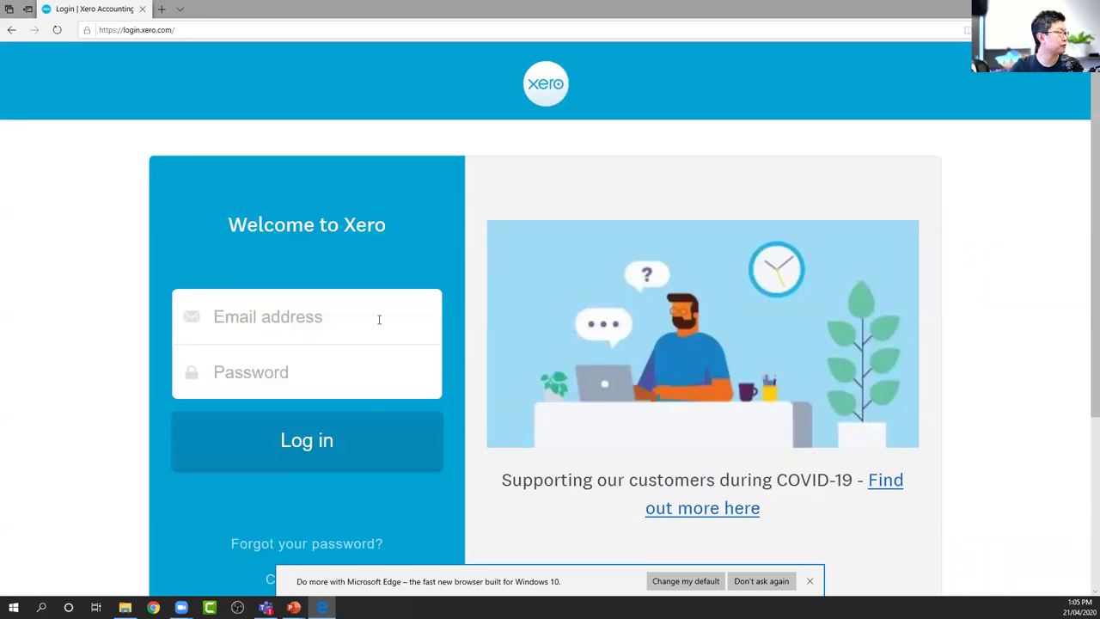
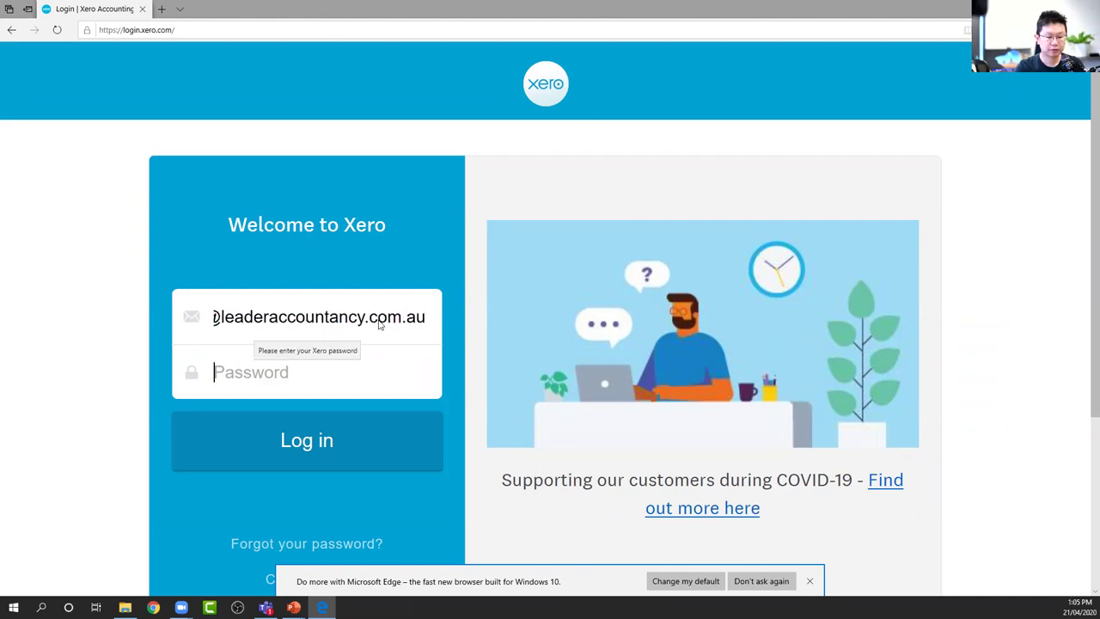
# Log in to Xero with the account email and password
pyautogui.write('********')
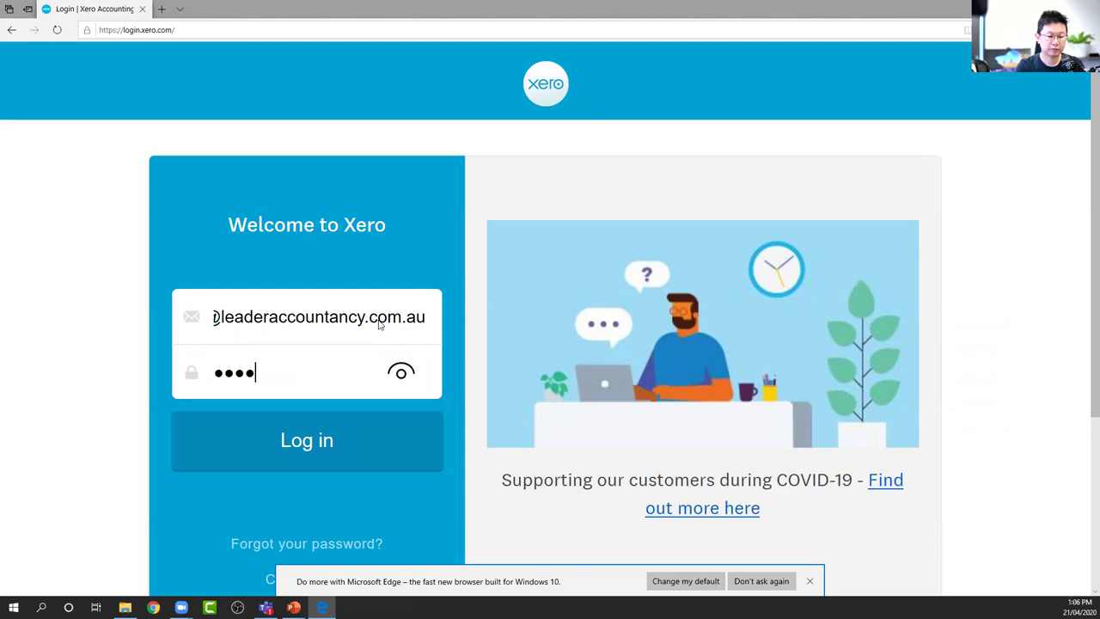
pyautogui.press('Return')
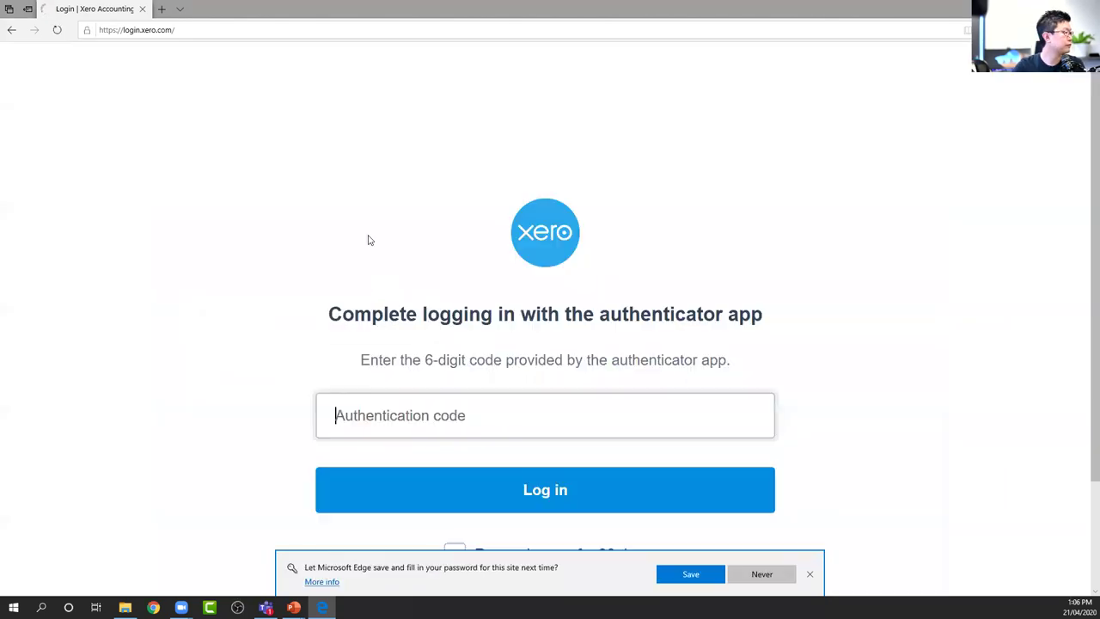
pyautogui.scroll(-2, 494, 408)
# Tick 'Remember me for 30 days' and enter the six-digit authenticator code to reach Xero HQ Clients
pyautogui.click(496, 428)
pyautogui.click(528, 283)
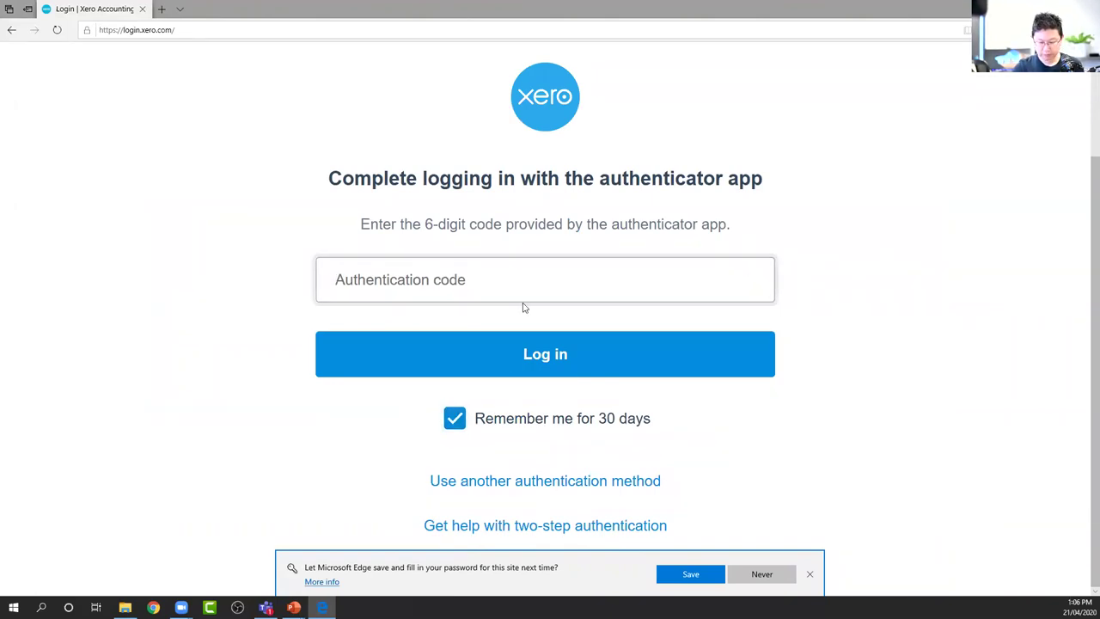
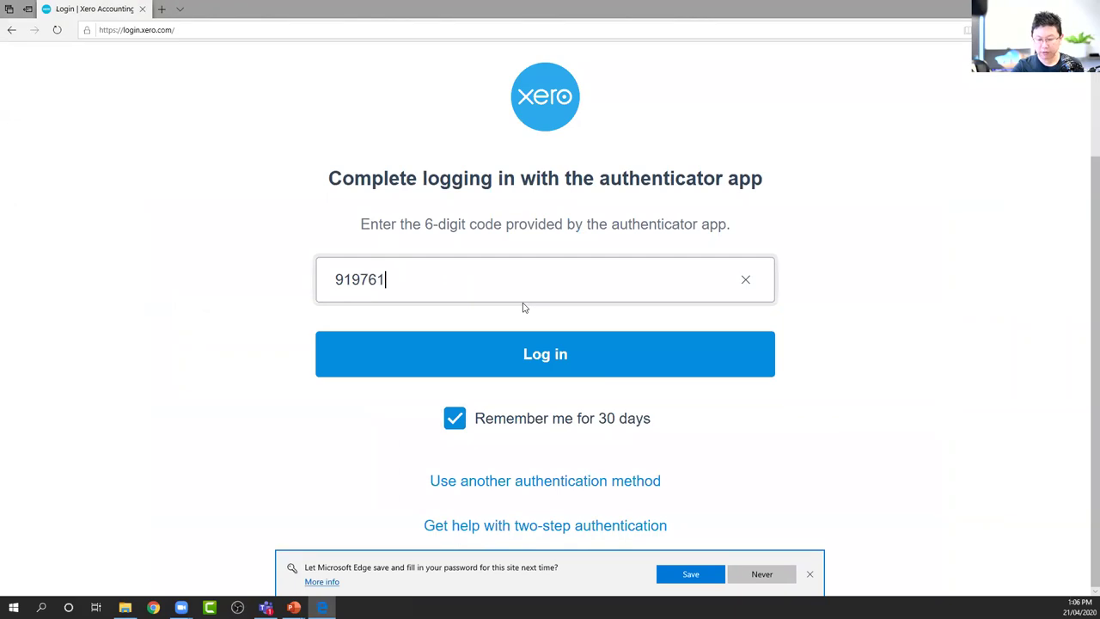
pyautogui.press('Return')
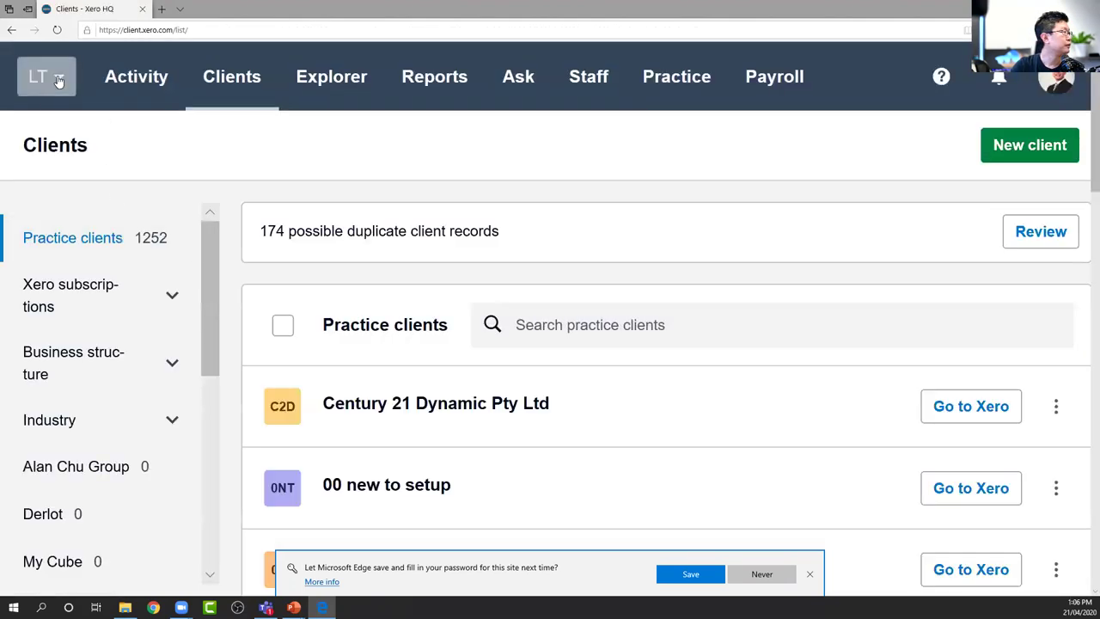
pyautogui.click(47, 77)
# Switch into the Demo Company (AU) organisation and bring up the Payroll menu
pyautogui.scroll(-3, 148, 213)
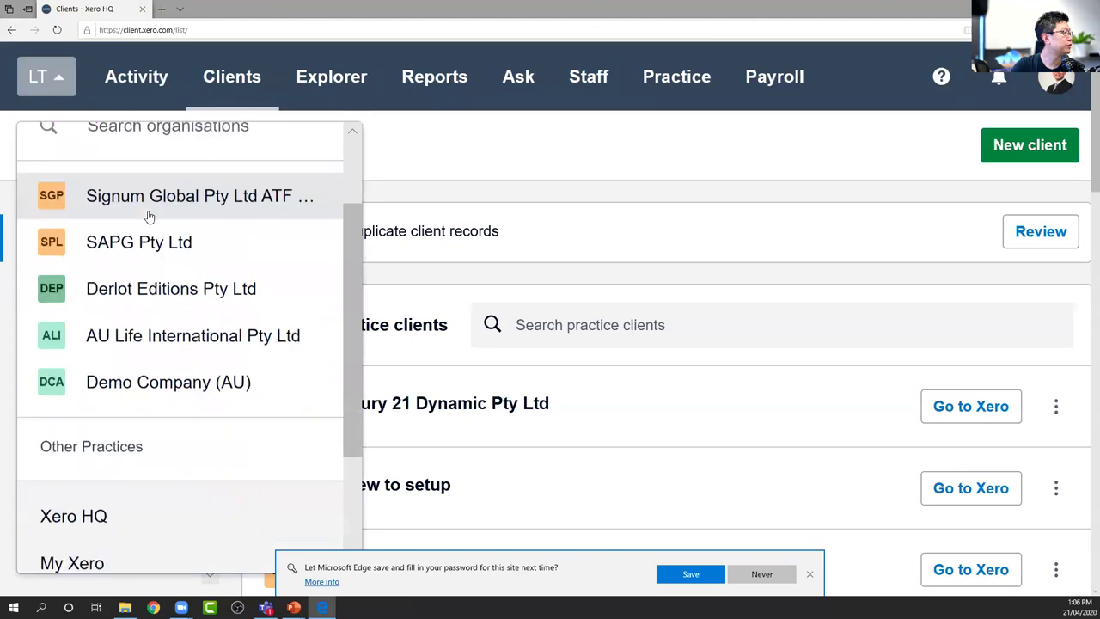
pyautogui.click(194, 370)
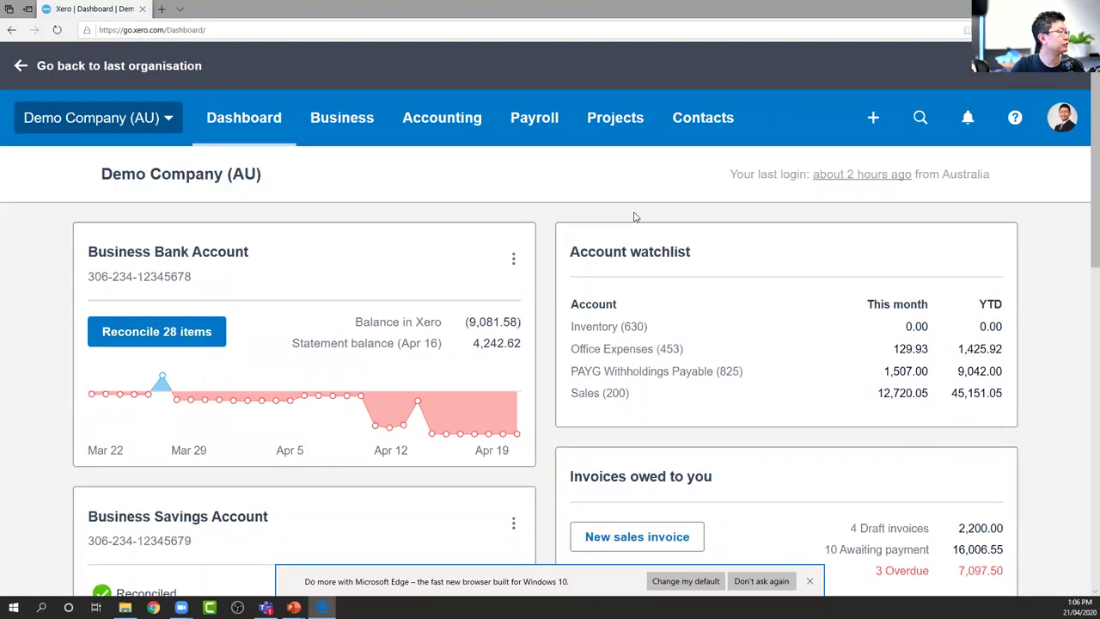
pyautogui.scroll(-1, 518, 375)
pyautogui.scroll(-5, 518, 374)
pyautogui.scroll(6, 510, 368)
pyautogui.click(539, 117)
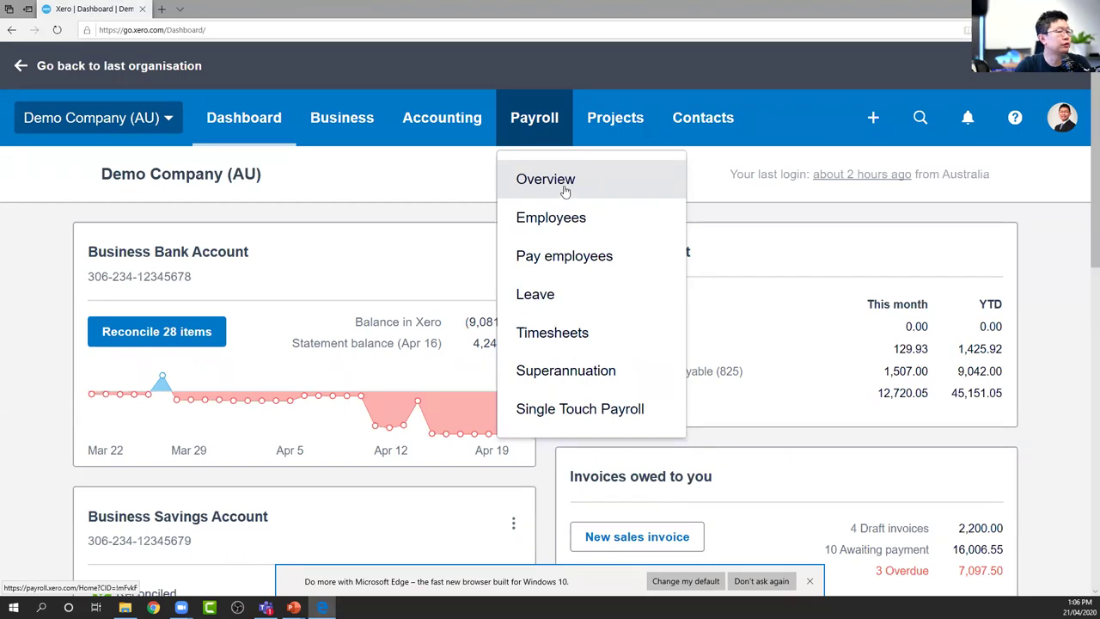
# From Payroll Overview, open the COVID-19 Payroll support page and review its seven JobKeeper steps
pyautogui.click(565, 190)
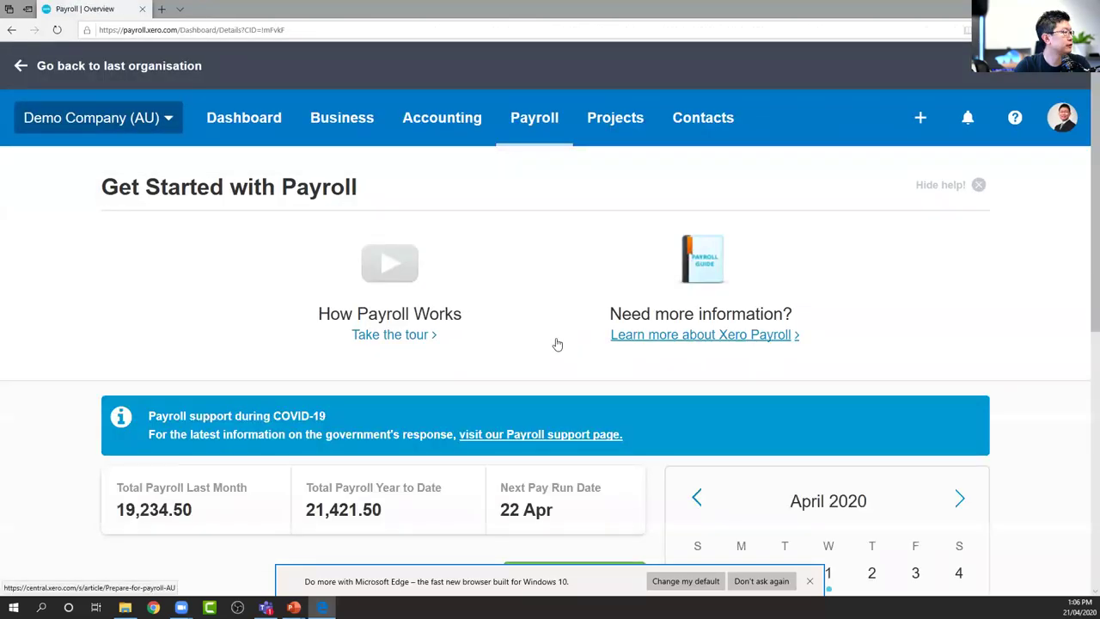
pyautogui.scroll(-3, 557, 343)
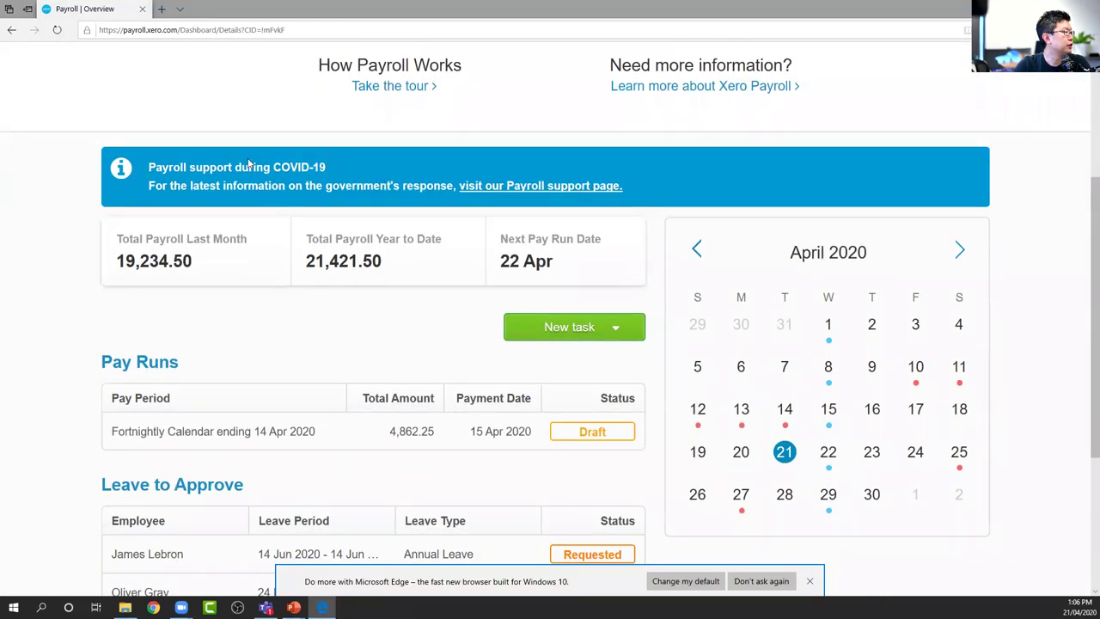
pyautogui.click(589, 189)
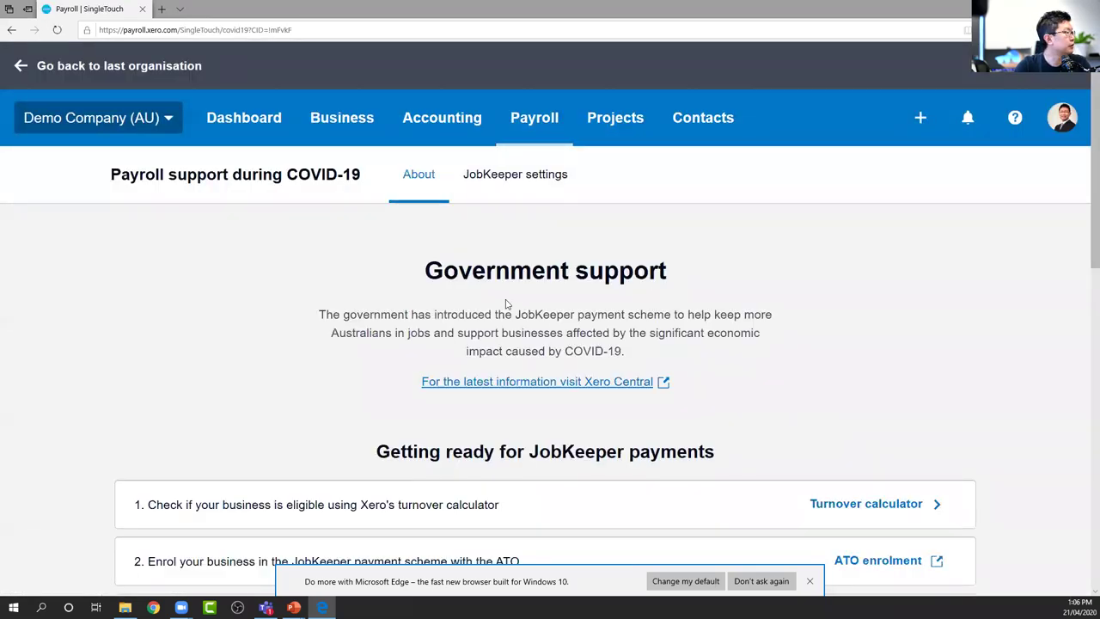
pyautogui.scroll(-2, 318, 331)
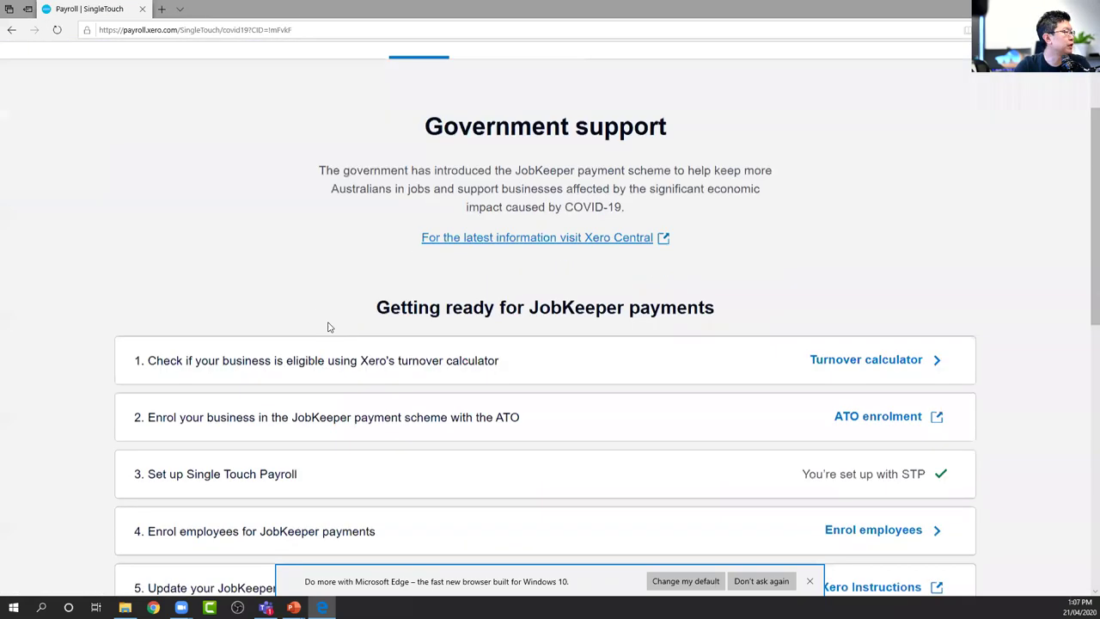
pyautogui.scroll(-2, 356, 303)
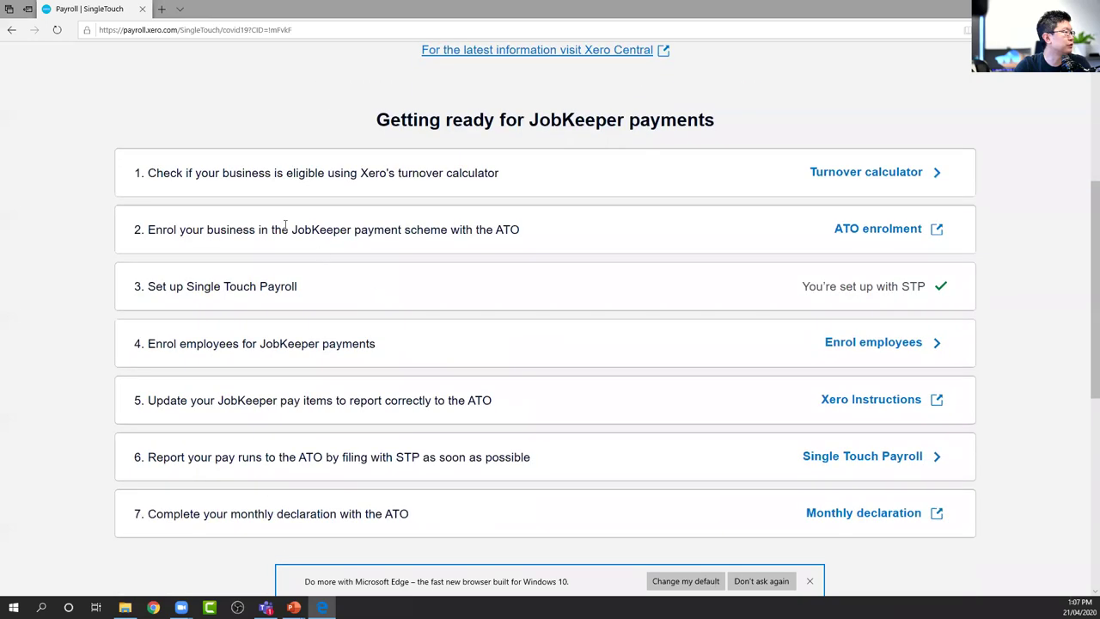
pyautogui.moveTo(144, 175); pyautogui.dragTo(526, 178)
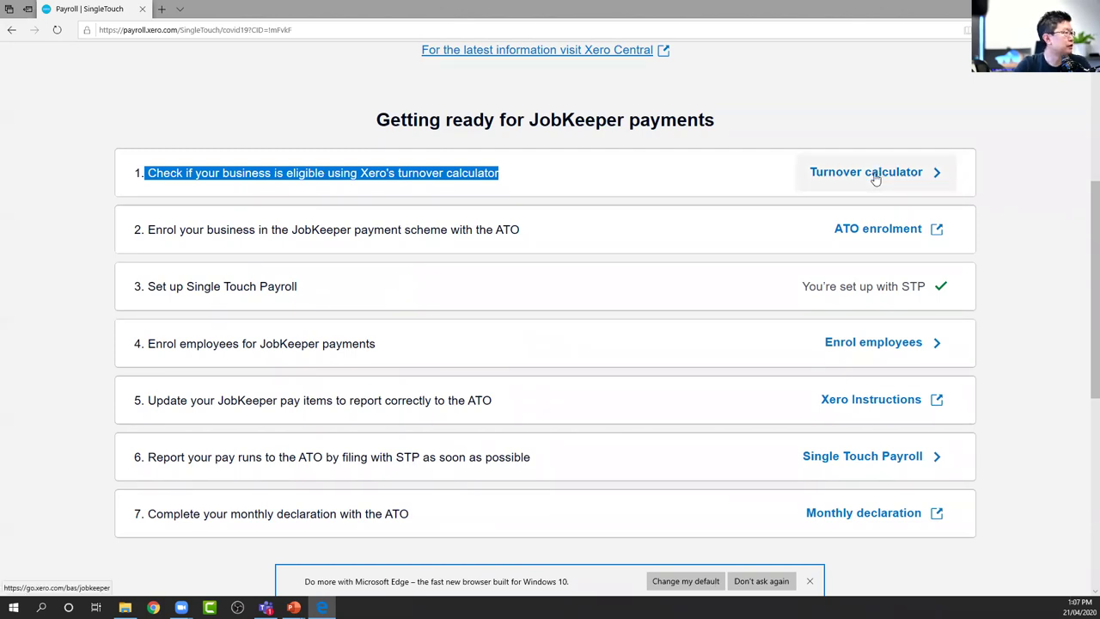
# Open the JobKeeper turnover calculator and review its March month and cash/accruals basis choice
pyautogui.click(876, 174)
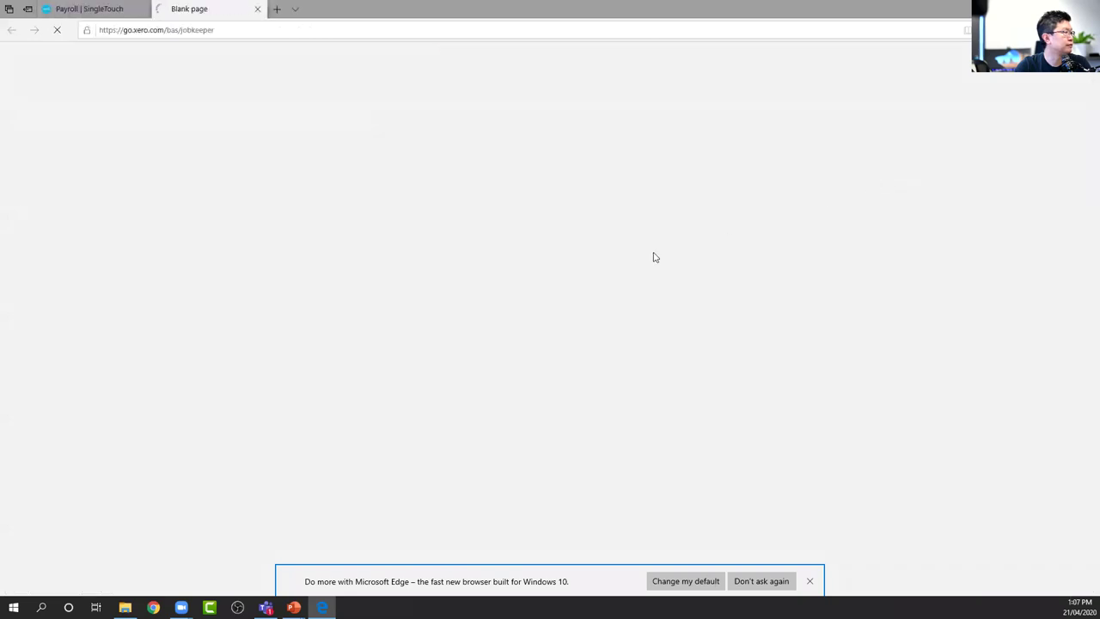
pyautogui.scroll(-4, 489, 381)
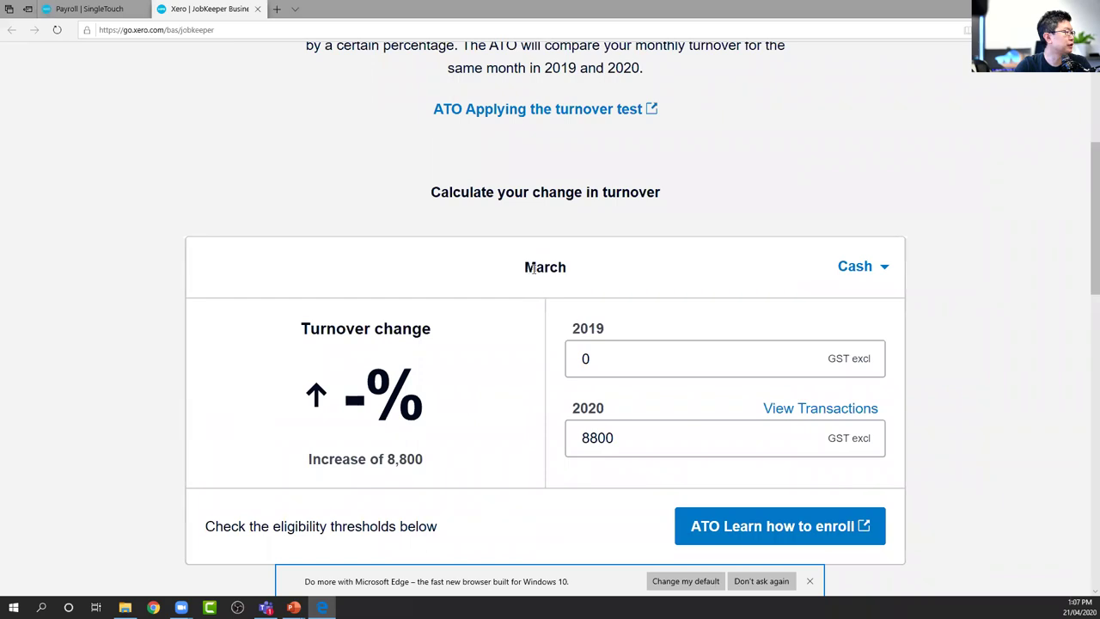
pyautogui.moveTo(526, 267); pyautogui.dragTo(568, 269)
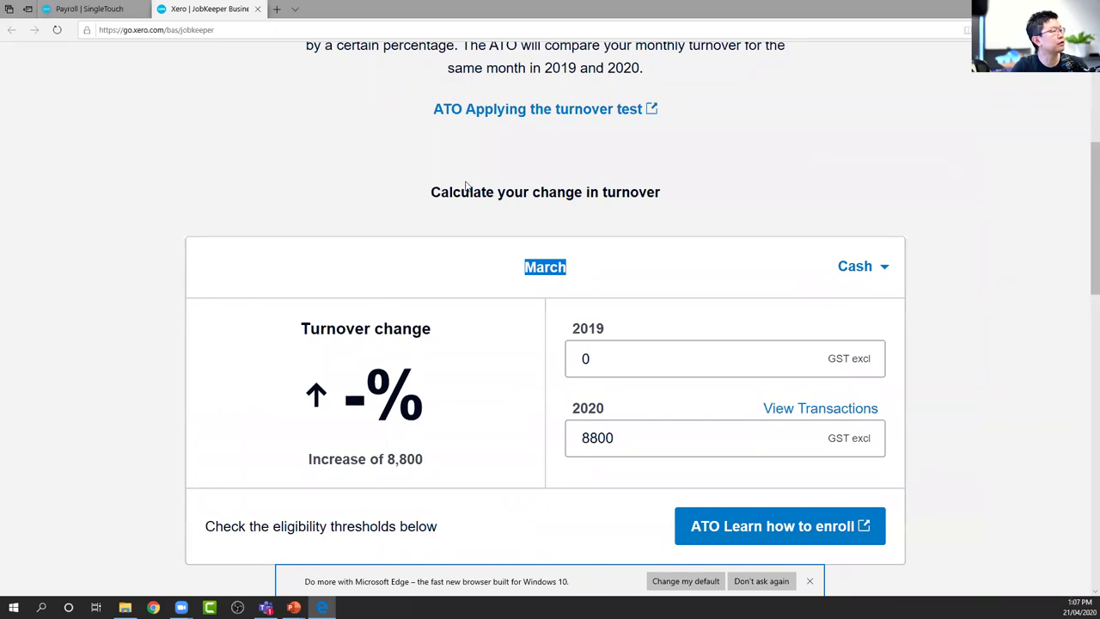
pyautogui.click(433, 192)
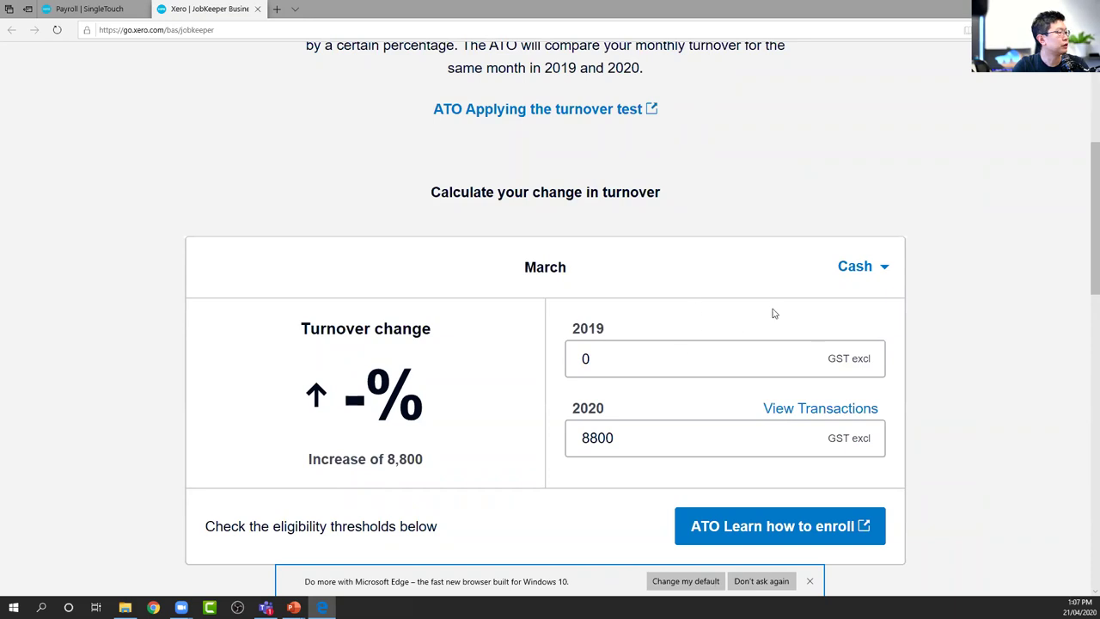
pyautogui.click(851, 266)
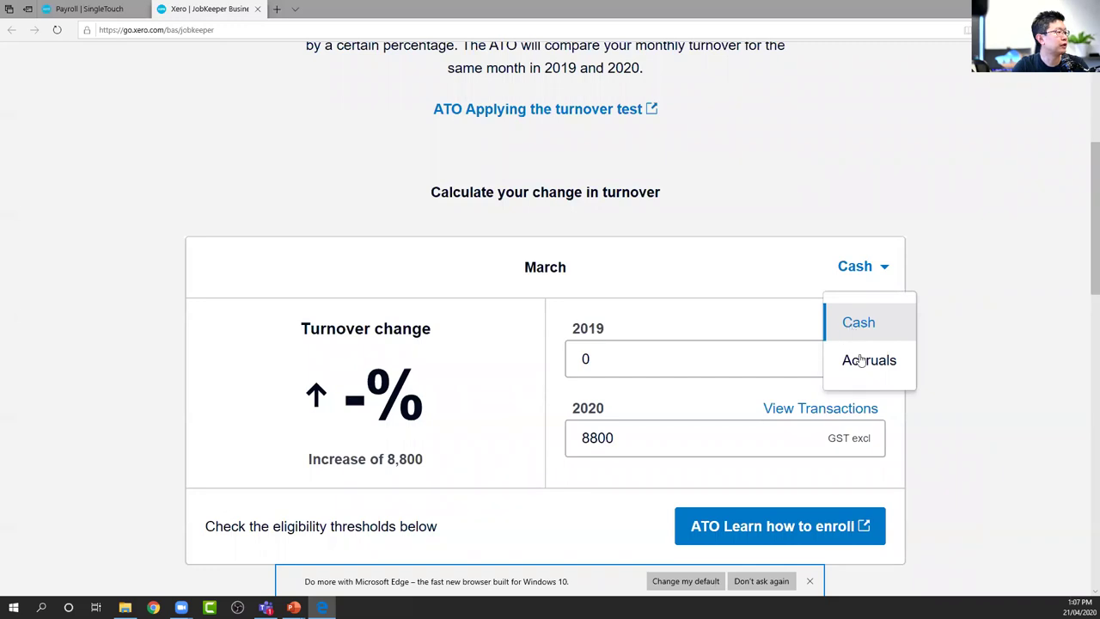
# Replace the March 2019 turnover with 15000, giving a 41% fall to 8800
pyautogui.click(758, 365)
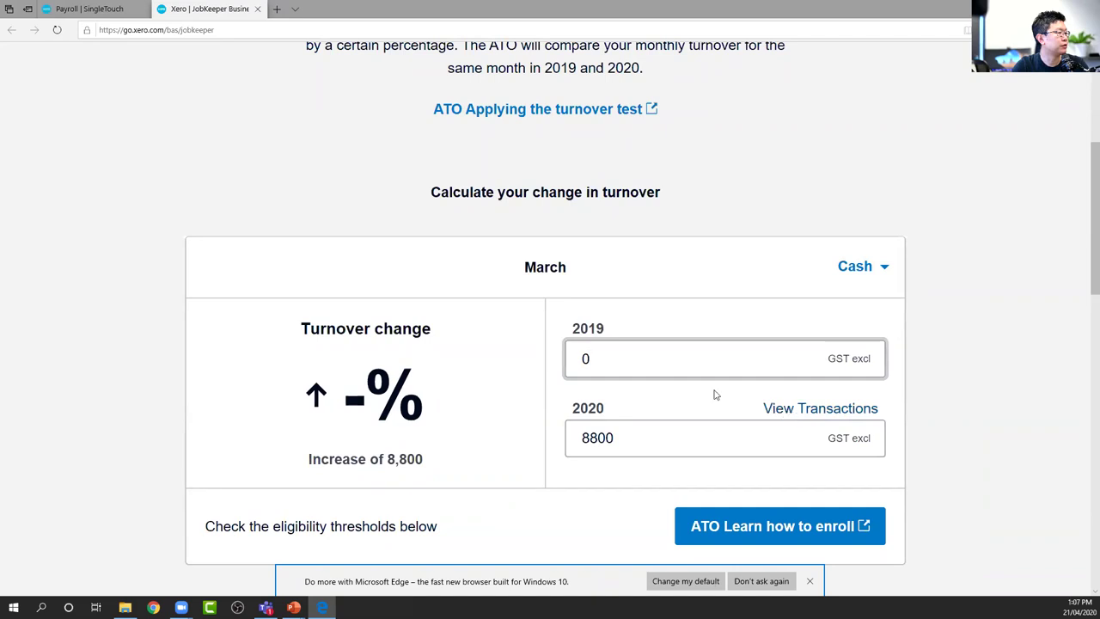
pyautogui.scroll(-2, 601, 336)
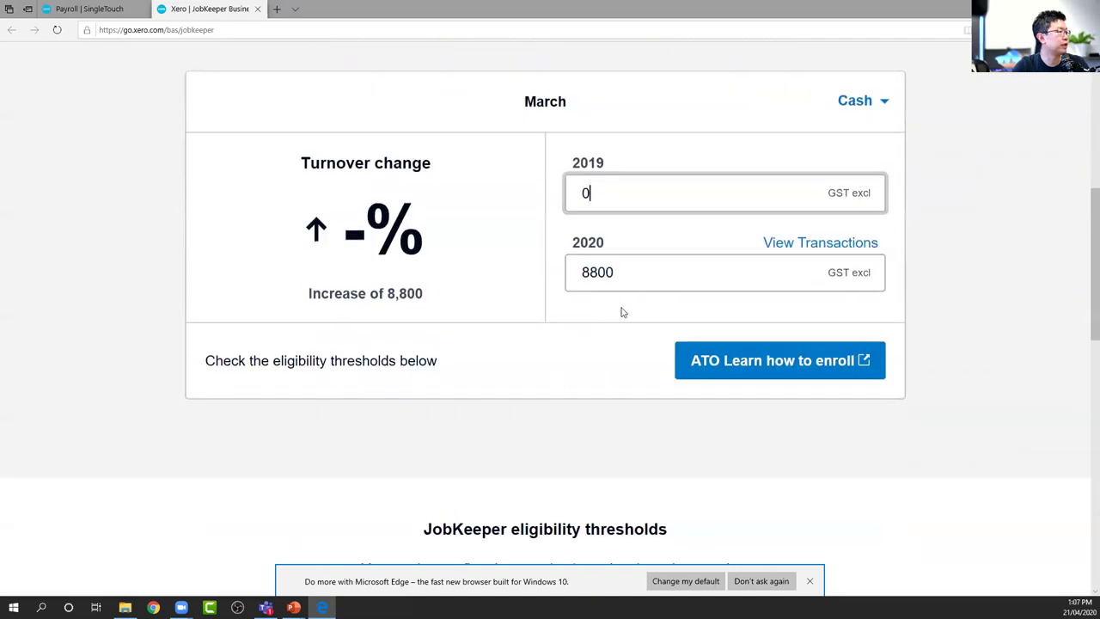
pyautogui.press('BackSpace')
pyautogui.write('1500')
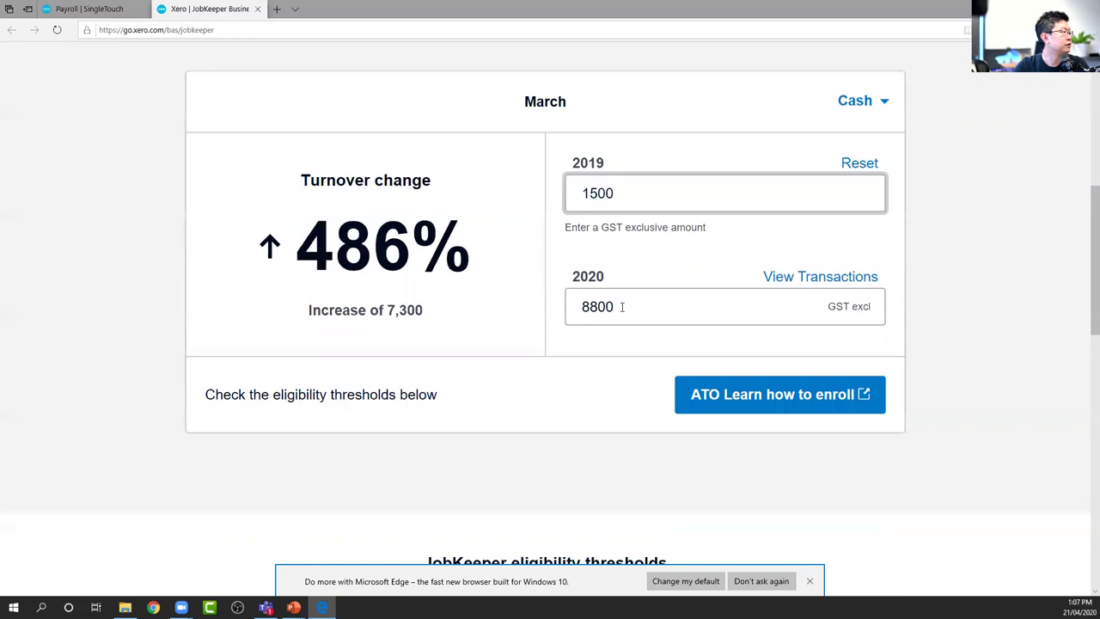
pyautogui.write('0')
pyautogui.click(615, 312)
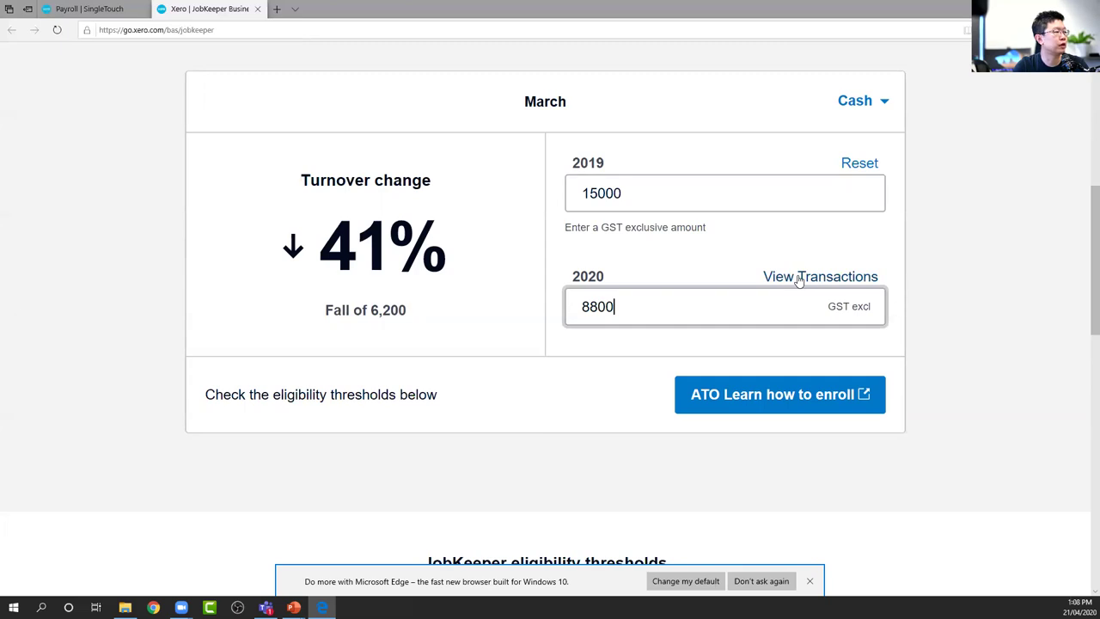
# View the March 2020 transactions behind the figure, then close the calculator tab
pyautogui.click(798, 278)
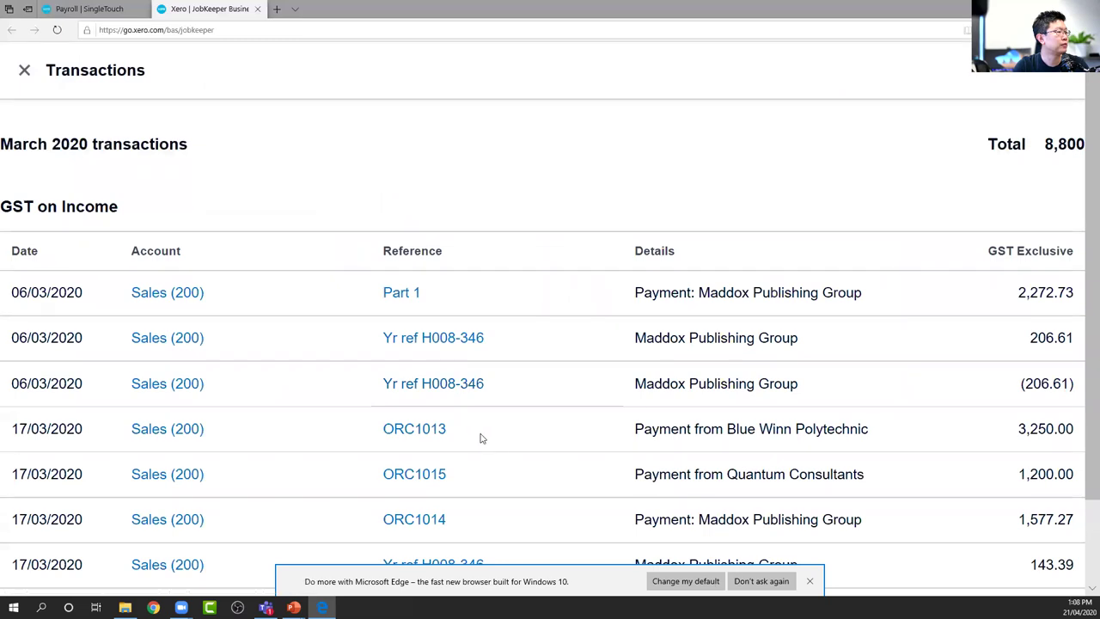
pyautogui.scroll(-1, 486, 435)
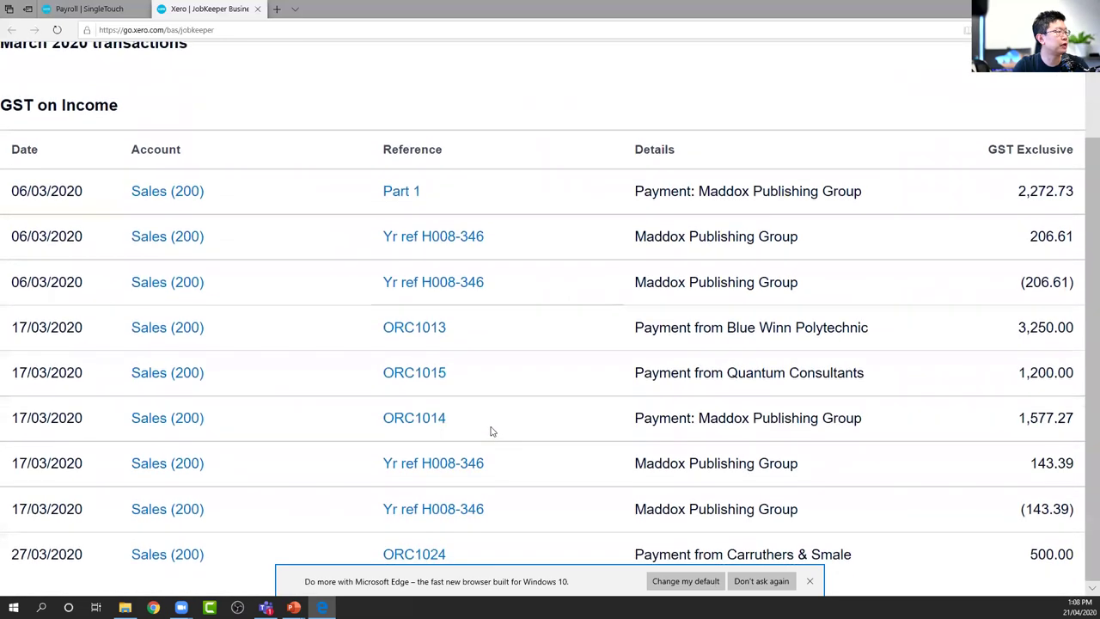
pyautogui.scroll(1, 492, 416)
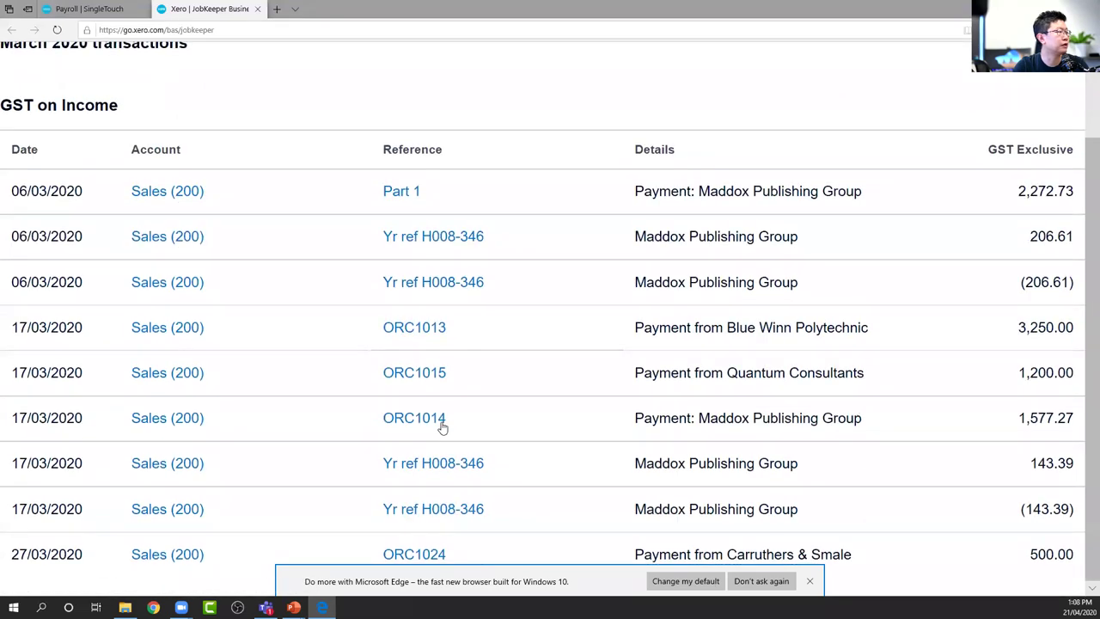
pyautogui.scroll(1, 486, 397)
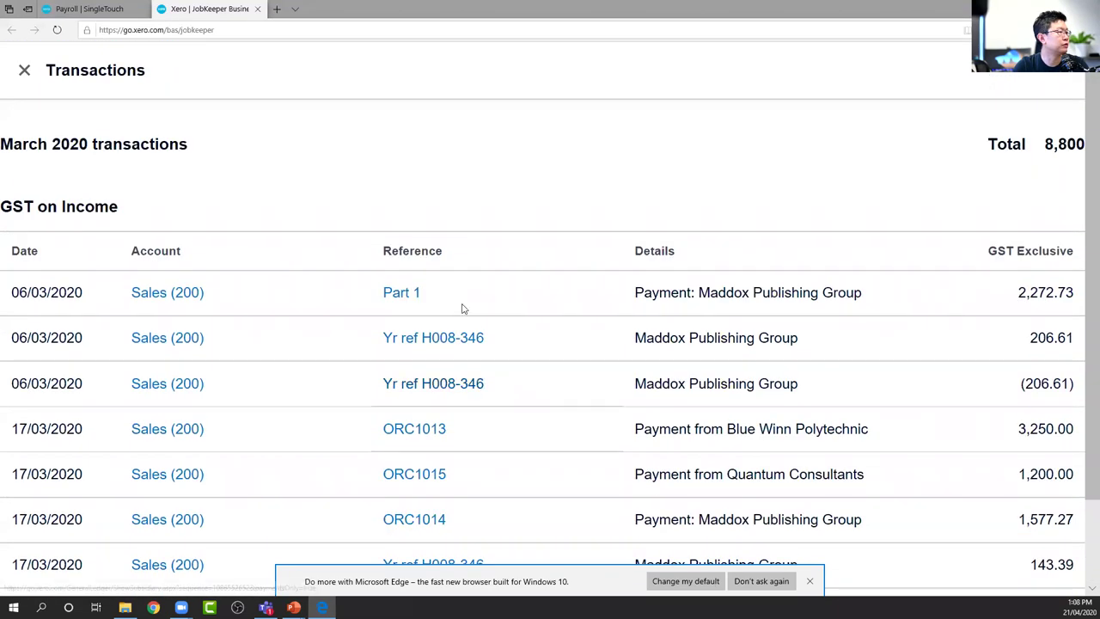
pyautogui.click(256, 9)
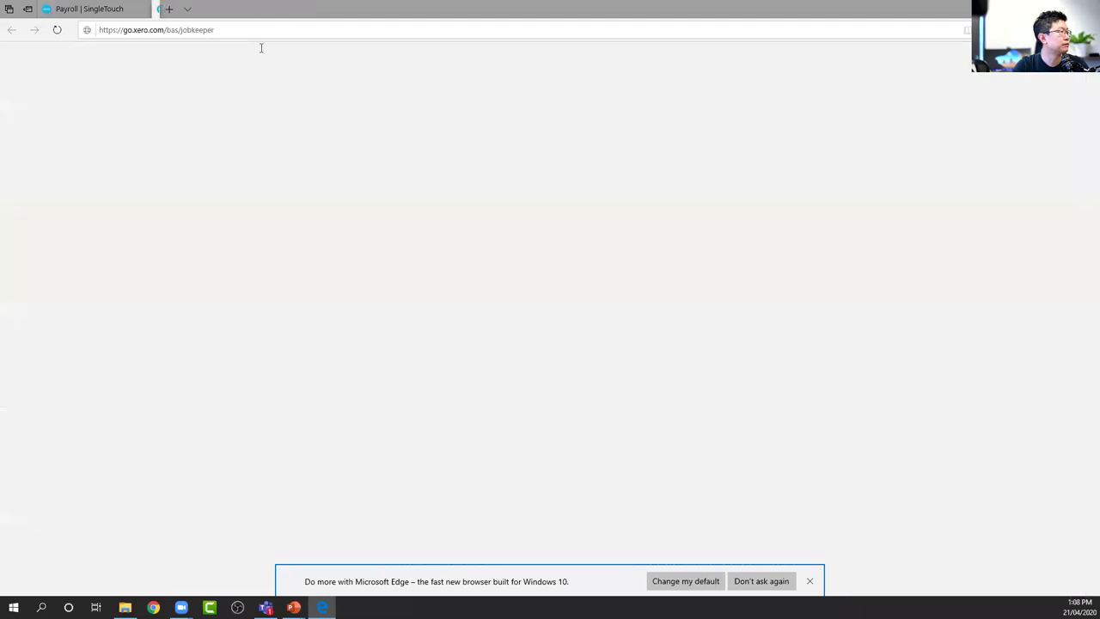
pyautogui.click(663, 175)
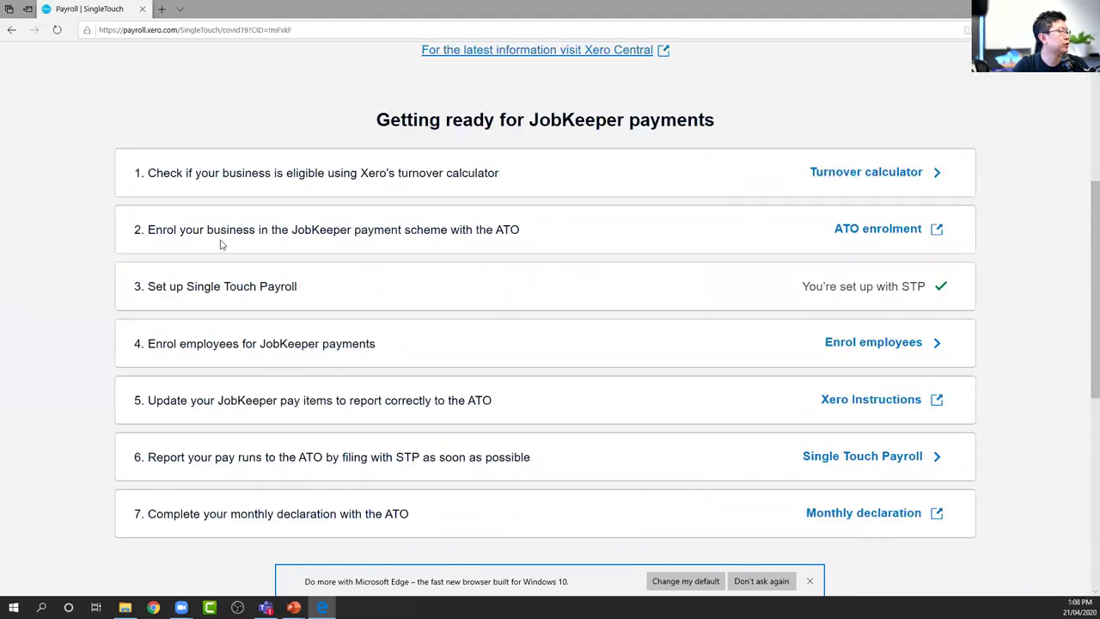
pyautogui.moveTo(146, 229); pyautogui.dragTo(550, 221)
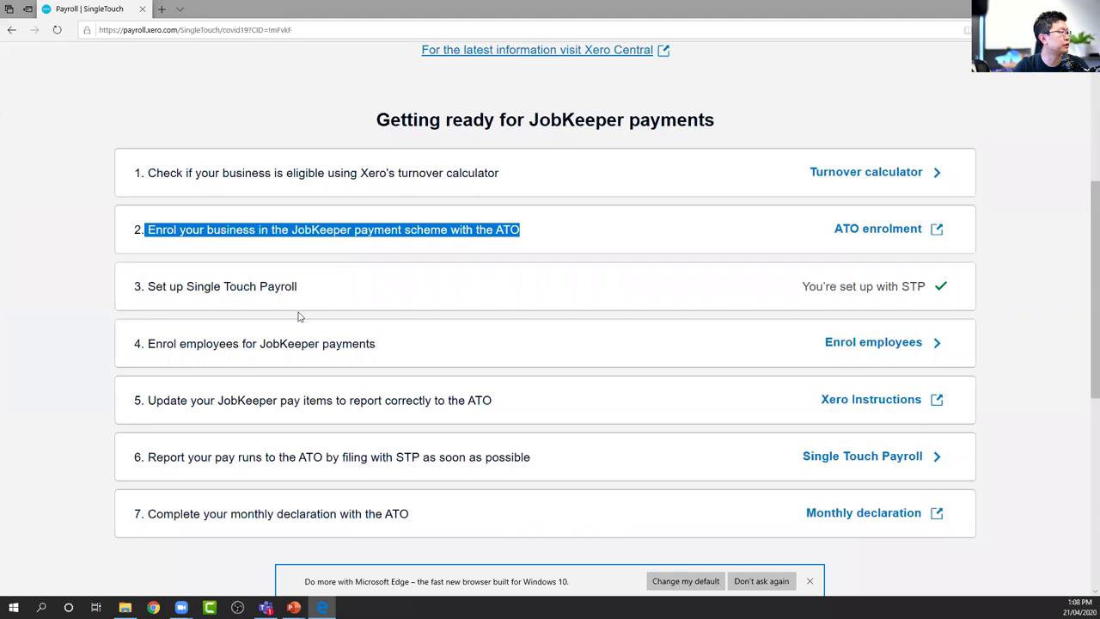
pyautogui.click(922, 286)
pyautogui.moveTo(925, 286); pyautogui.dragTo(801, 288)
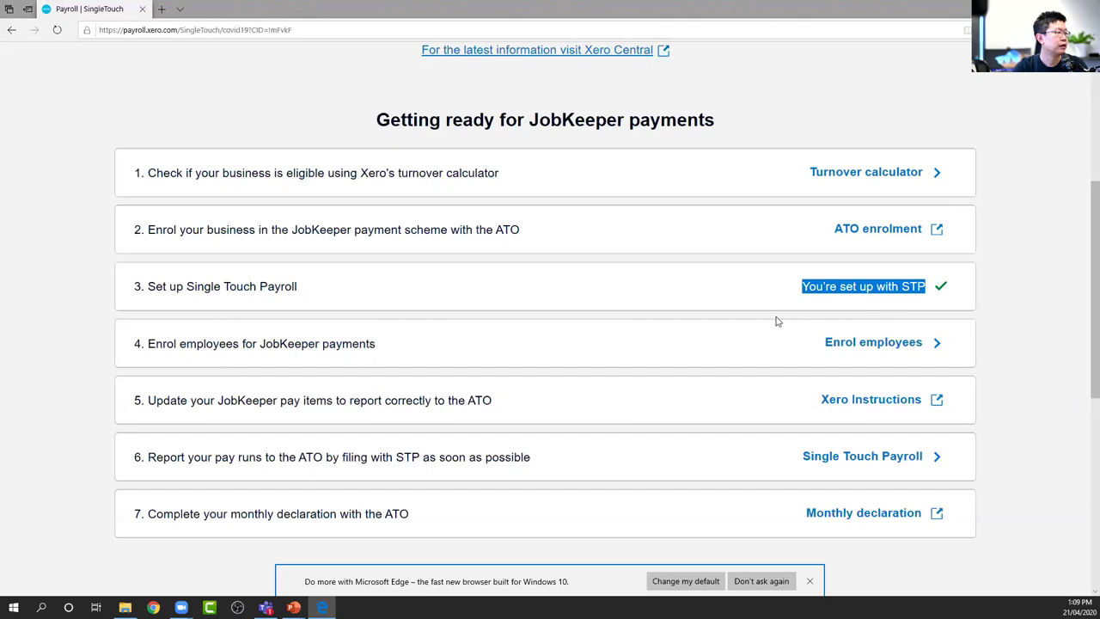
pyautogui.click(158, 345)
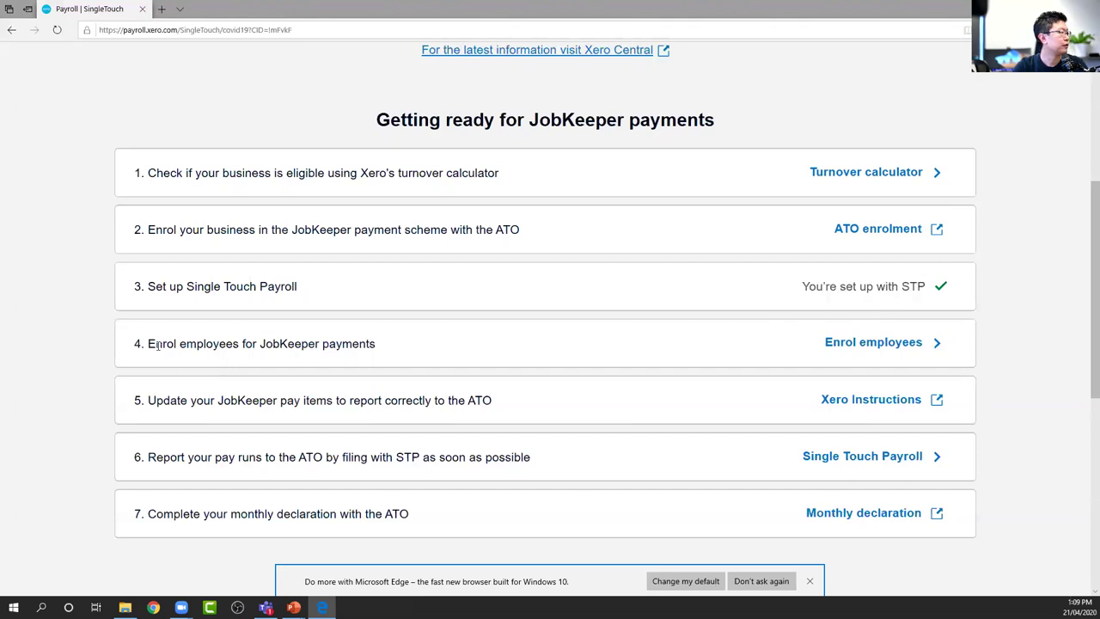
# Open the JobKeeper employee enrolment and scroll to the Potentially eligible list
pyautogui.click(873, 344)
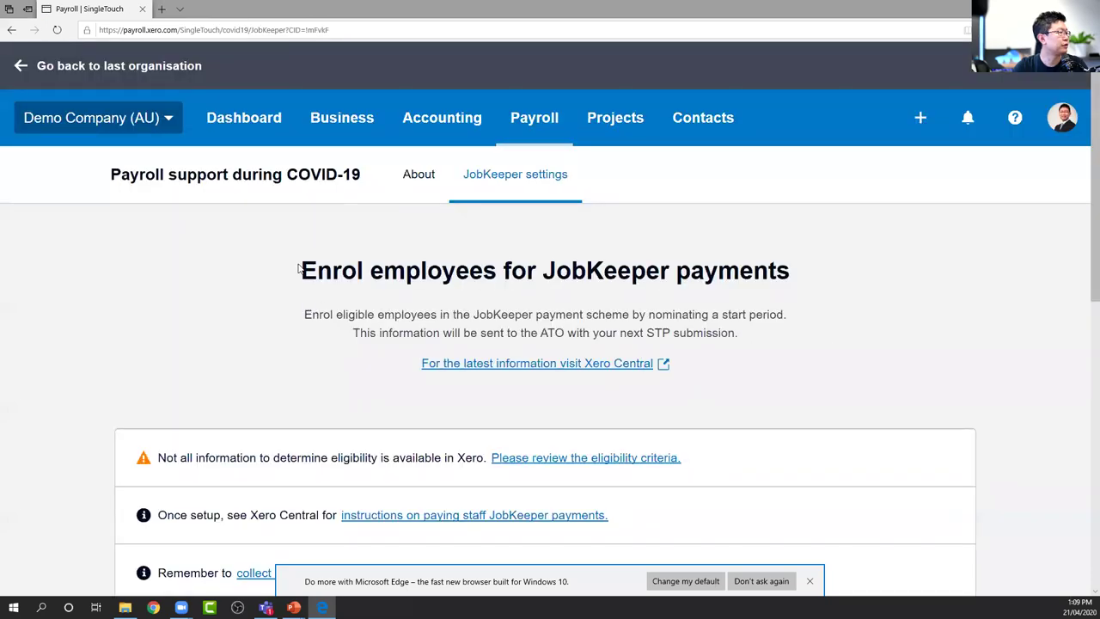
pyautogui.scroll(-8, 620, 328)
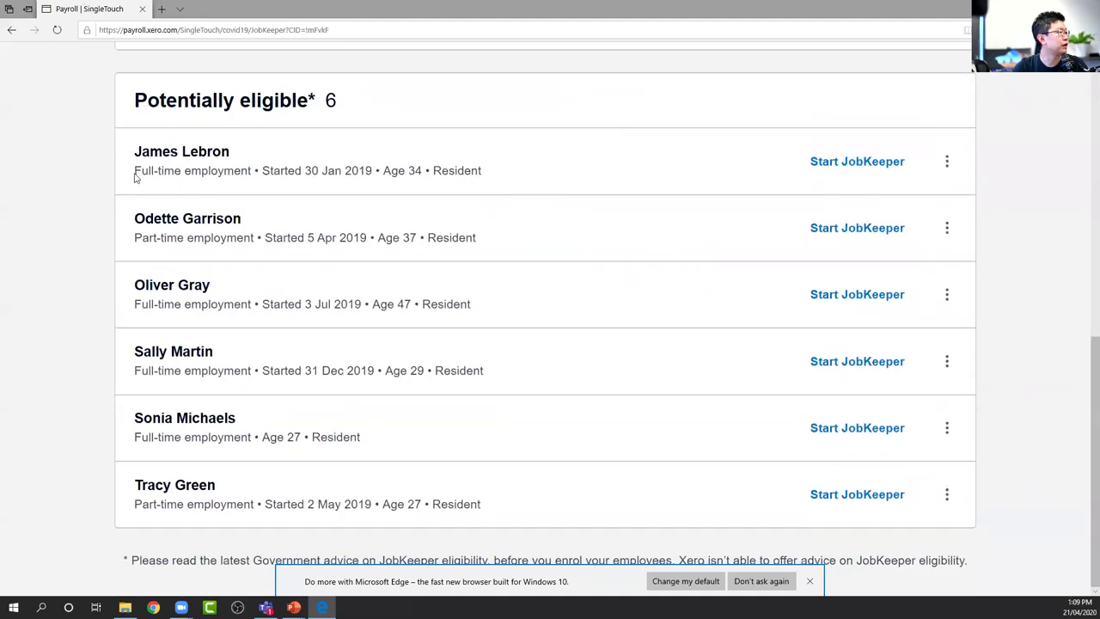
pyautogui.moveTo(135, 100); pyautogui.dragTo(296, 101)
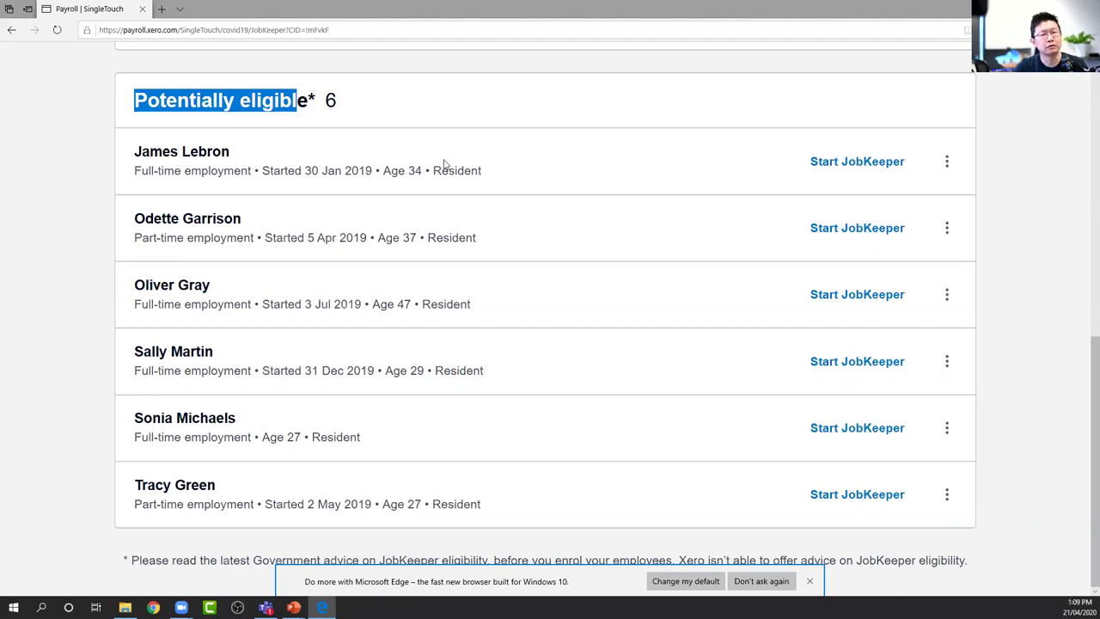
# Highlight the first eligible employee's age, residency status and employment type in their row
pyautogui.moveTo(385, 170); pyautogui.dragTo(428, 169)
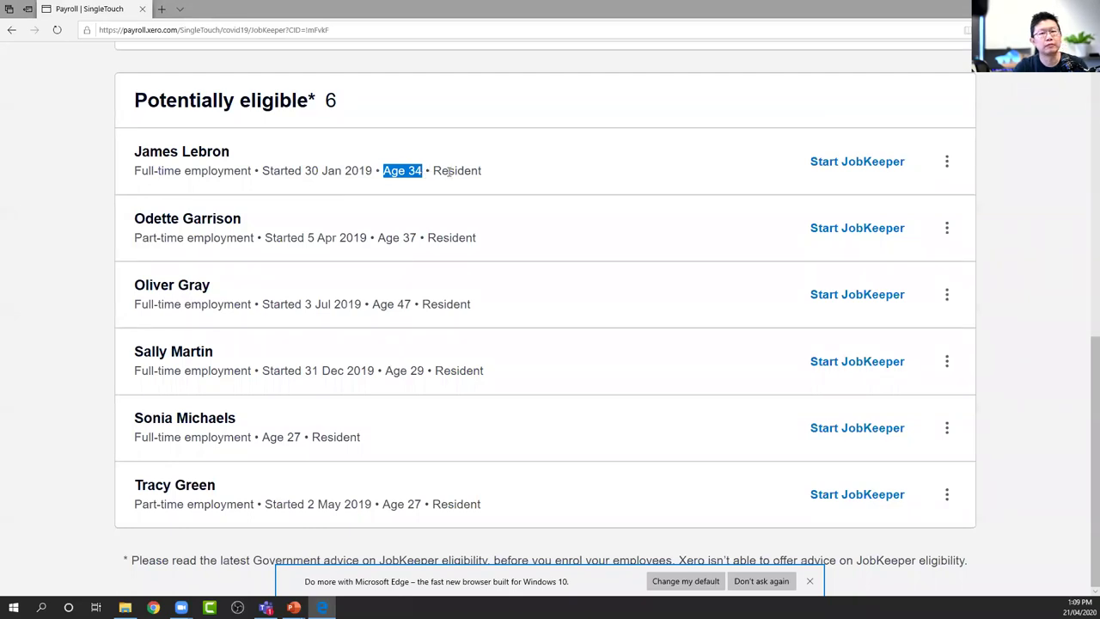
pyautogui.moveTo(454, 171)
pyautogui.mouseDown()
pyautogui.moveTo(487, 172)
pyautogui.moveTo(442, 176)
pyautogui.mouseUp()
pyautogui.click(484, 175)
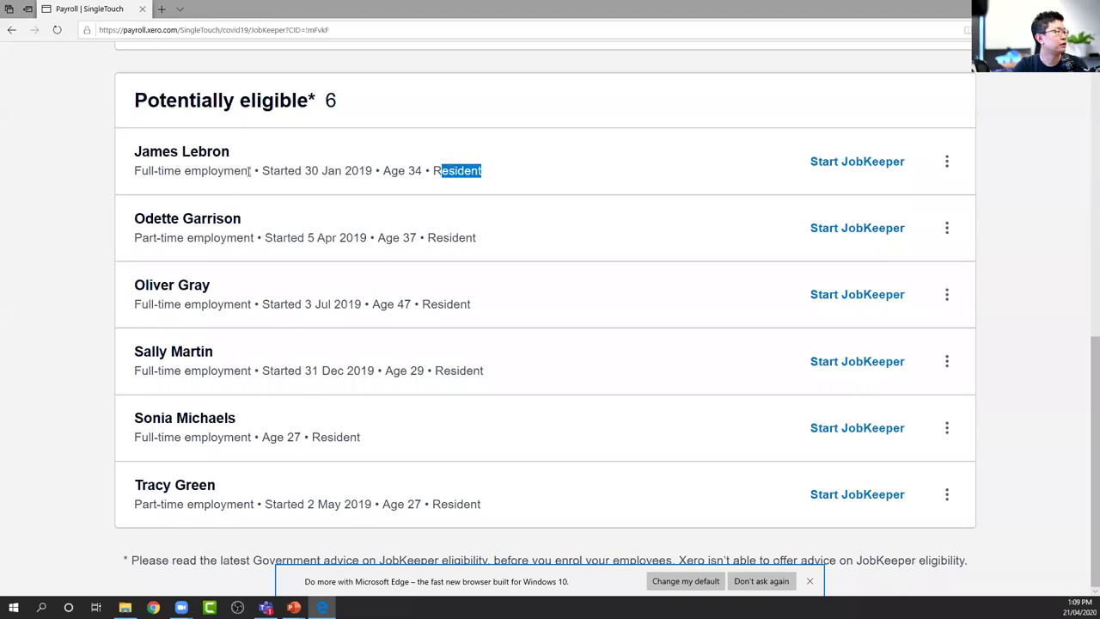
pyautogui.click(250, 171)
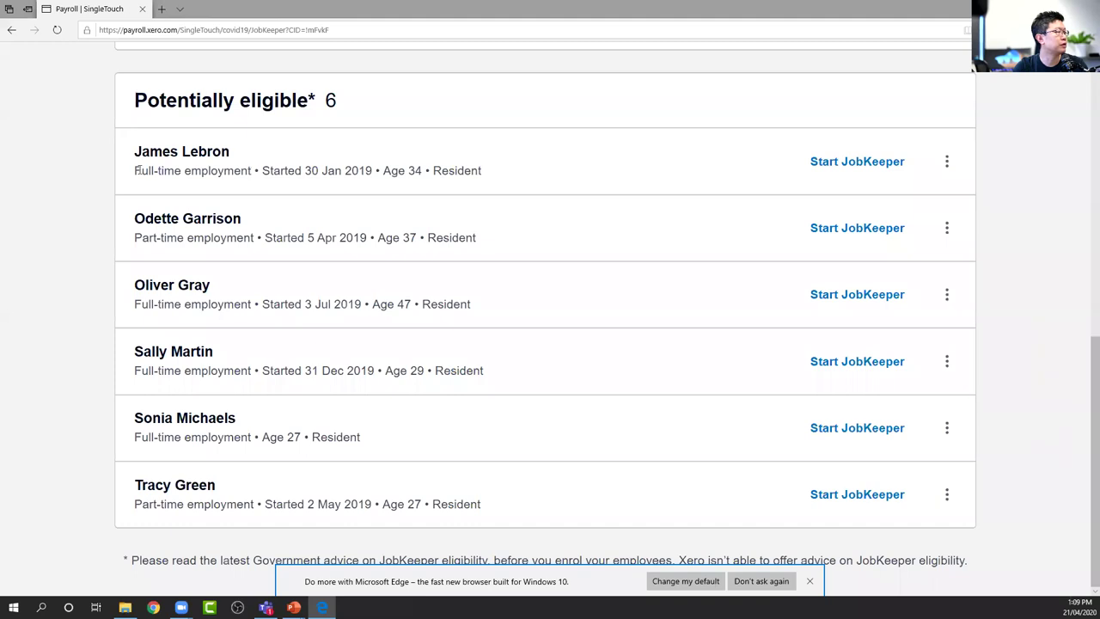
pyautogui.moveTo(135, 171); pyautogui.dragTo(266, 178)
pyautogui.click(284, 174)
pyautogui.moveTo(383, 172); pyautogui.dragTo(432, 176)
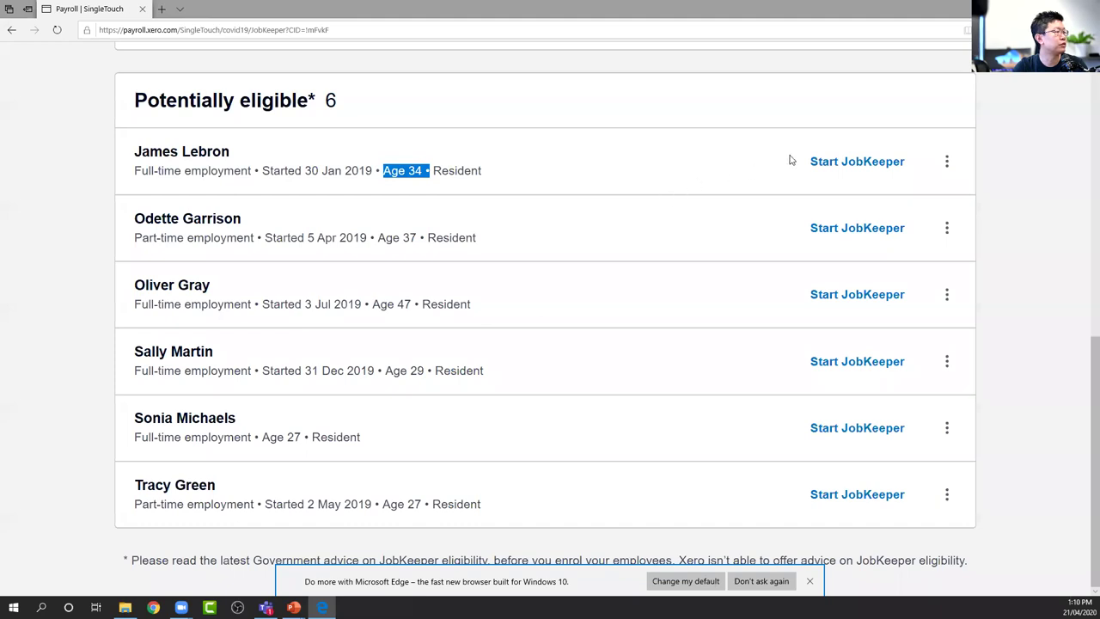
# Start JobKeeper for the employee from ATO Fortnight 01: 30 Mar - 12 Apr and save for reporting
pyautogui.click(832, 170)
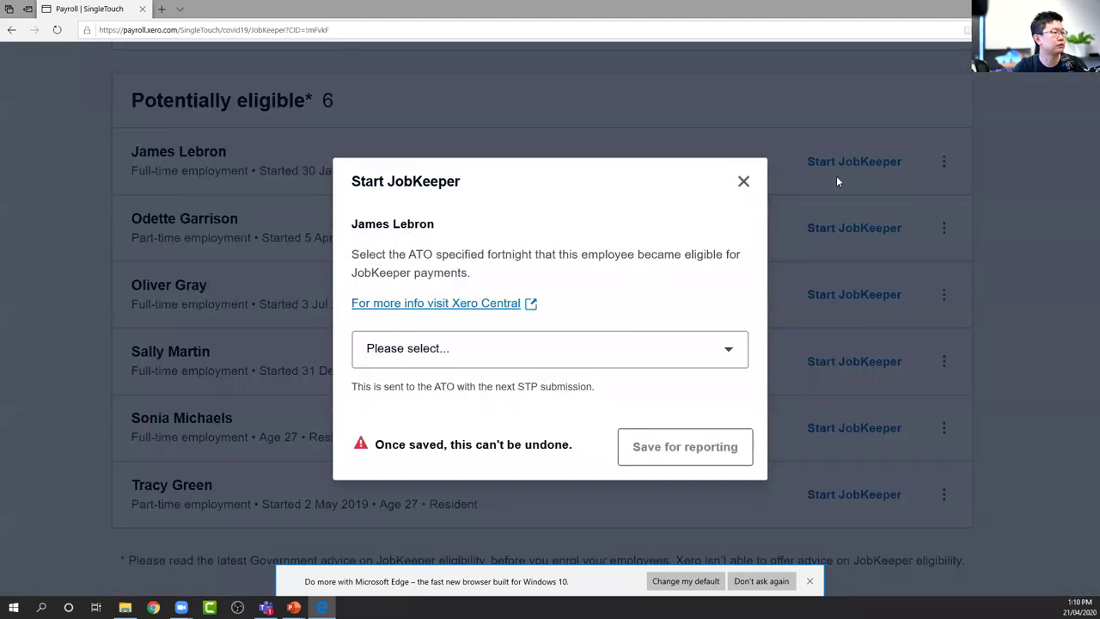
pyautogui.click(684, 358)
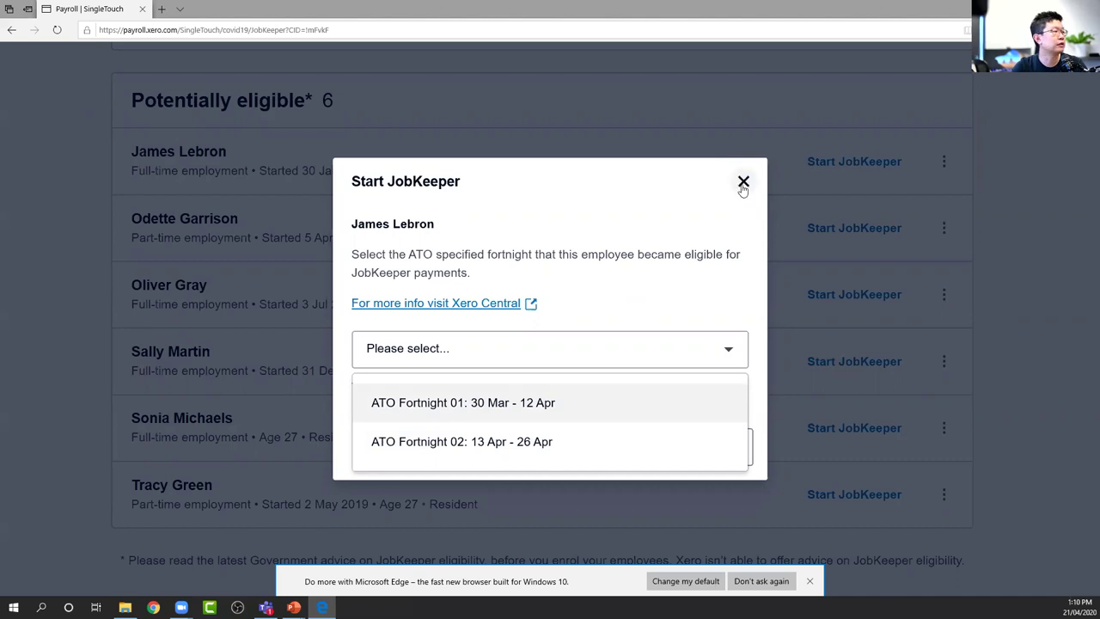
pyautogui.click(658, 395)
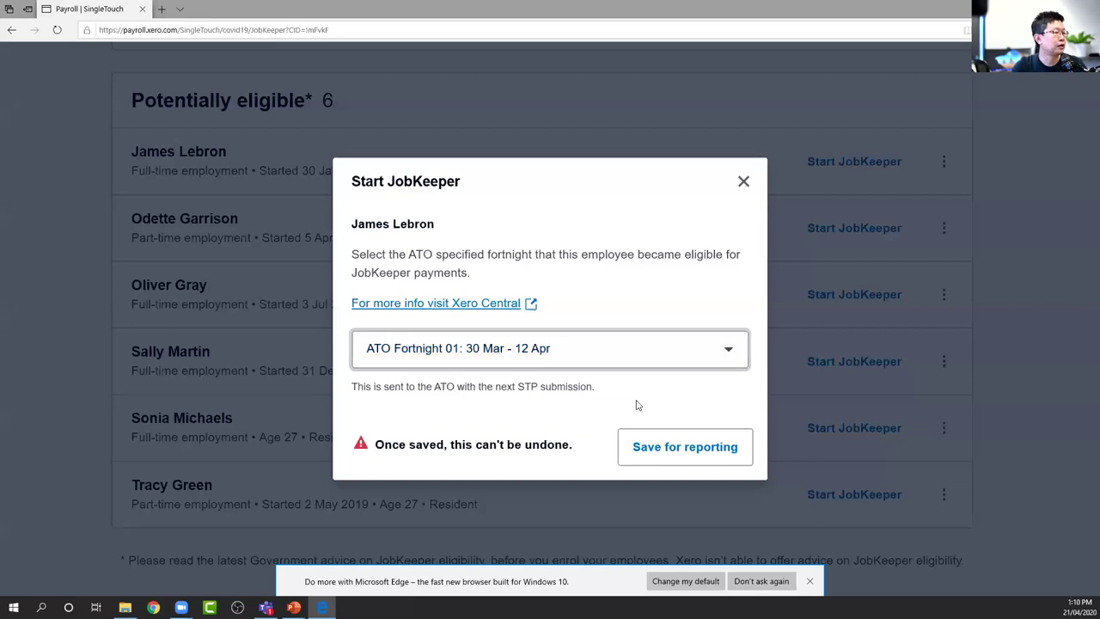
pyautogui.click(664, 449)
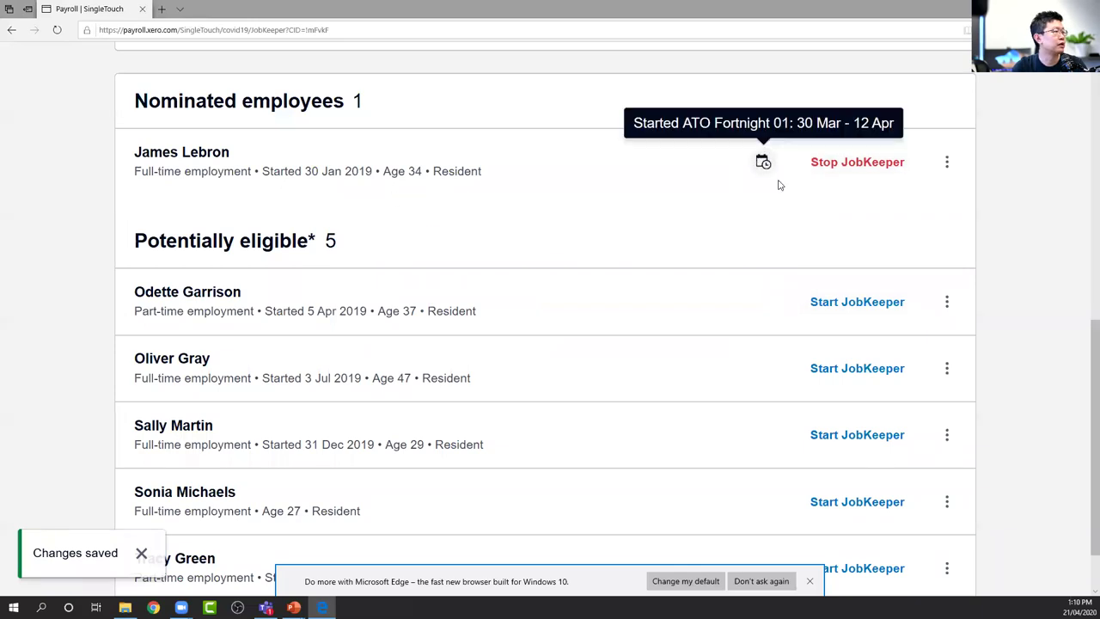
# Review the Stop JobKeeper fortnight options, then close the dialog without saving
pyautogui.click(834, 160)
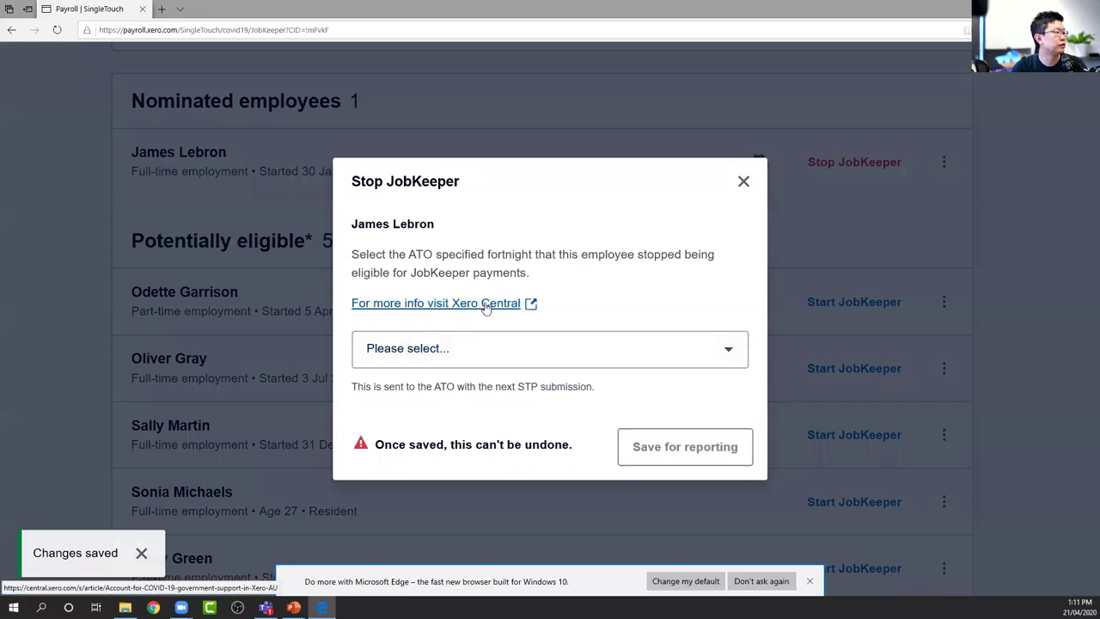
pyautogui.click(501, 348)
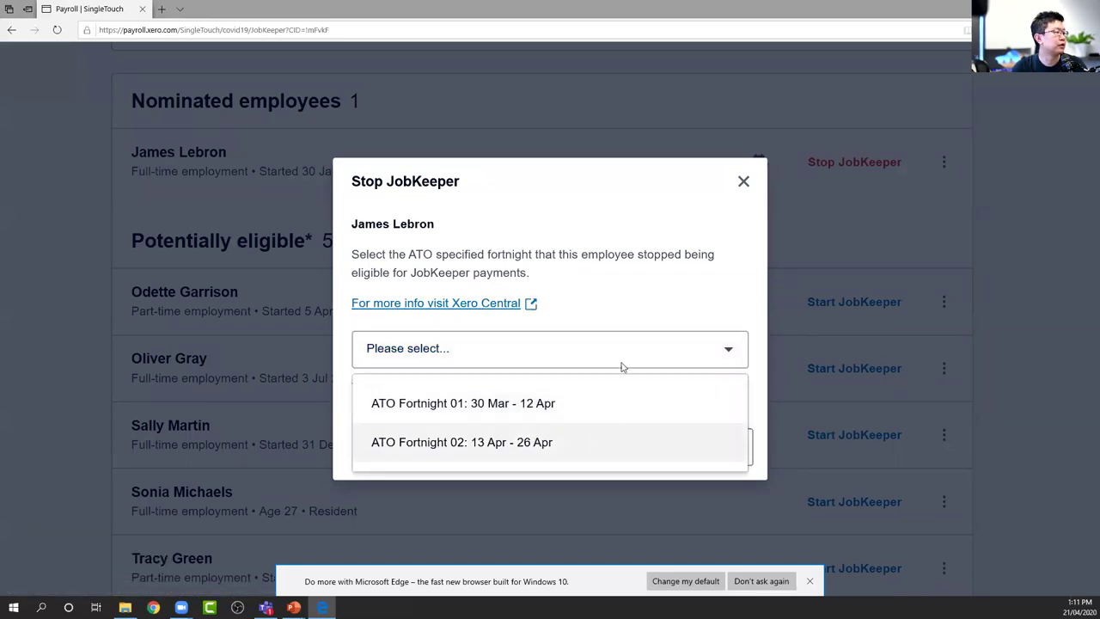
pyautogui.press('Escape')
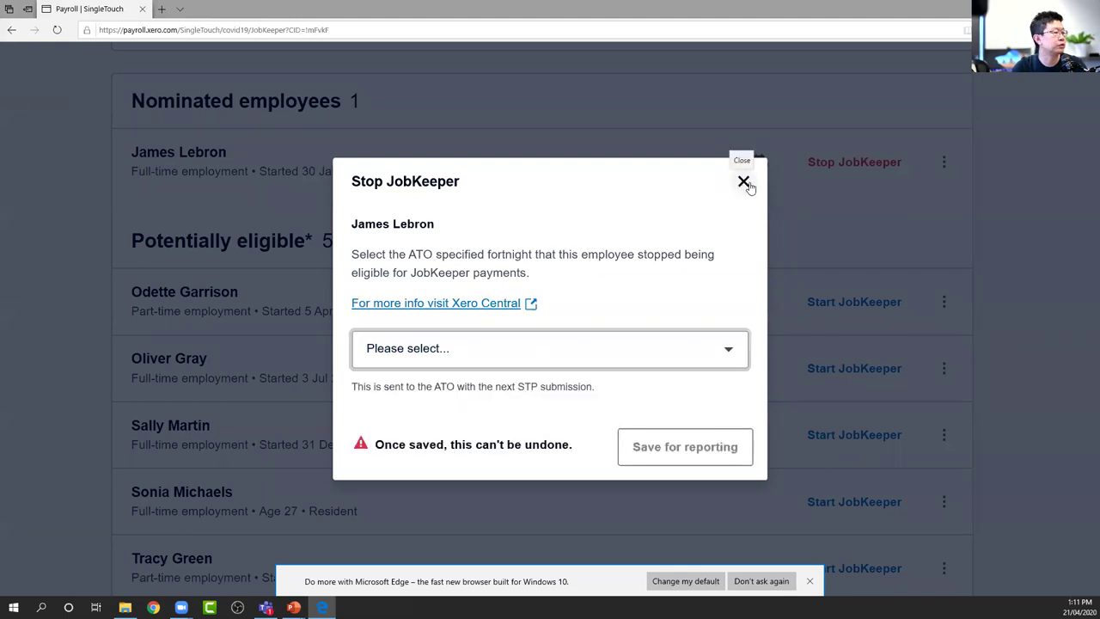
pyautogui.click(745, 183)
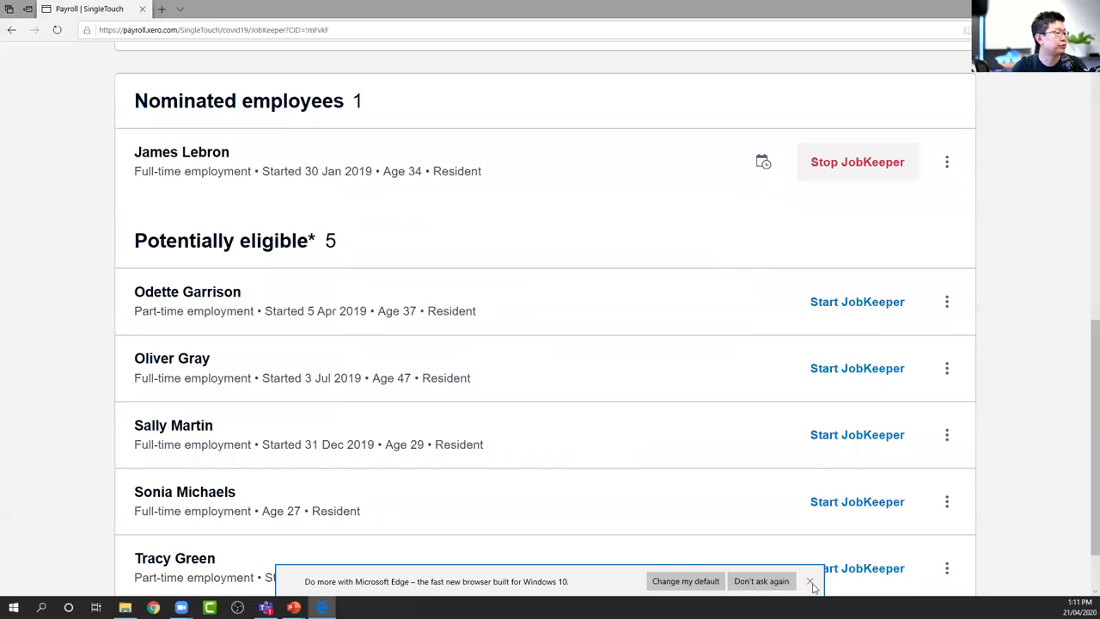
pyautogui.click(810, 581)
pyautogui.scroll(-1, 628, 329)
pyautogui.scroll(4, 644, 324)
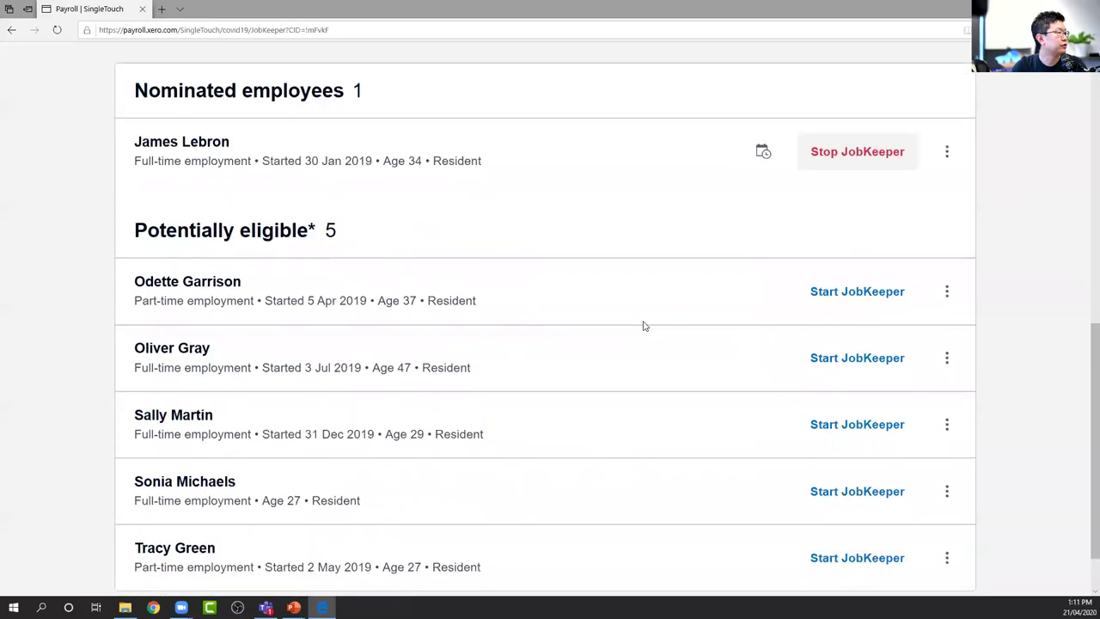
pyautogui.scroll(4, 660, 333)
pyautogui.scroll(-7, 658, 334)
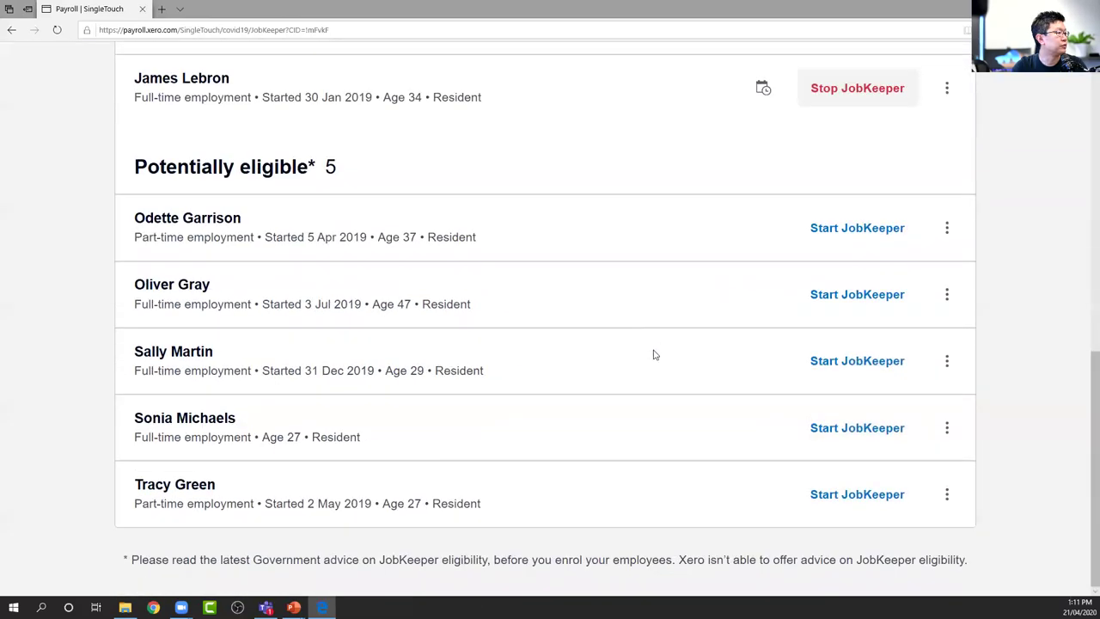
pyautogui.scroll(8, 653, 332)
# Return to the JobKeeper support overview page
pyautogui.click(439, 174)
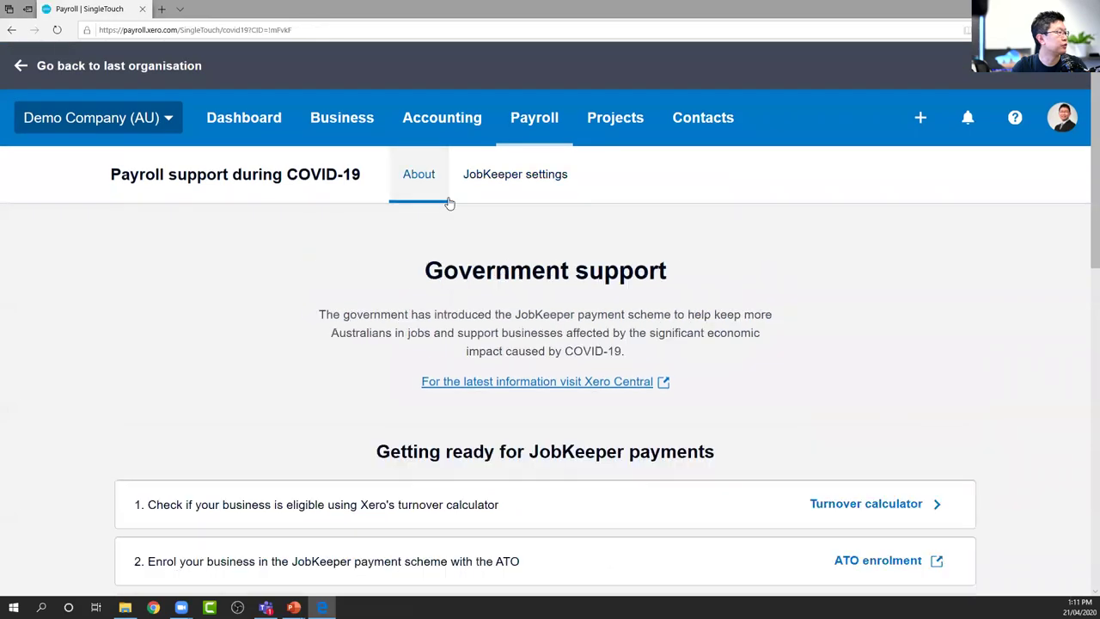
pyautogui.scroll(-7, 625, 379)
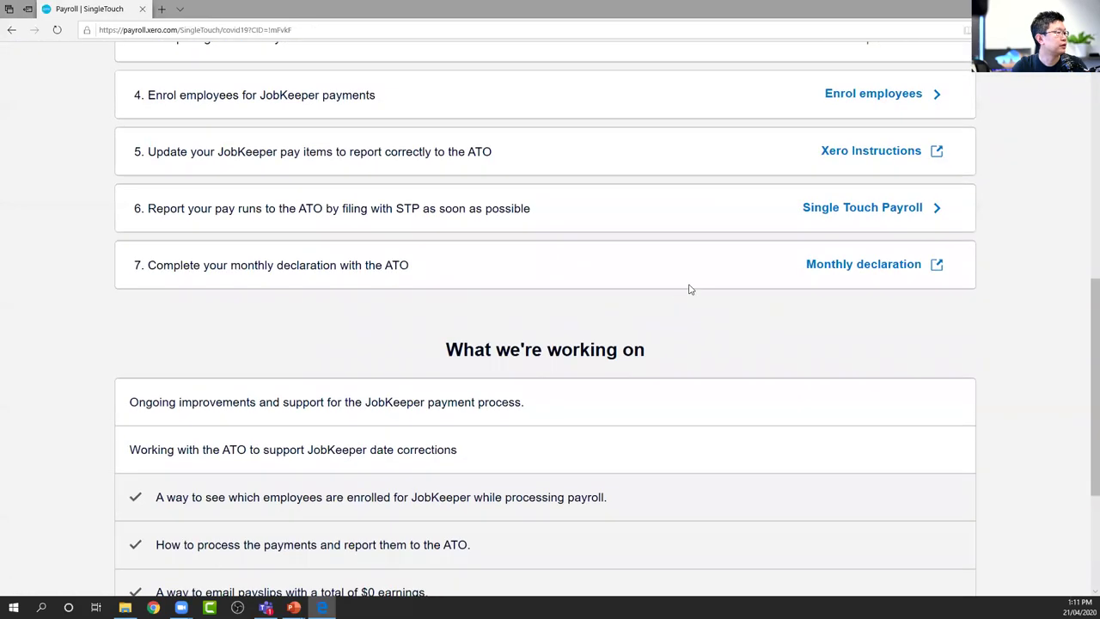
pyautogui.scroll(3, 696, 290)
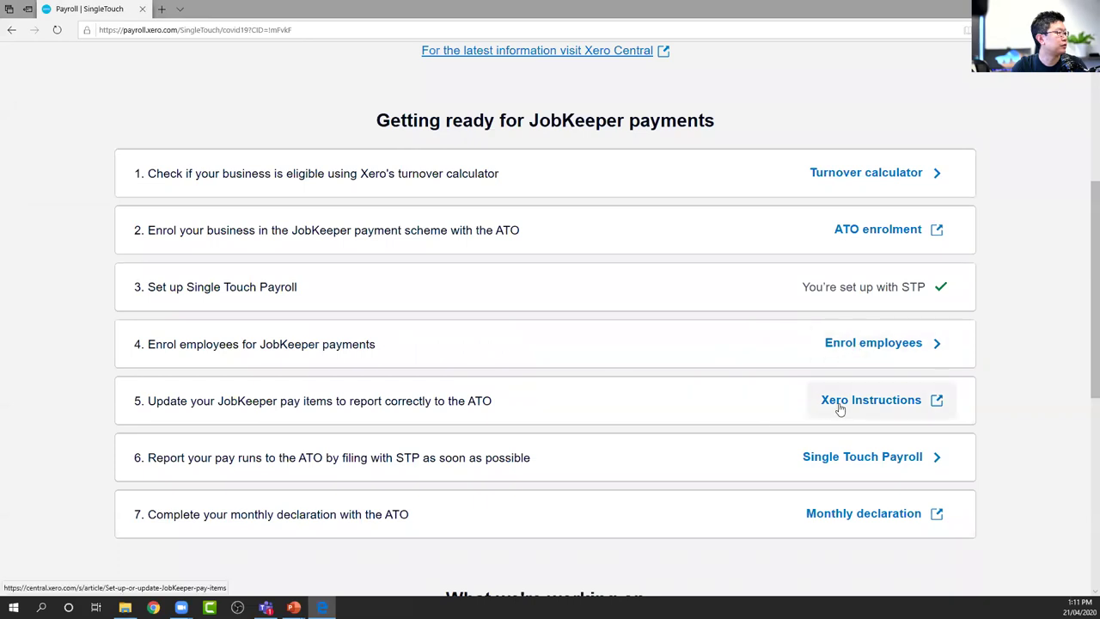
pyautogui.scroll(5, 410, 398)
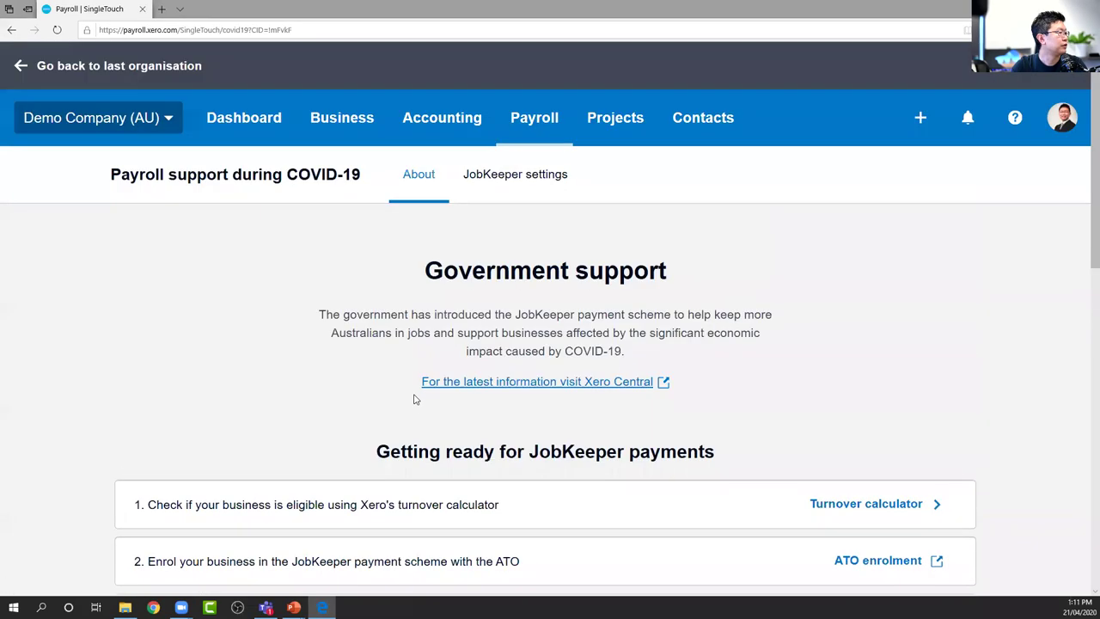
# Go to the Employees list, open the employee's record and show their Pay Template
pyautogui.click(537, 124)
pyautogui.click(551, 220)
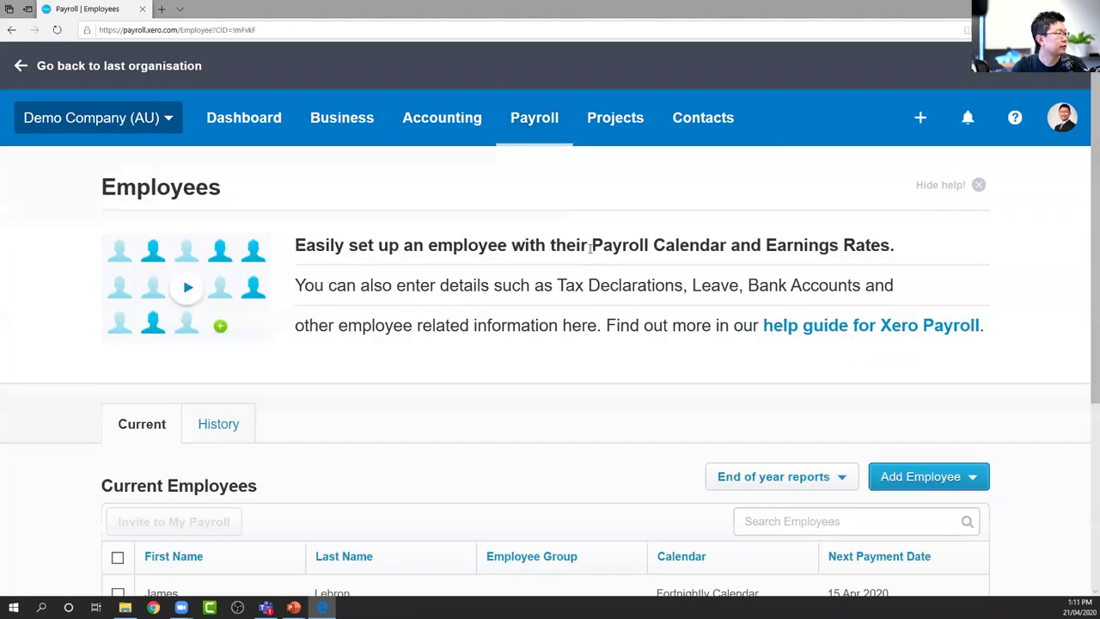
pyautogui.scroll(-3, 588, 419)
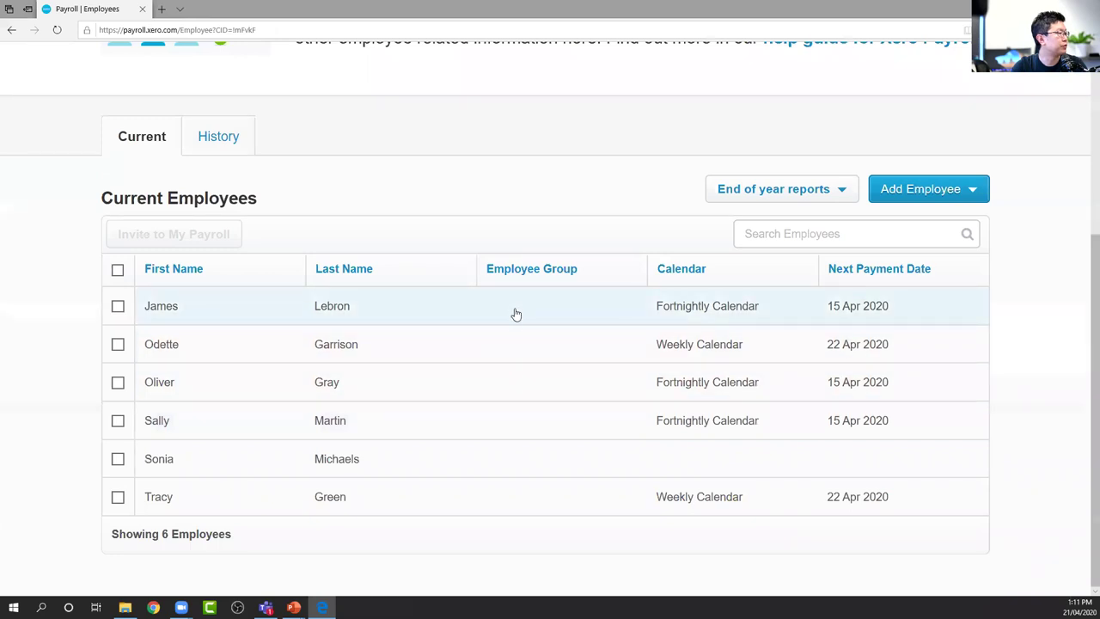
pyautogui.click(316, 313)
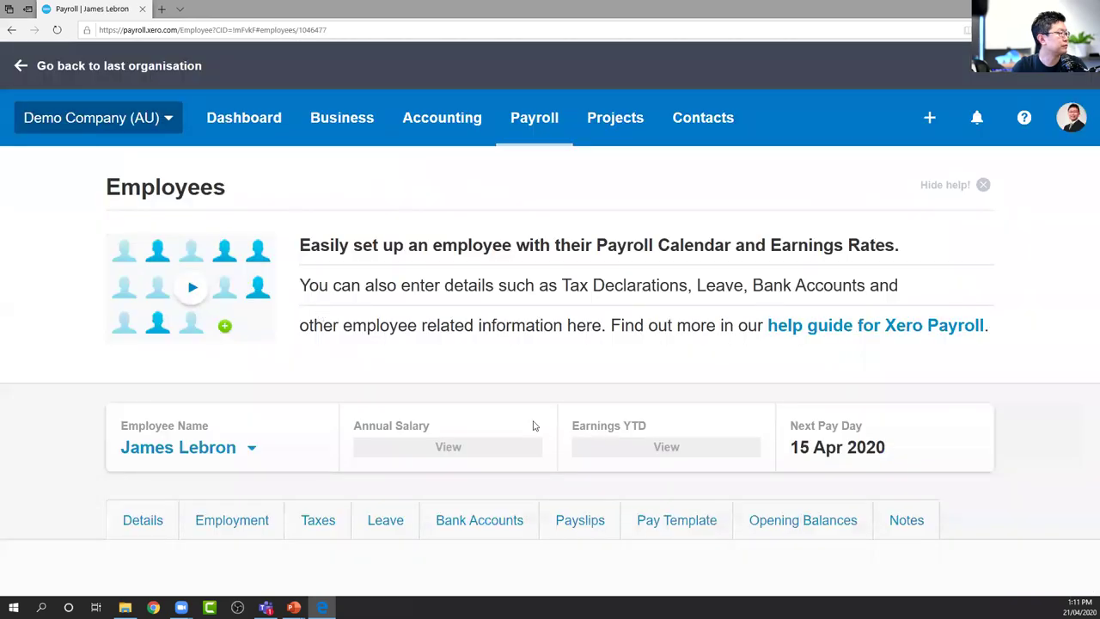
pyautogui.scroll(-5, 559, 429)
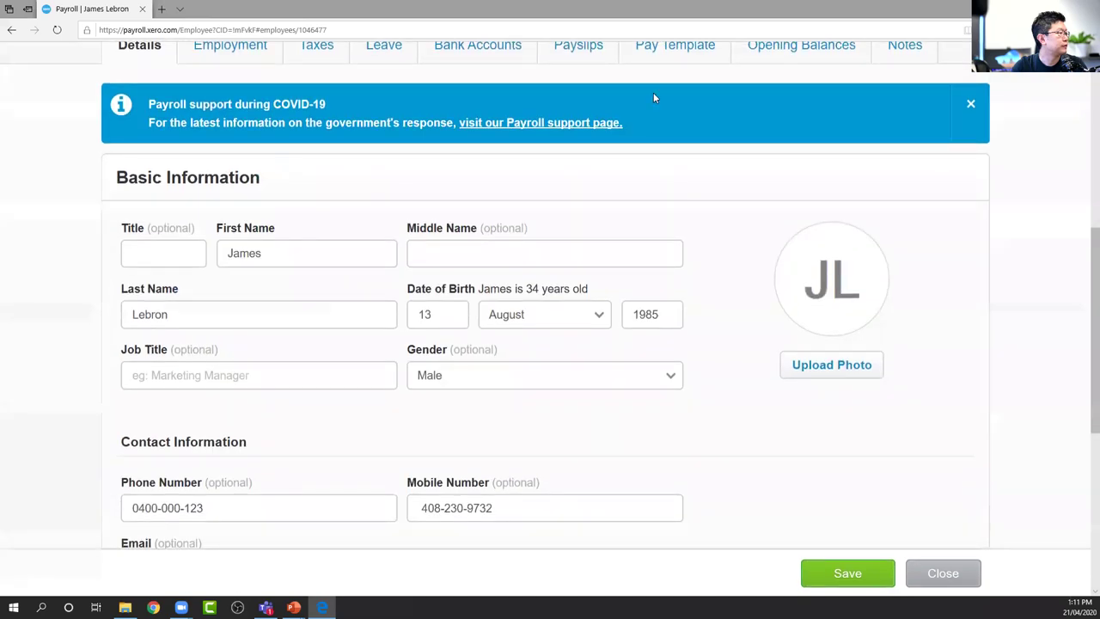
pyautogui.scroll(3, 666, 241)
pyautogui.click(662, 300)
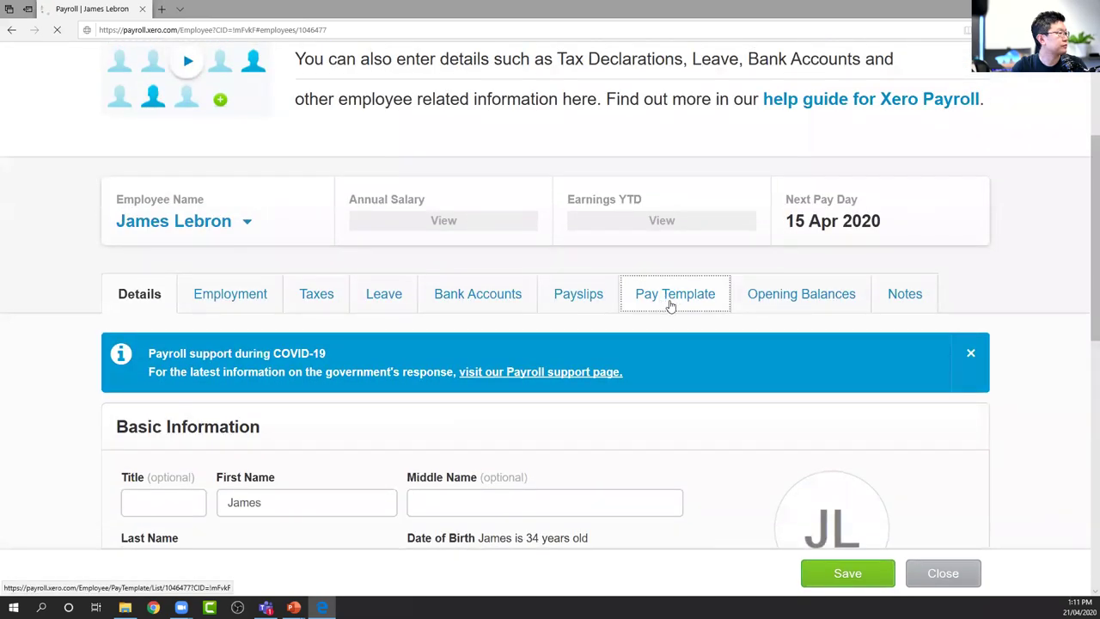
# Add an Ordinary Hours earnings line of 20 hours at a rate of 25
pyautogui.scroll(-4, 661, 373)
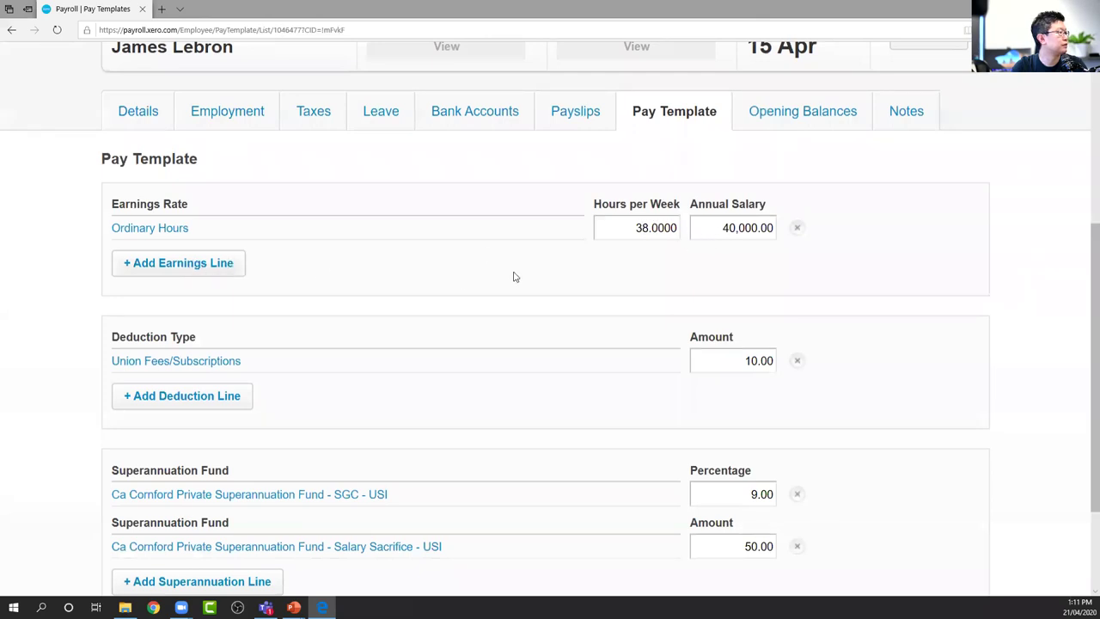
pyautogui.click(212, 269)
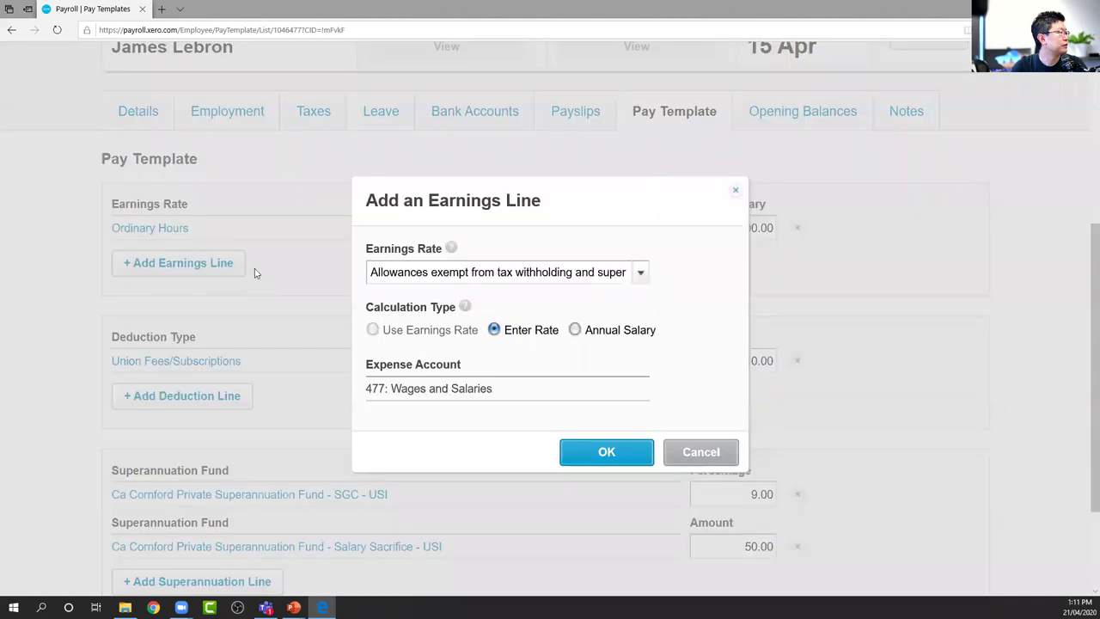
pyautogui.click(637, 273)
pyautogui.click(556, 368)
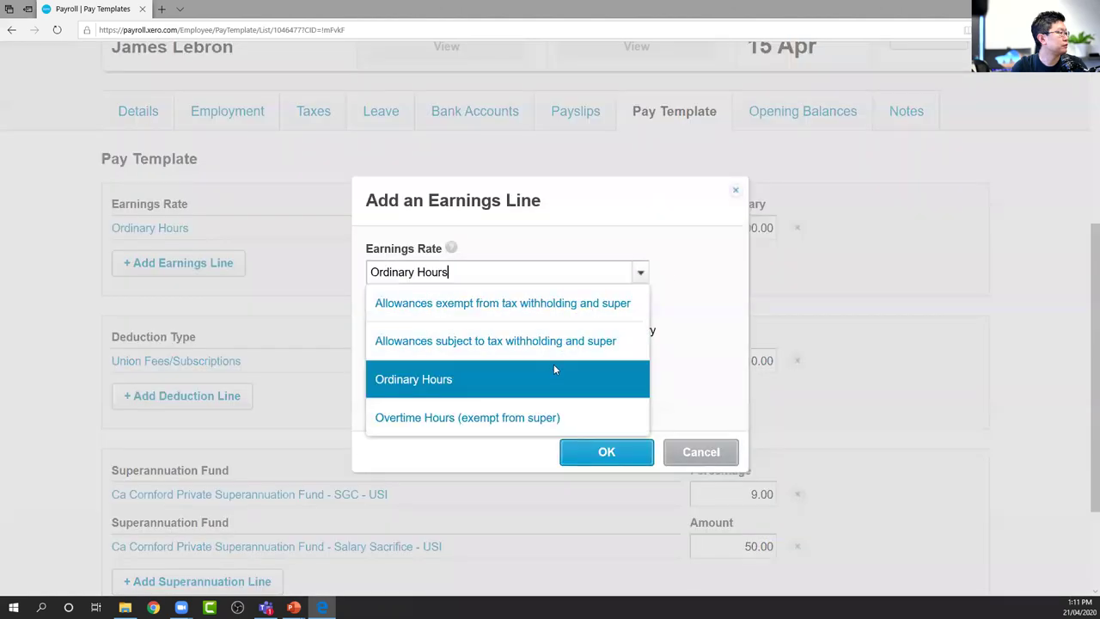
pyautogui.click(606, 454)
pyautogui.click(547, 282)
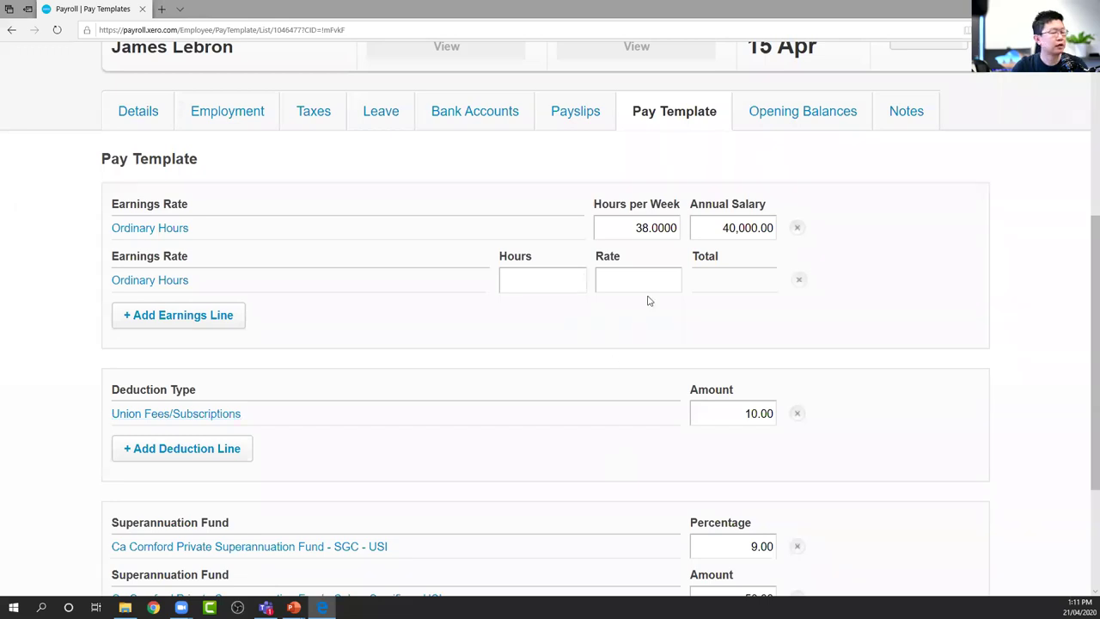
pyautogui.write('20')
pyautogui.press('Tab')
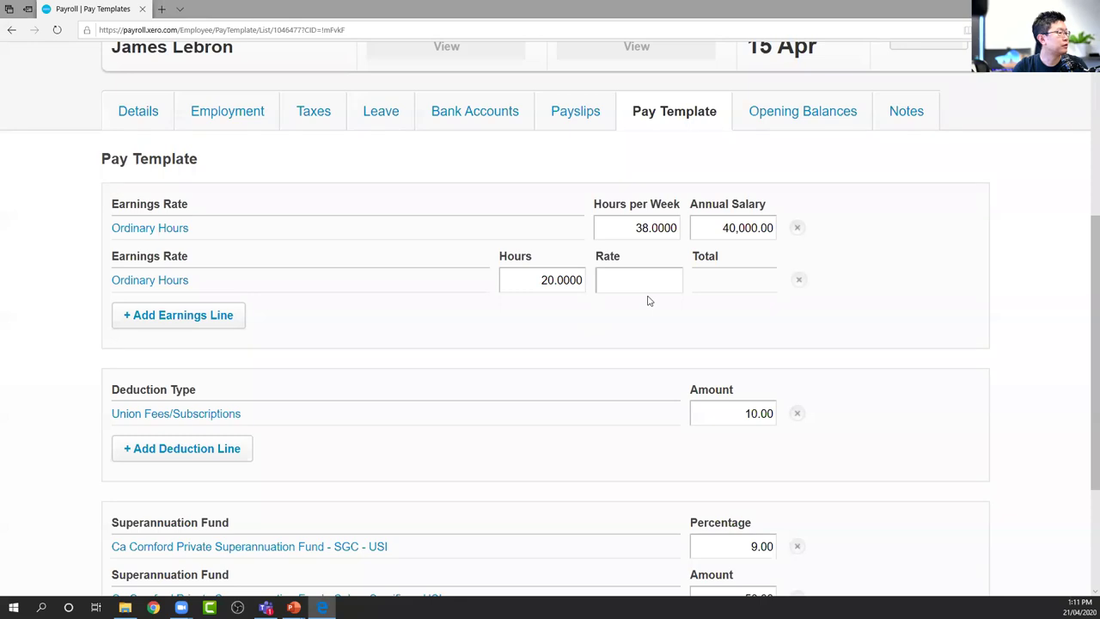
pyautogui.press('Tab')
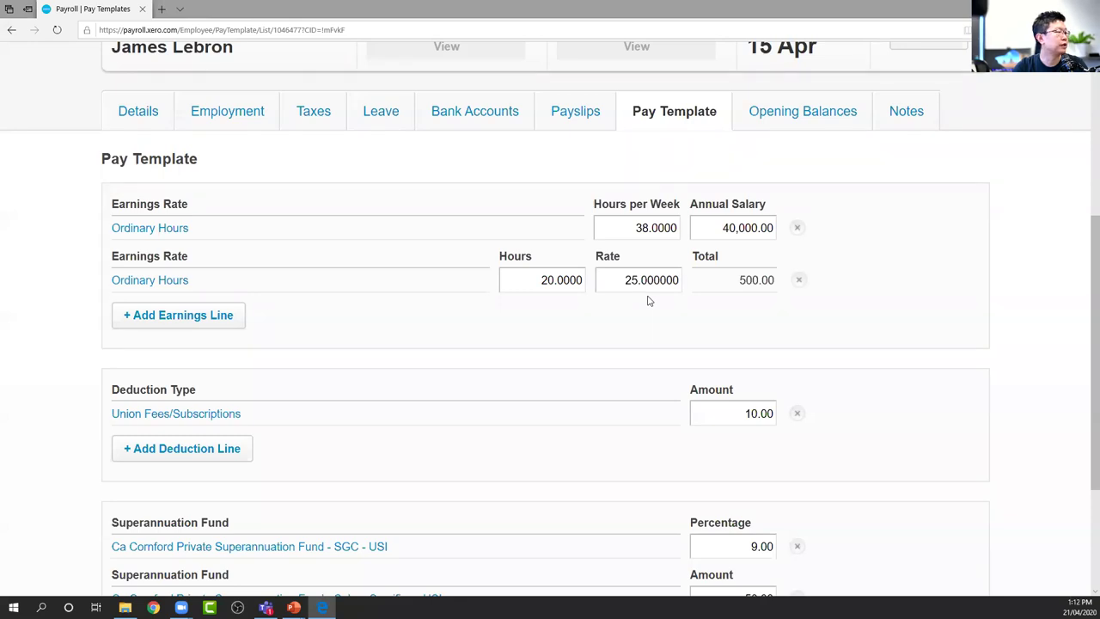
# Delete the original salaried Ordinary Hours line, then cancel an extra earnings line
pyautogui.click(797, 229)
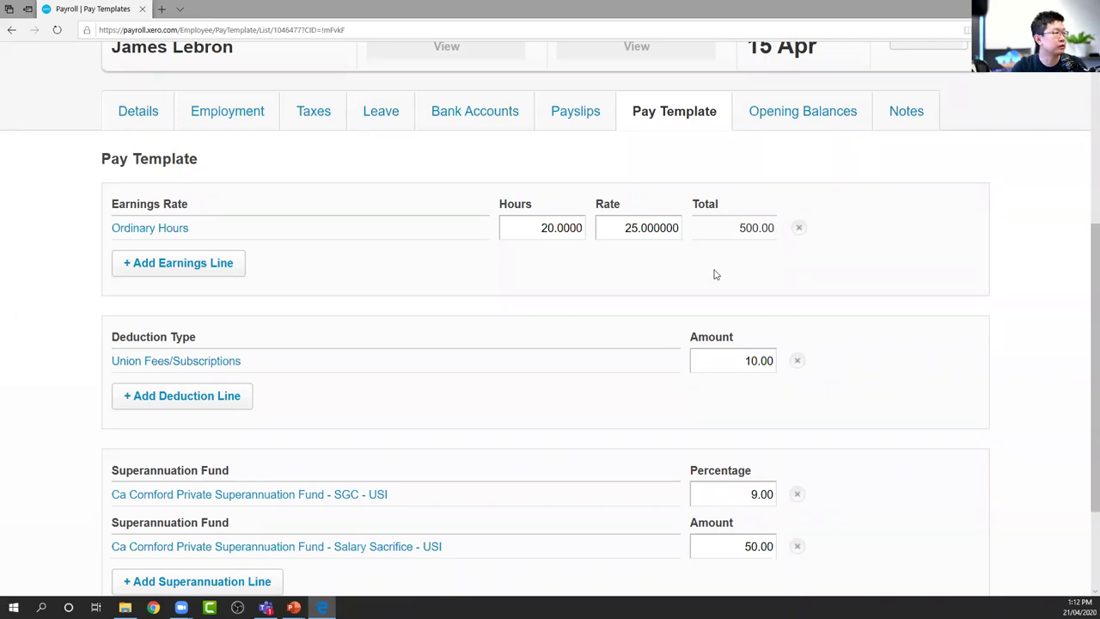
pyautogui.scroll(2, 748, 327)
pyautogui.scroll(-2, 758, 318)
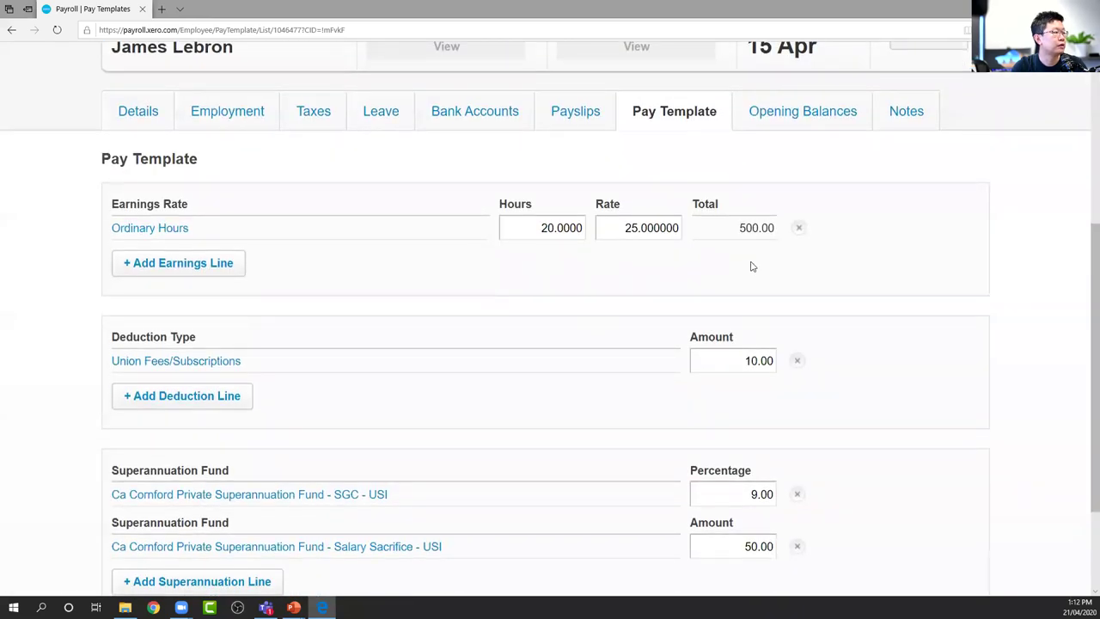
pyautogui.click(215, 267)
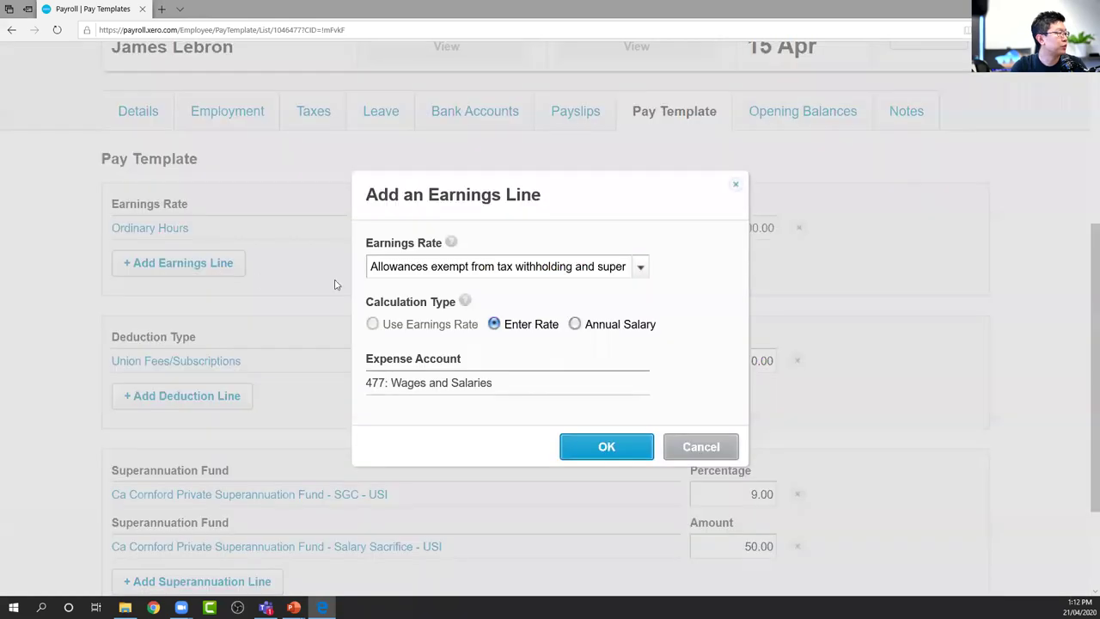
pyautogui.click(639, 268)
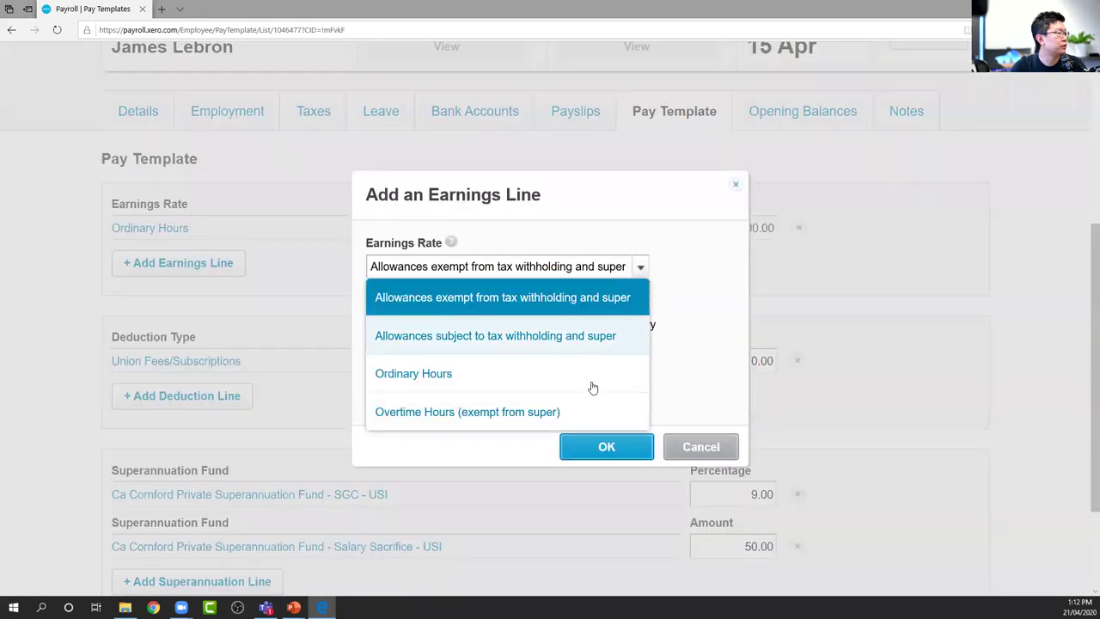
pyautogui.click(729, 452)
pyautogui.scroll(5, 722, 429)
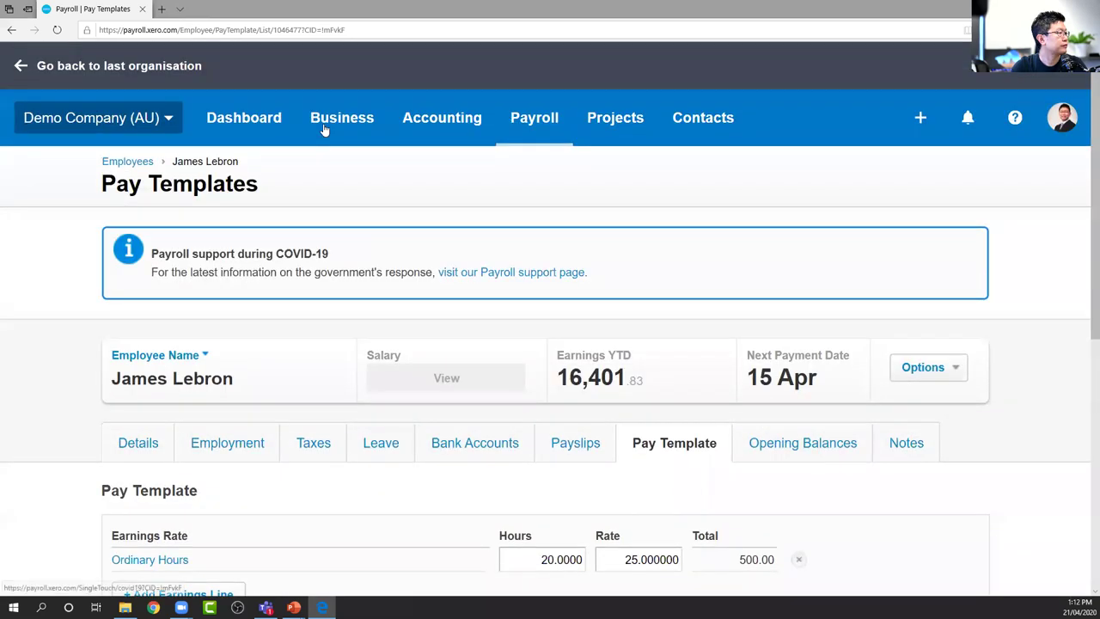
# Open Organisation settings from the Demo Company (AU) menu in a new tab, then Payroll settings
pyautogui.click(165, 119)
pyautogui.click(163, 349)
pyautogui.click(214, 9)
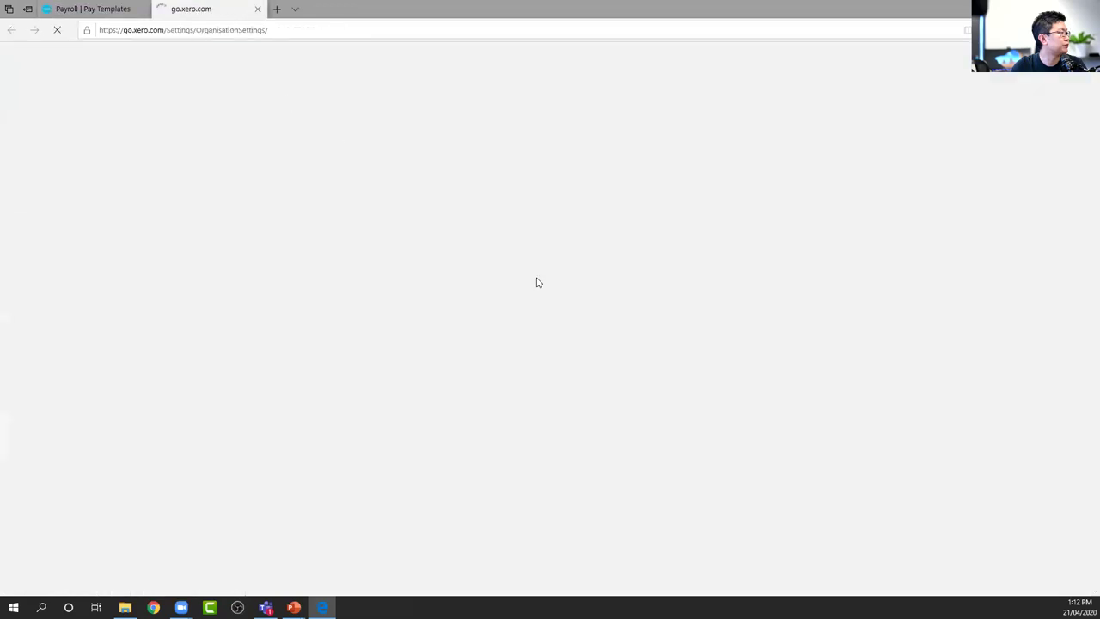
pyautogui.scroll(-3, 290, 459)
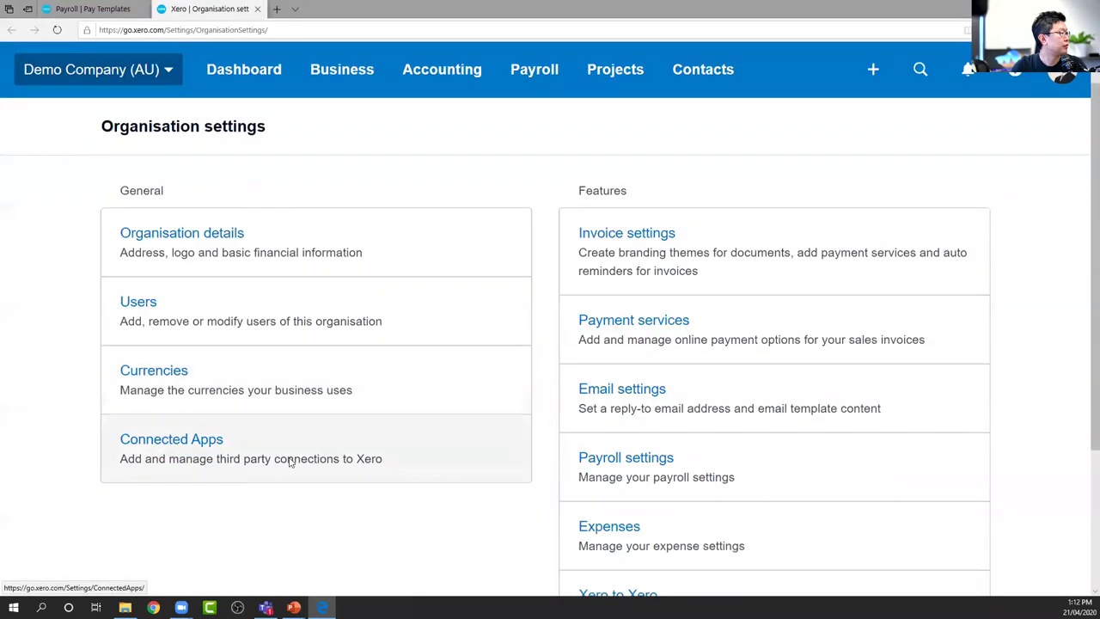
pyautogui.click(668, 281)
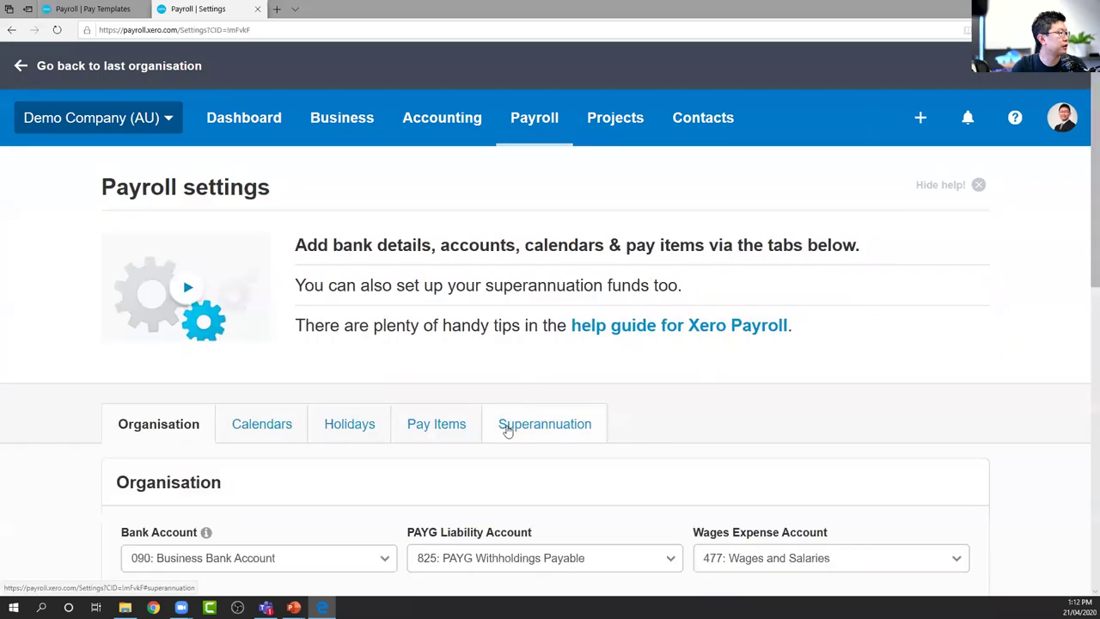
# Tick Exempt from Superannuation Guarantee Contribution on the JobKeeper Payment top up pay item and save
pyautogui.click(437, 425)
pyautogui.scroll(-3, 563, 472)
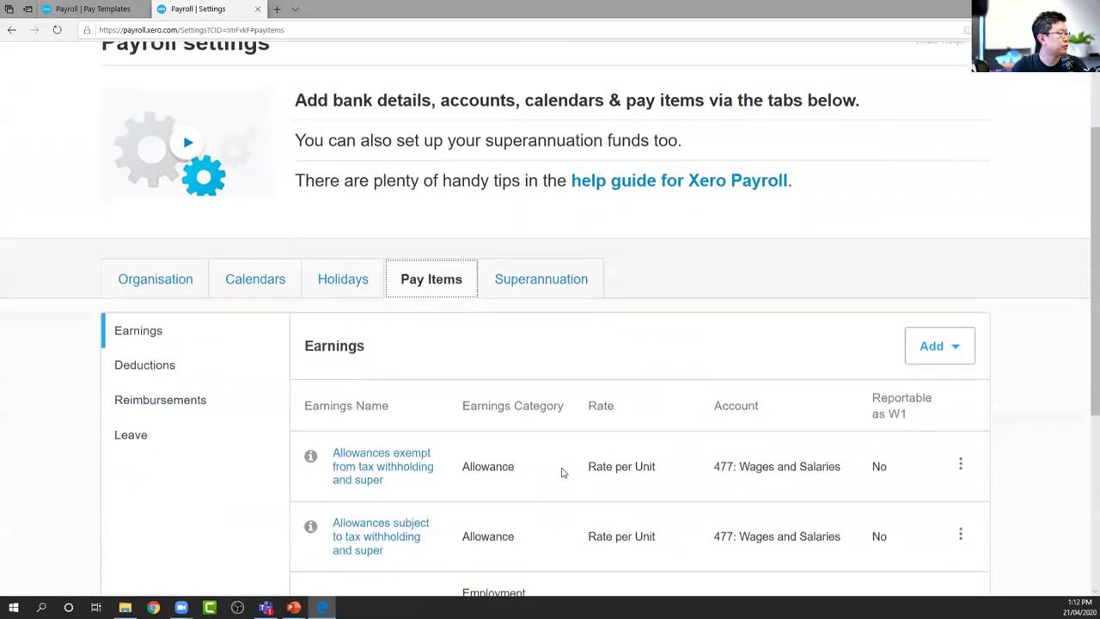
pyautogui.scroll(-3, 486, 501)
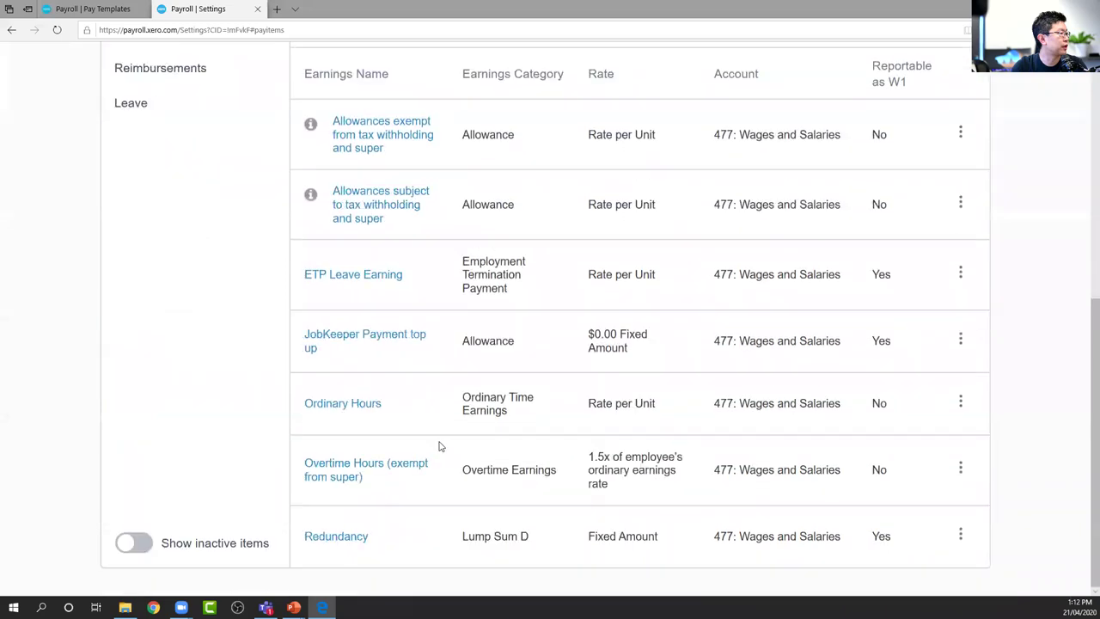
pyautogui.click(398, 342)
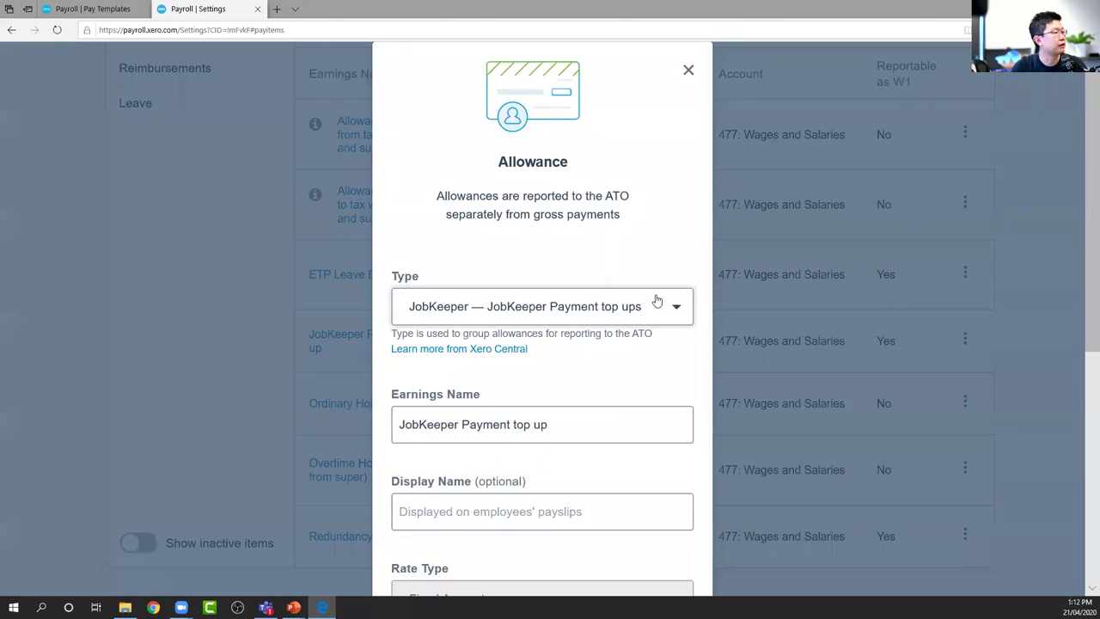
pyautogui.scroll(-2, 606, 438)
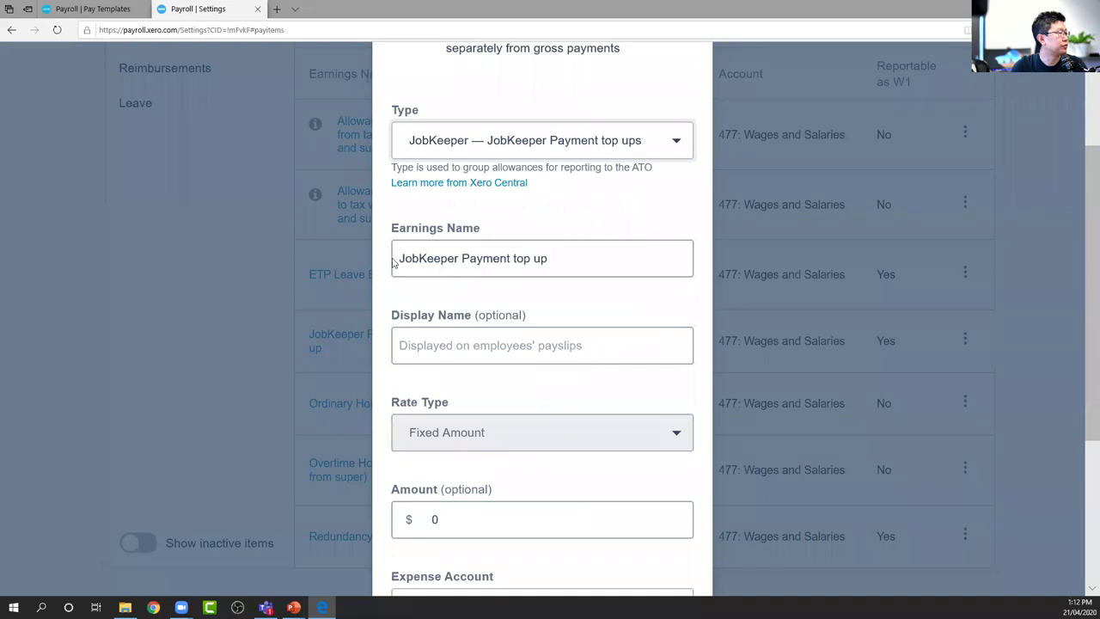
pyautogui.scroll(-3, 521, 446)
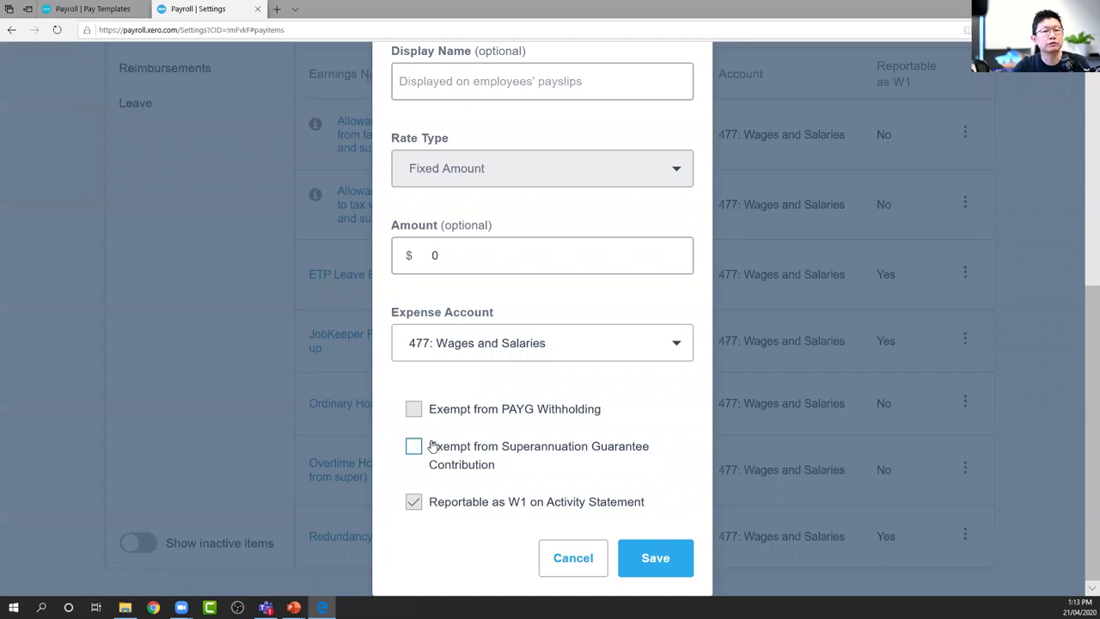
pyautogui.click(415, 447)
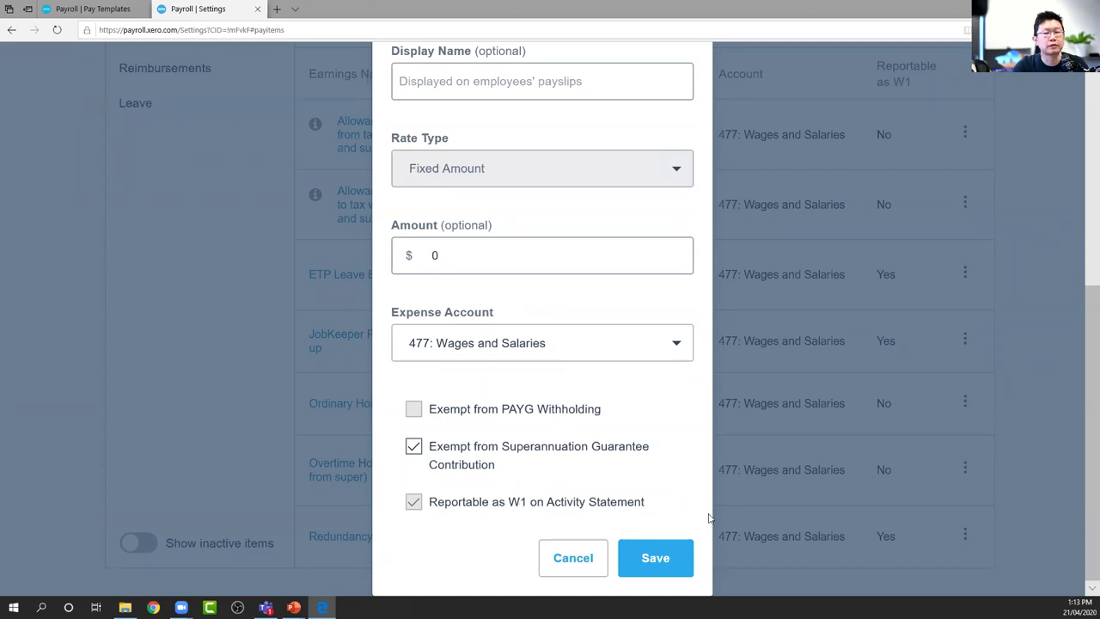
pyautogui.click(683, 558)
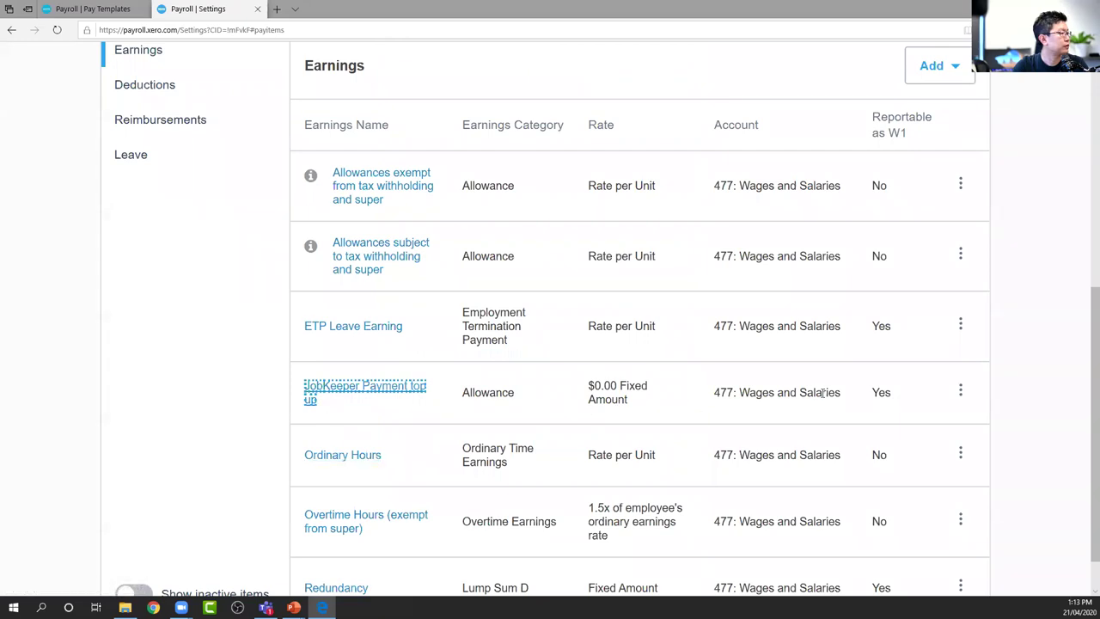
pyautogui.scroll(6, 454, 398)
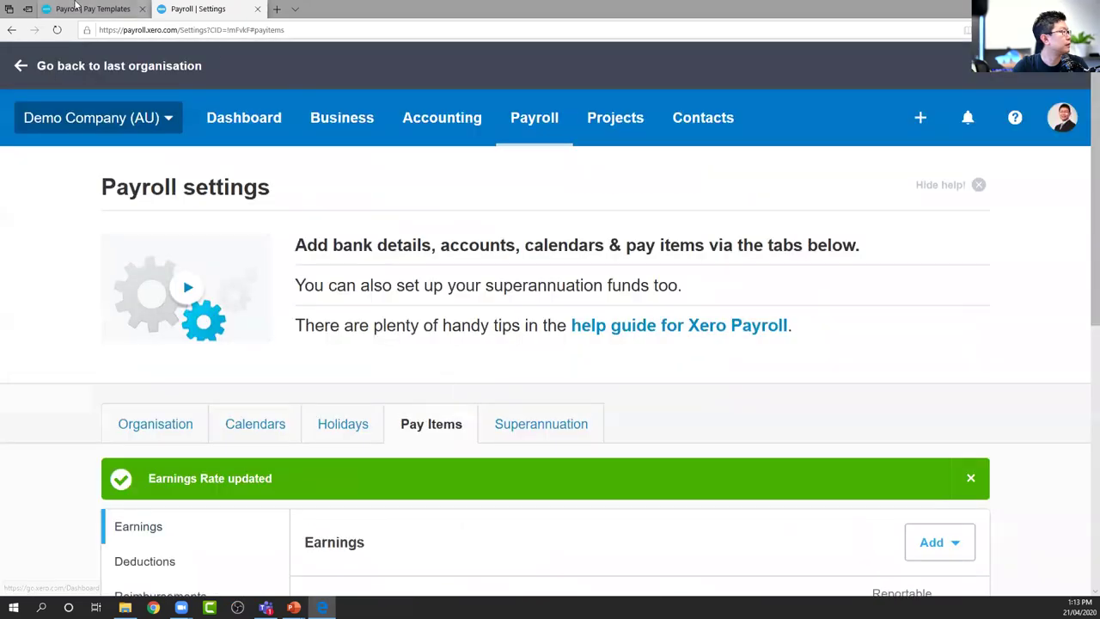
pyautogui.click(86, 9)
# Add an 'Allowances subject to tax withholding and super' earnings line to the pay template
pyautogui.click(435, 499)
pyautogui.scroll(-5, 395, 432)
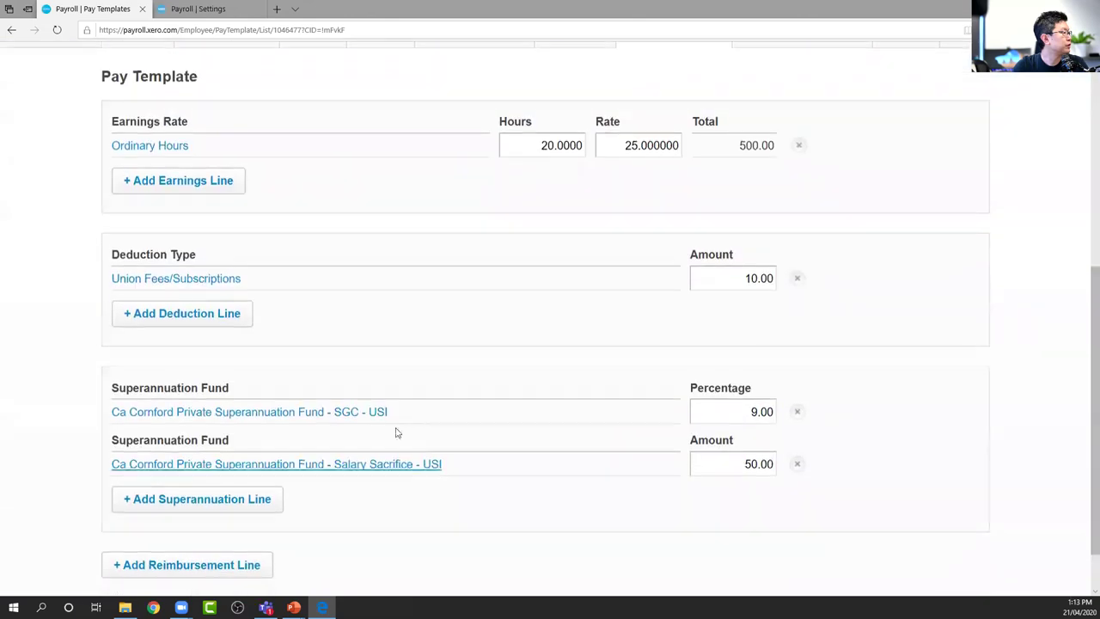
pyautogui.click(207, 184)
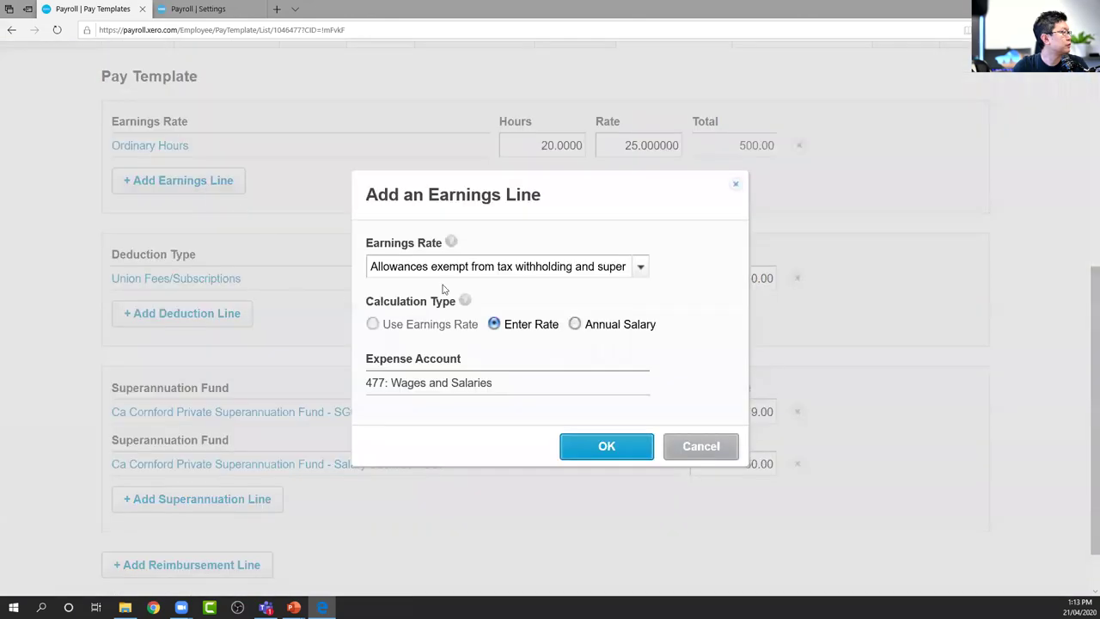
pyautogui.click(639, 272)
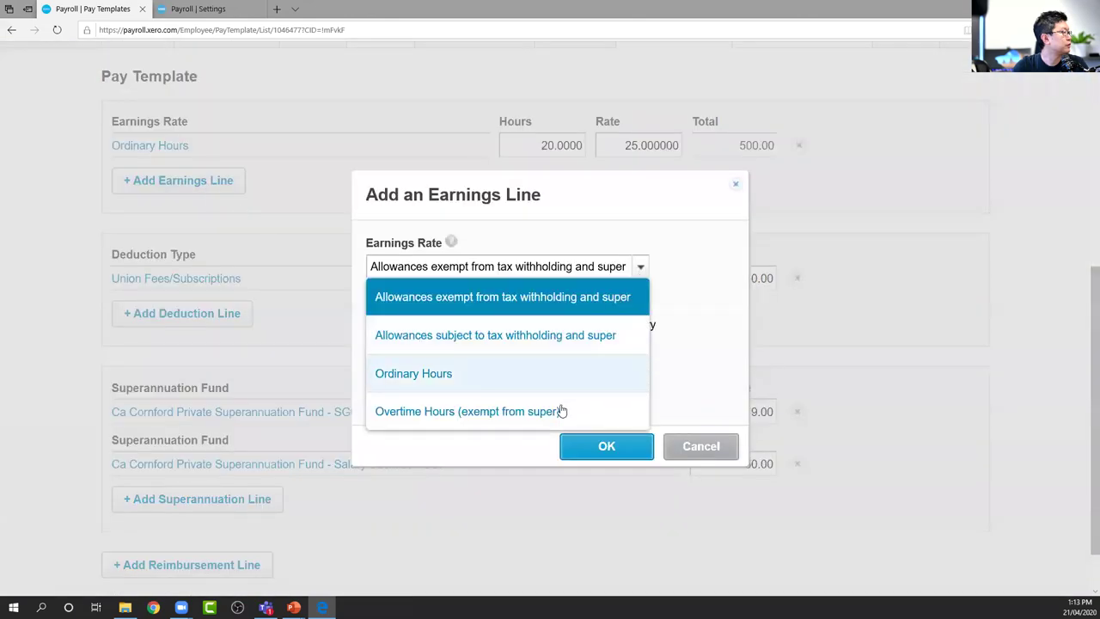
pyautogui.scroll(-1, 566, 403)
pyautogui.click(641, 206)
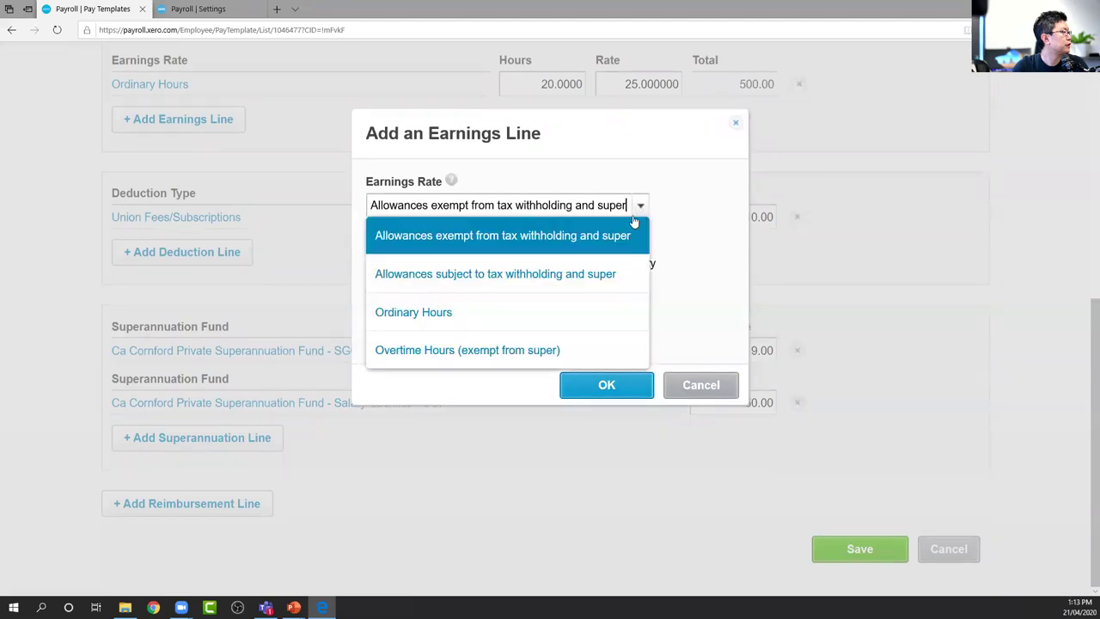
pyautogui.click(605, 281)
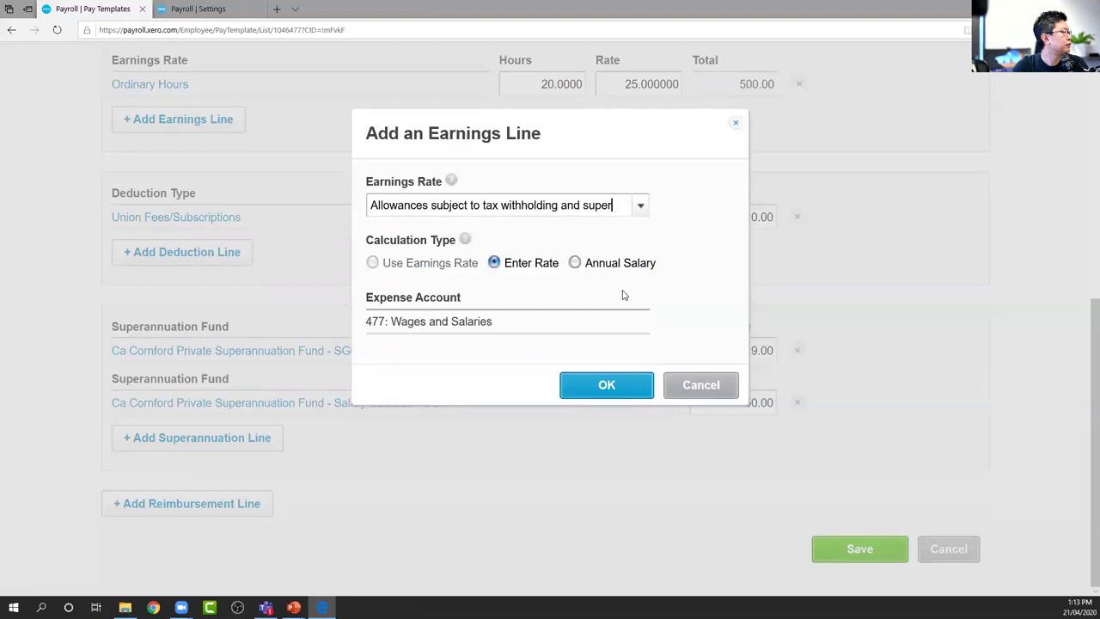
pyautogui.click(605, 385)
# Enter fixed amount 1 and rate 1000 for the allowance, then save the pay template
pyautogui.scroll(3, 529, 327)
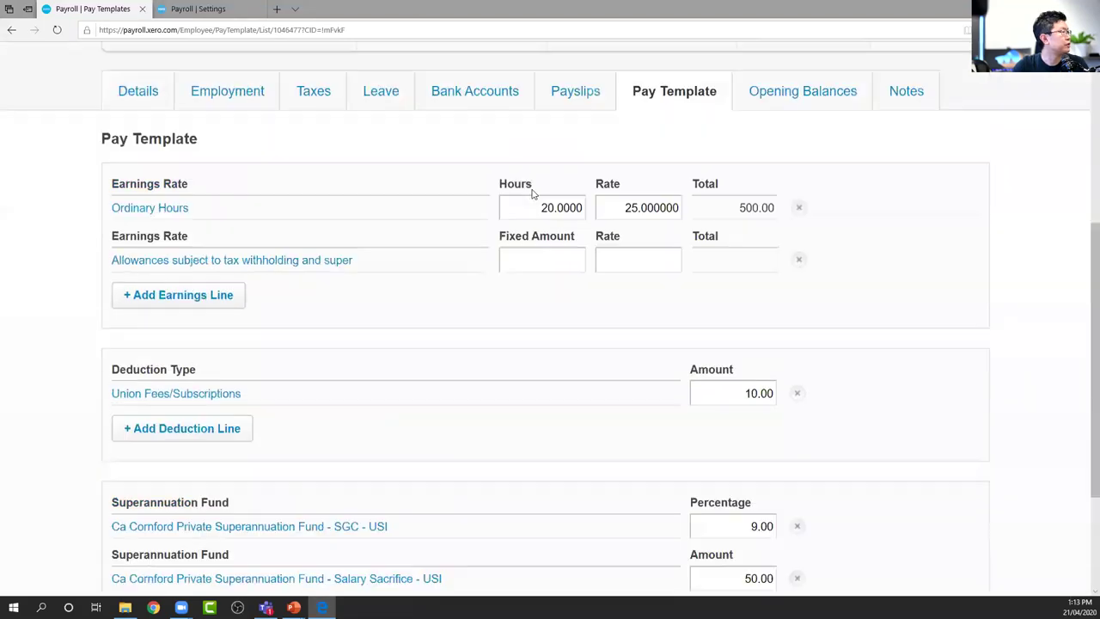
pyautogui.click(576, 386)
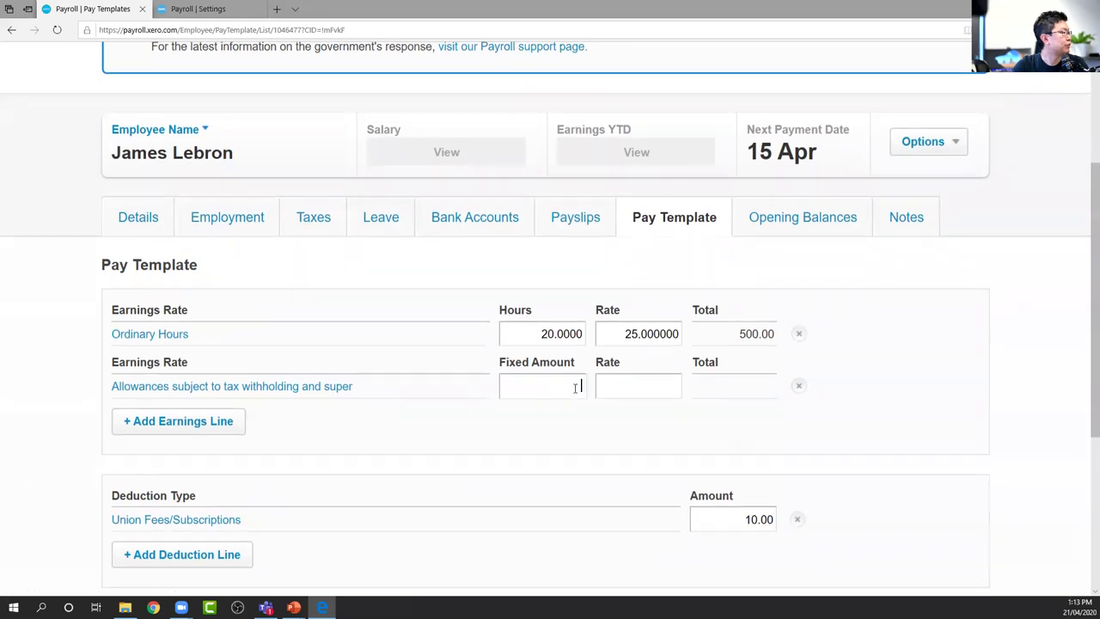
pyautogui.click(677, 395)
pyautogui.write('1')
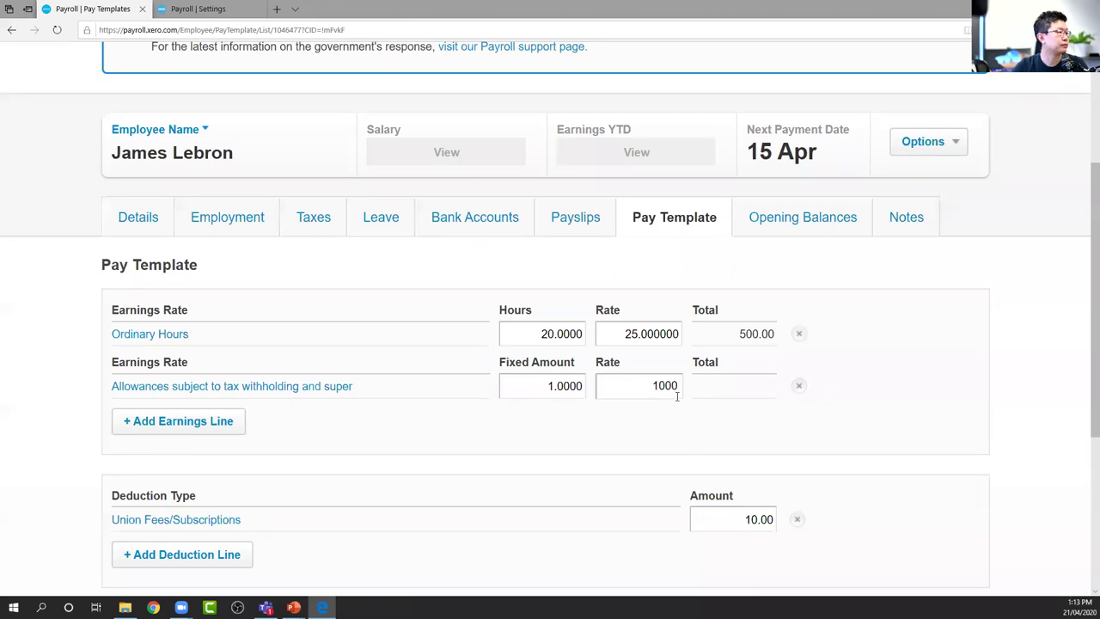
pyautogui.click(759, 458)
pyautogui.scroll(-2, 773, 412)
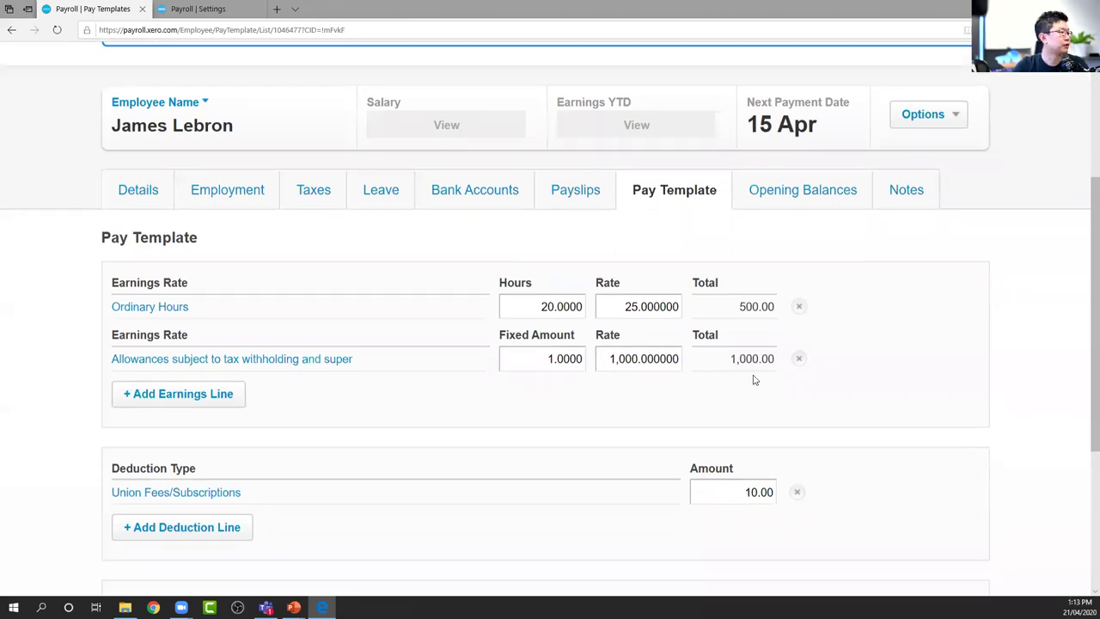
pyautogui.scroll(-1, 806, 496)
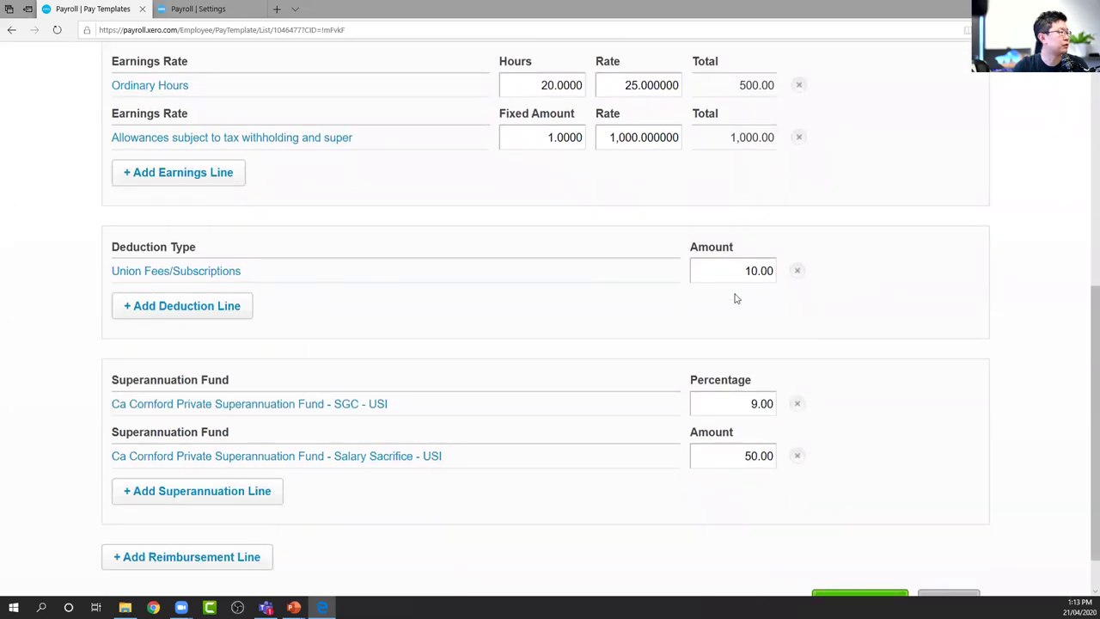
pyautogui.scroll(-1, 803, 439)
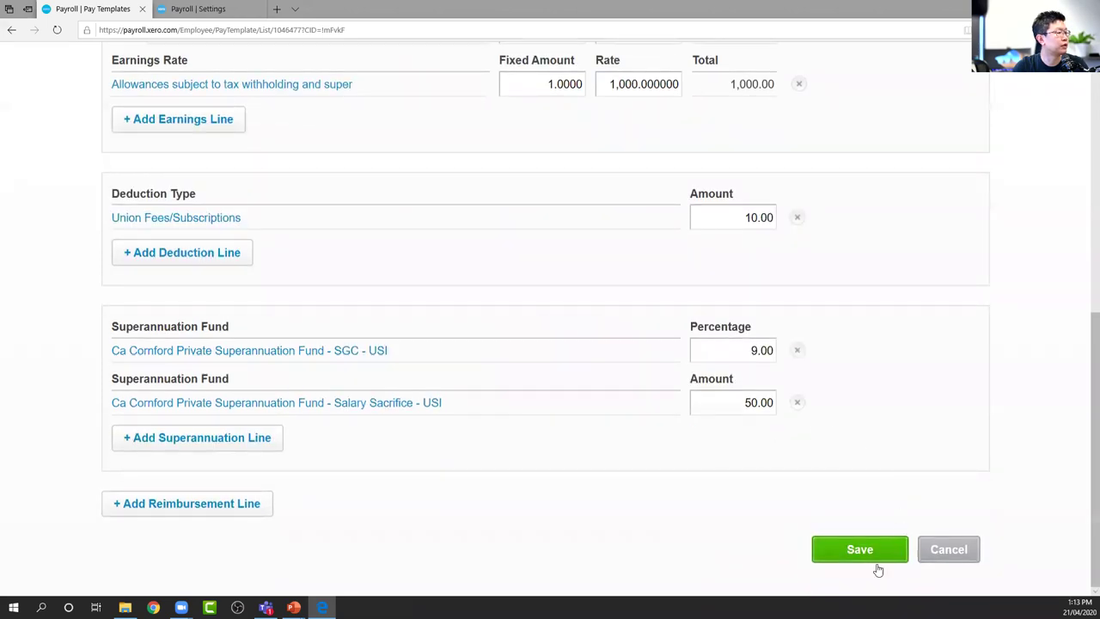
pyautogui.click(863, 543)
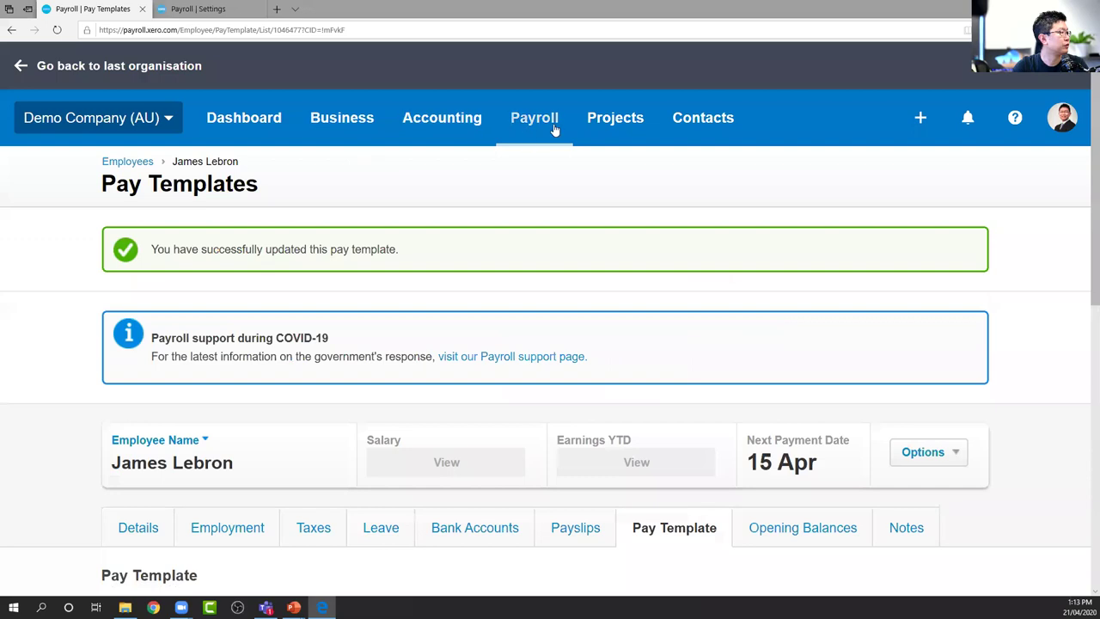
# Open the Fortnightly draft pay run ending 14 Apr 2020 and its first employee's payslip
pyautogui.click(533, 118)
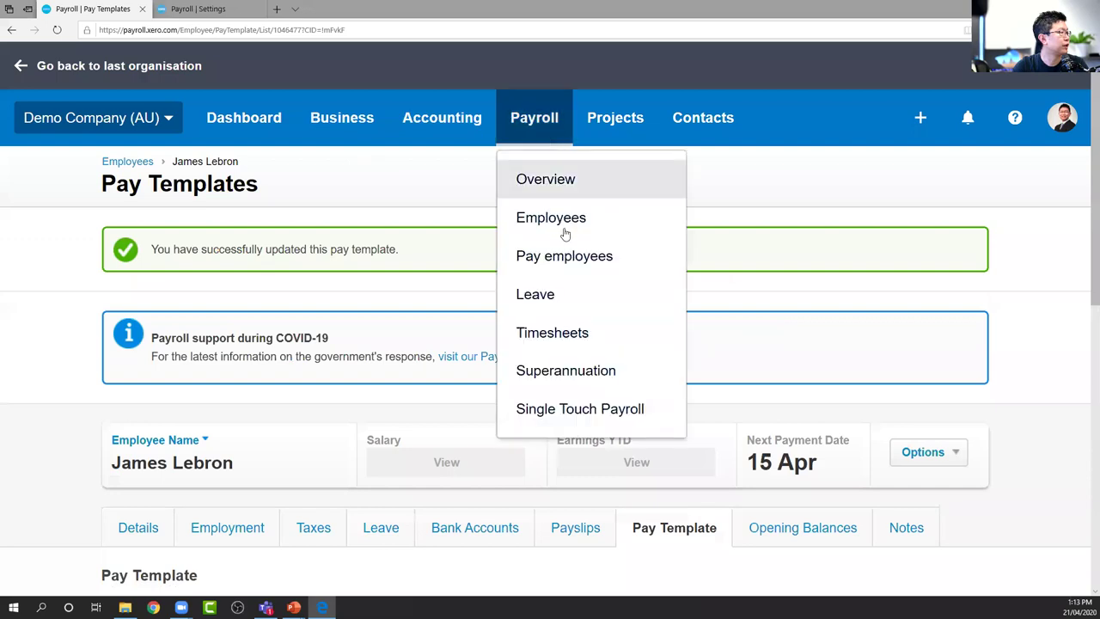
pyautogui.click(573, 260)
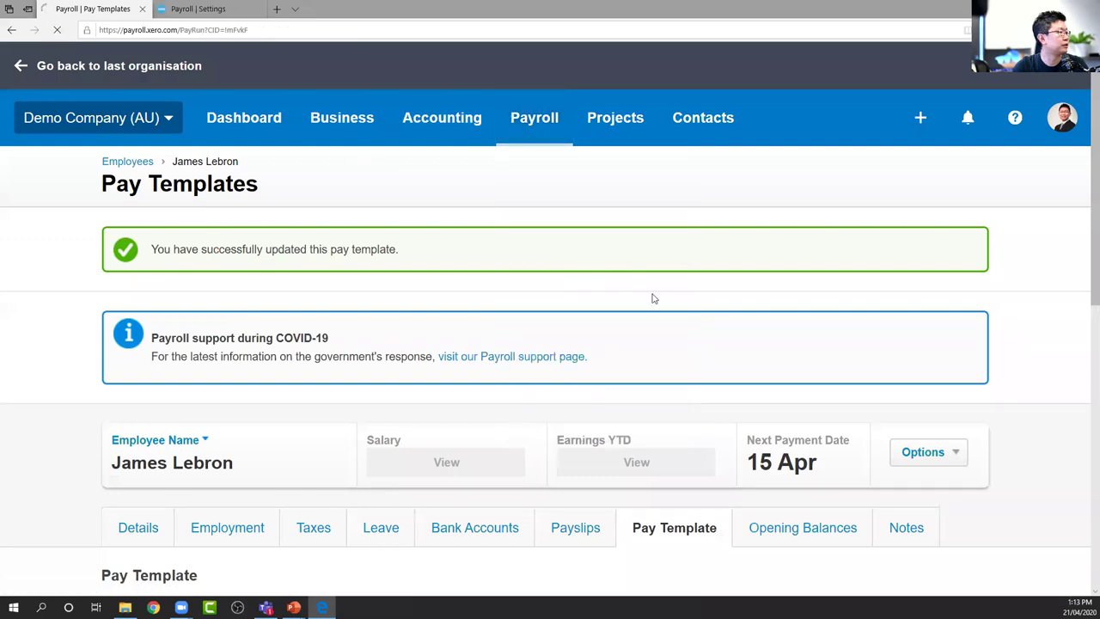
pyautogui.scroll(-4, 678, 331)
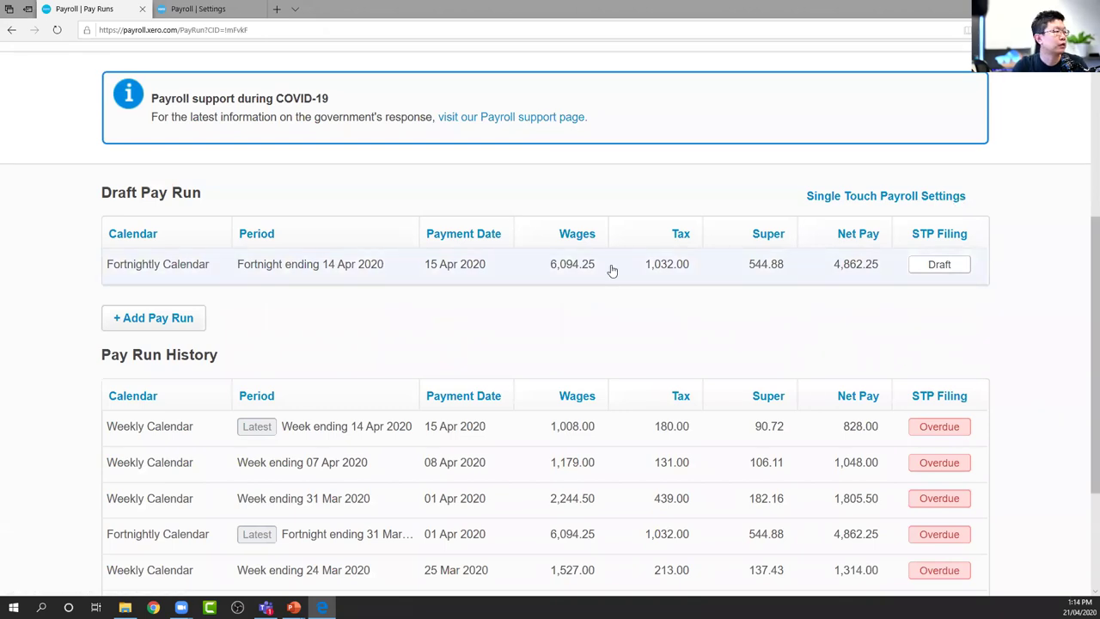
pyautogui.click(362, 263)
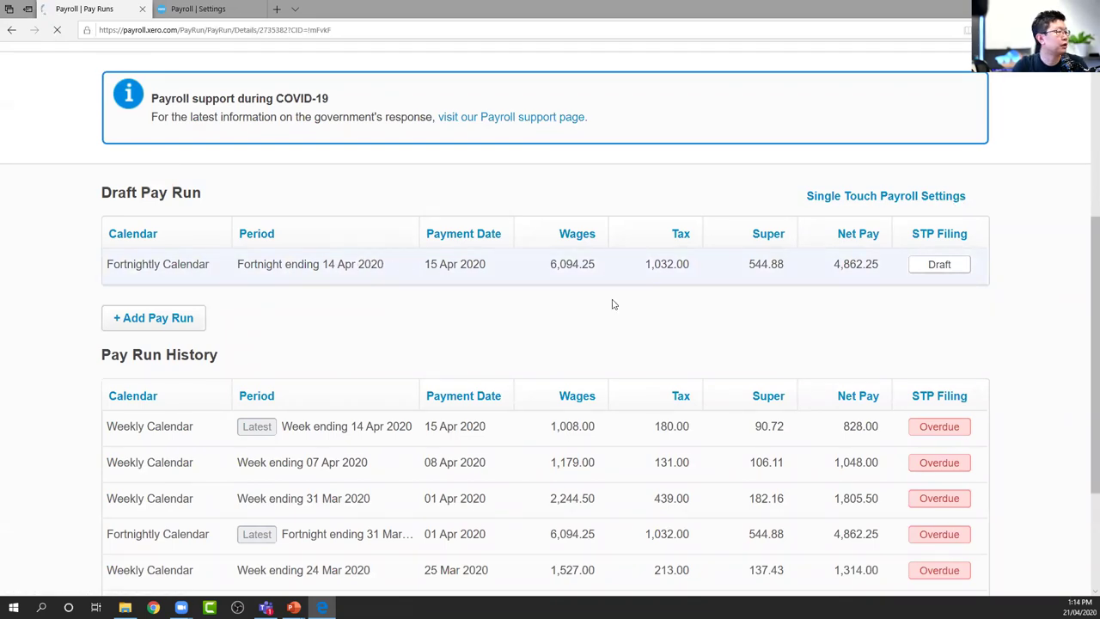
pyautogui.scroll(-3, 513, 238)
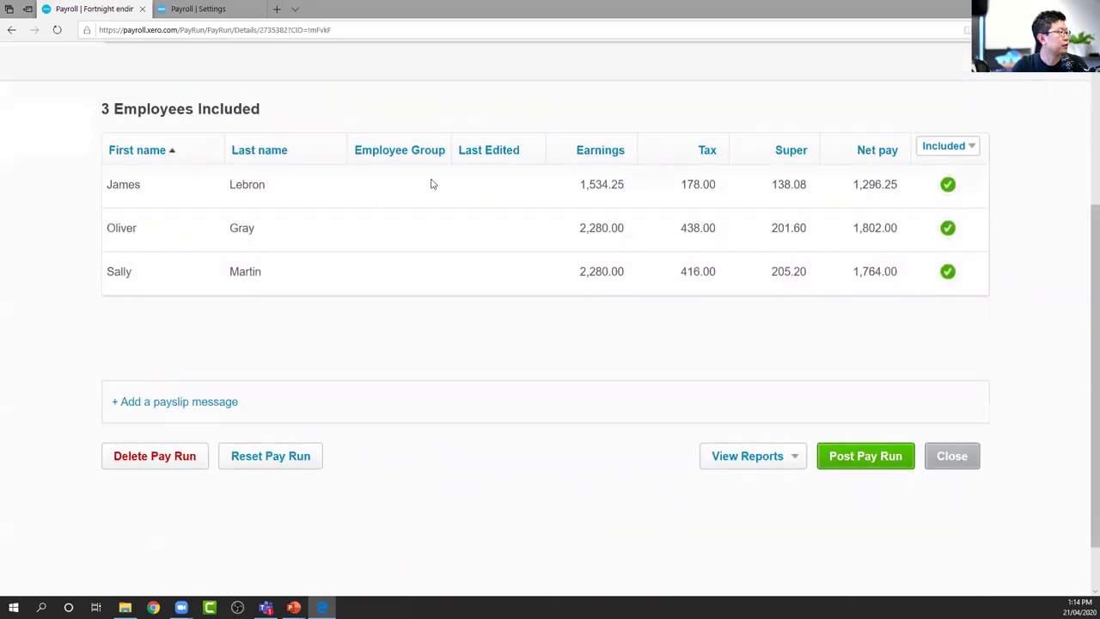
pyautogui.click(394, 199)
# Add a JobKeeper Payment top up earnings line to the payslip
pyautogui.scroll(-4, 814, 411)
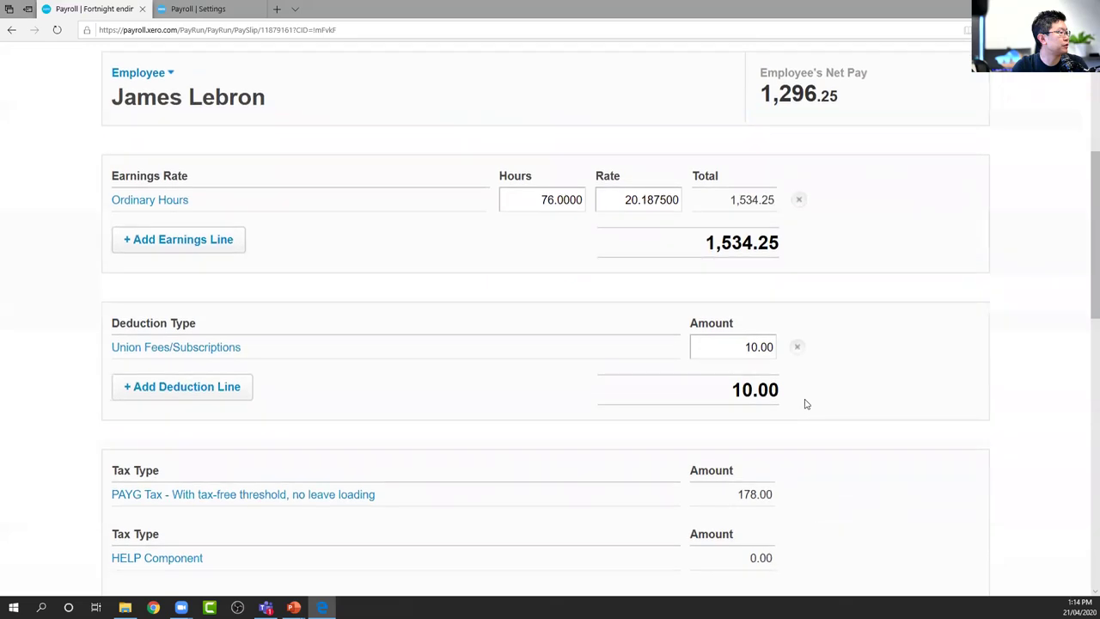
pyautogui.click(225, 244)
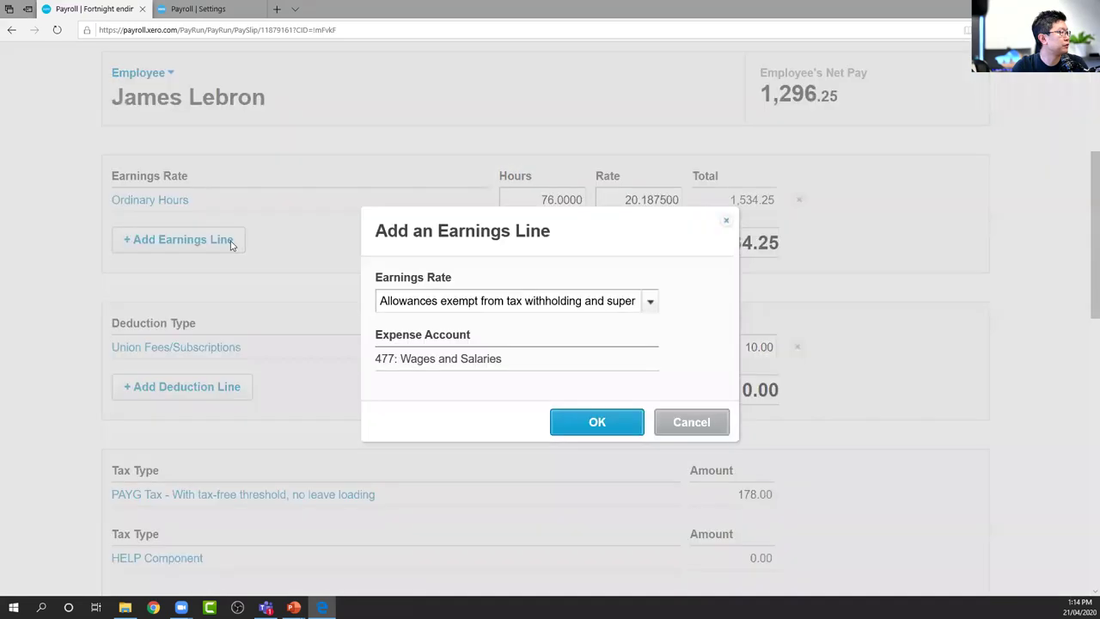
pyautogui.click(644, 303)
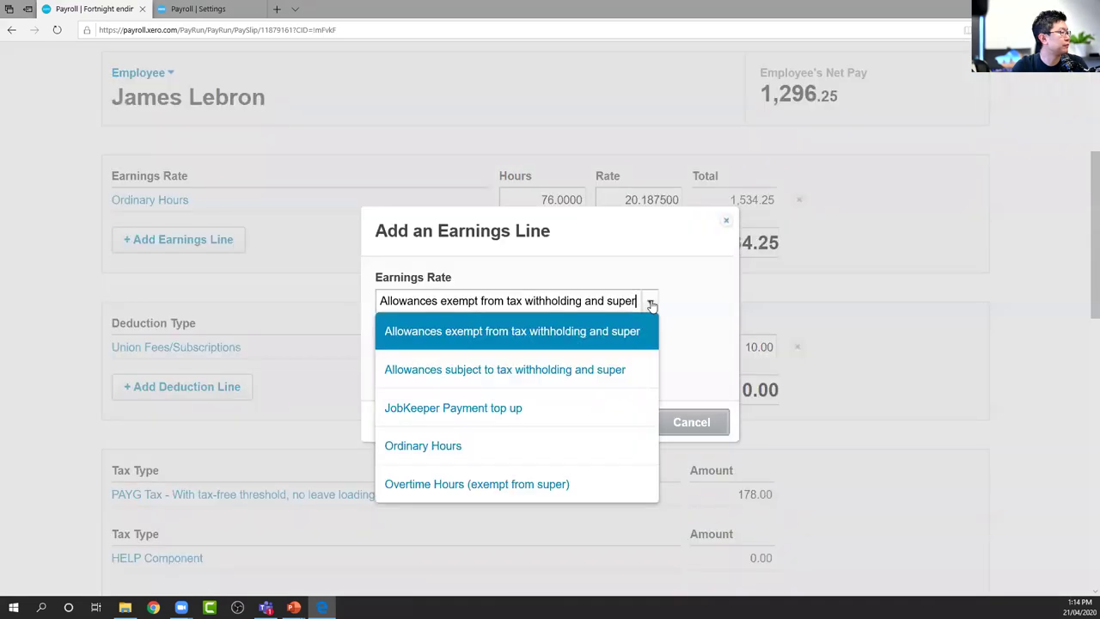
pyautogui.click(542, 416)
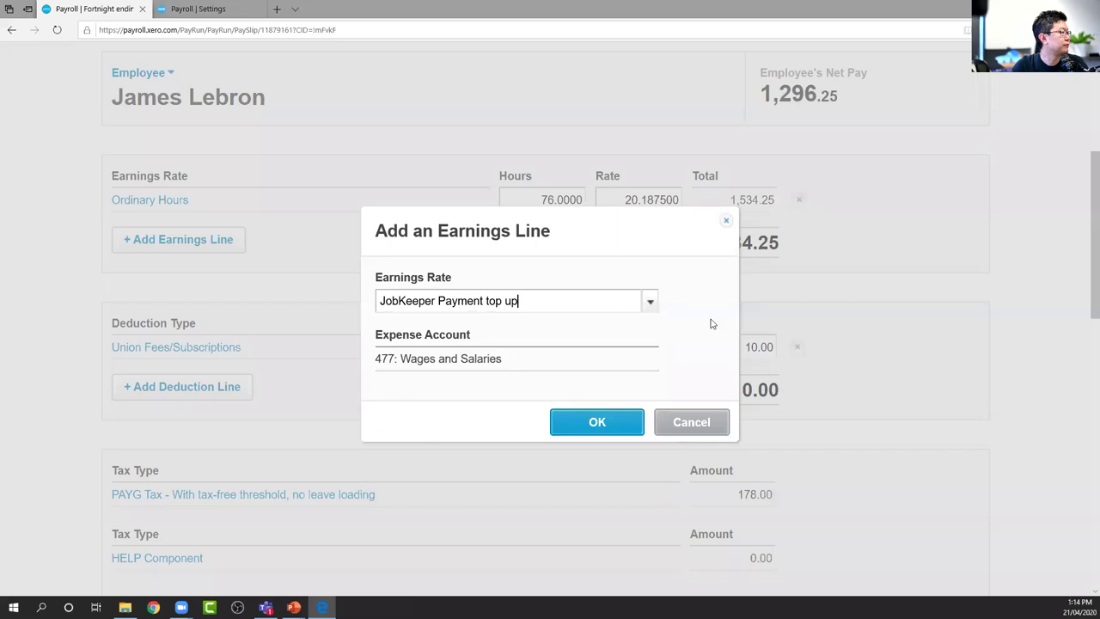
pyautogui.click(653, 302)
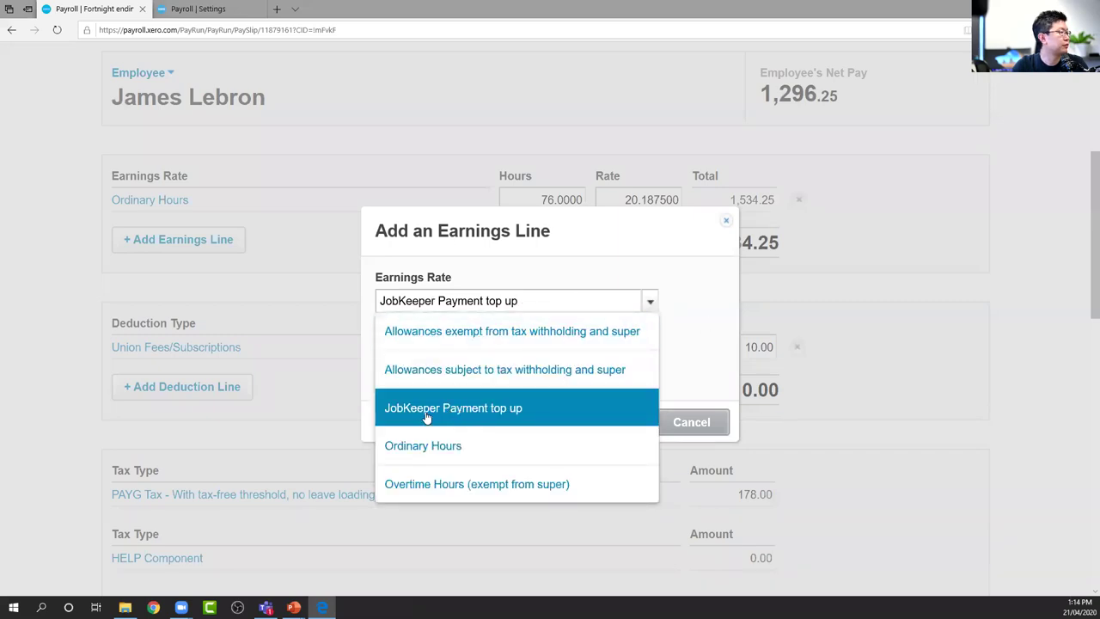
pyautogui.click(660, 388)
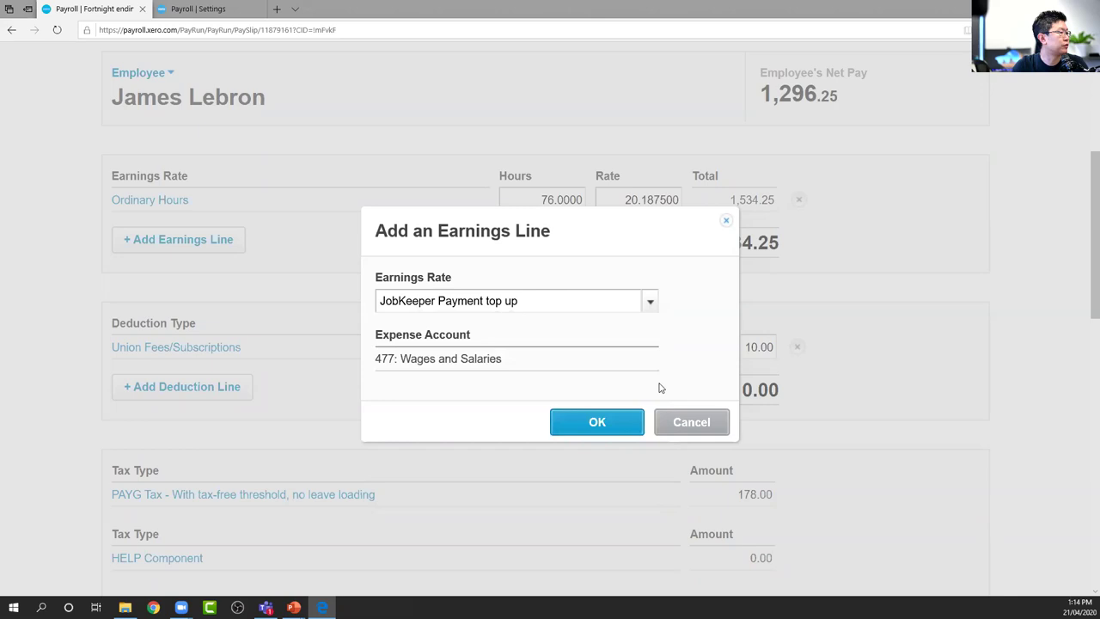
pyautogui.click(603, 421)
# Set ordinary hours to 10 and the JobKeeper top-up amount to 1,300.00
pyautogui.click(534, 204)
pyautogui.write('10')
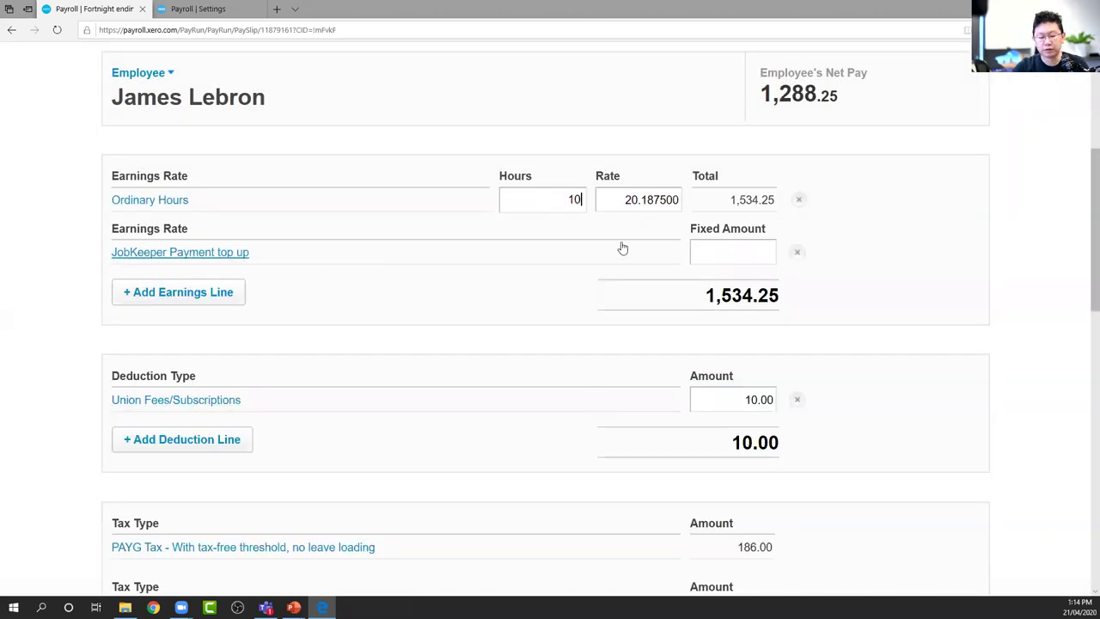
pyautogui.click(560, 318)
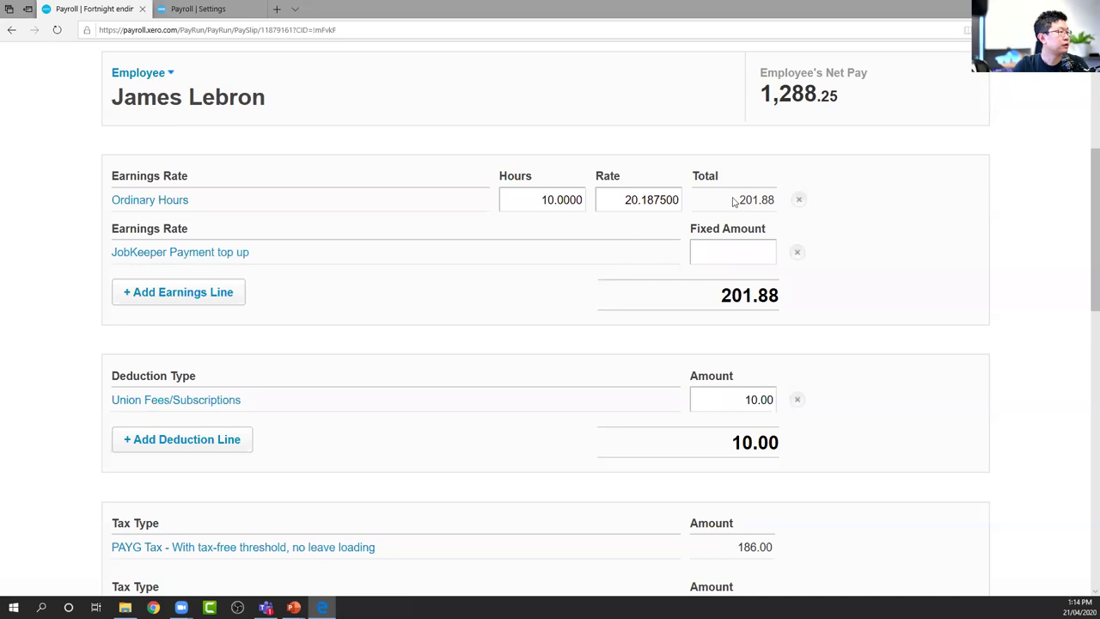
pyautogui.click(746, 247)
pyautogui.write('1500-201.88')
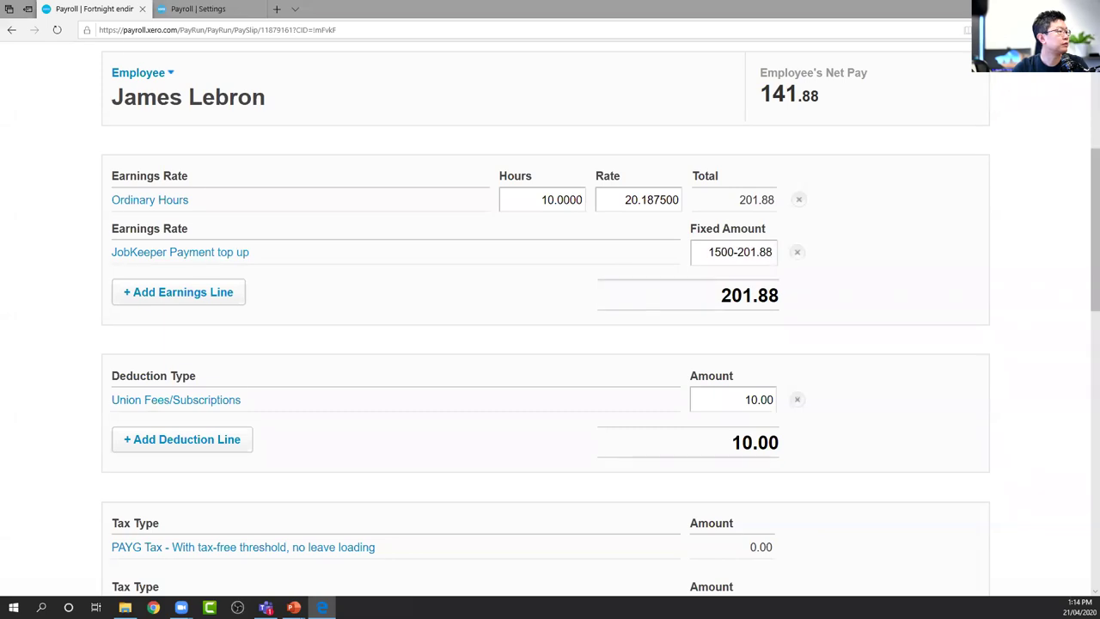
pyautogui.click(815, 296)
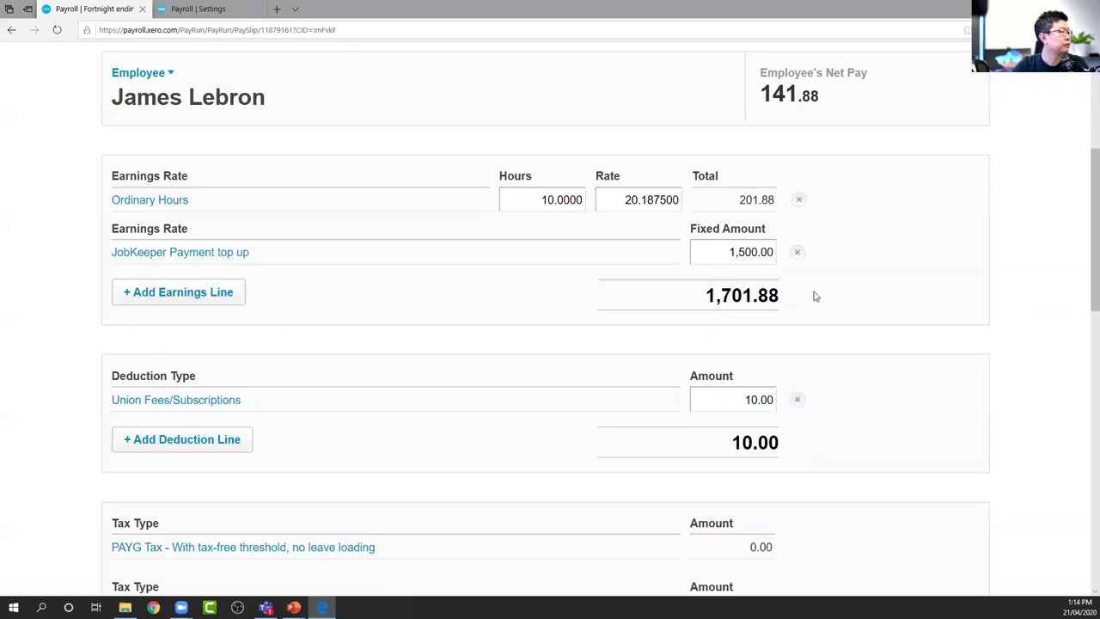
pyautogui.click(720, 256)
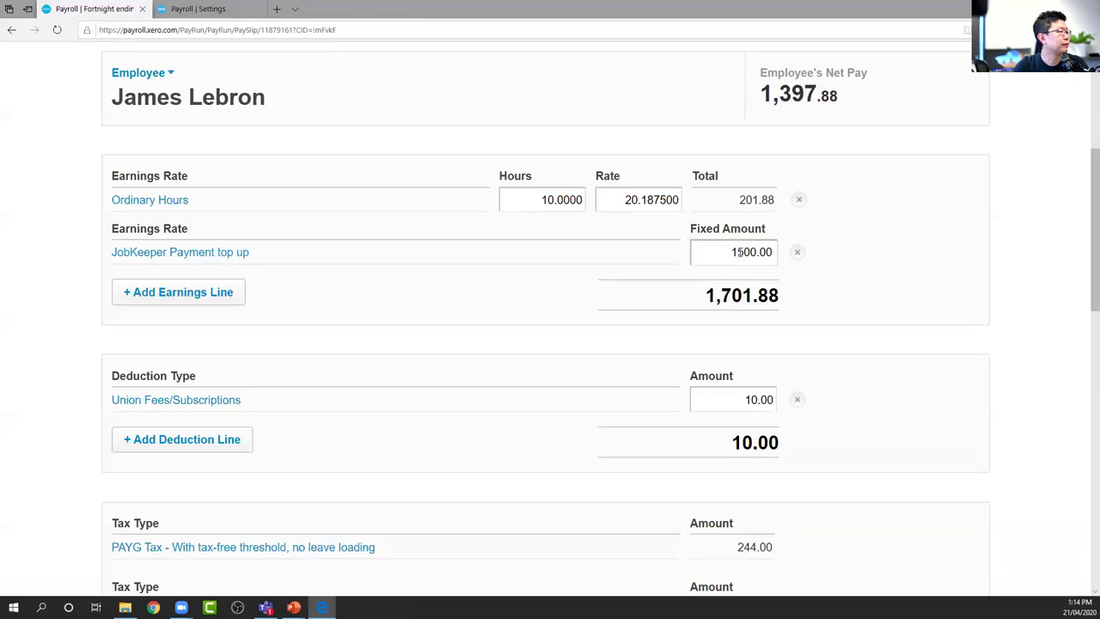
pyautogui.write('1,300')
pyautogui.click(853, 285)
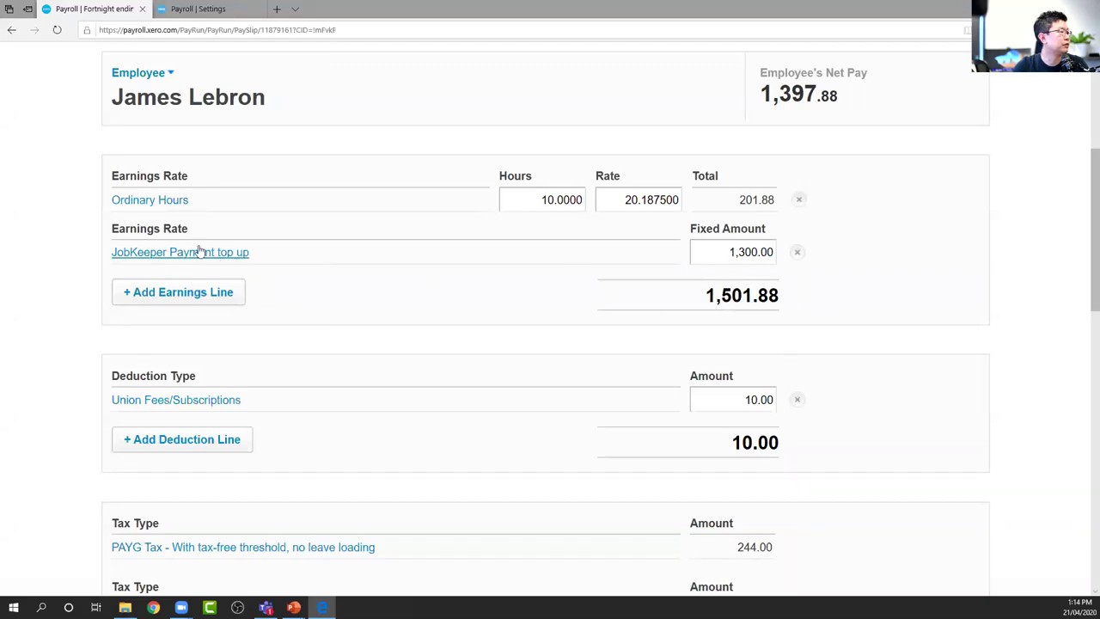
# Check the 9.00 super percentage and the 1,501.88 earnings total
pyautogui.scroll(-3, 607, 405)
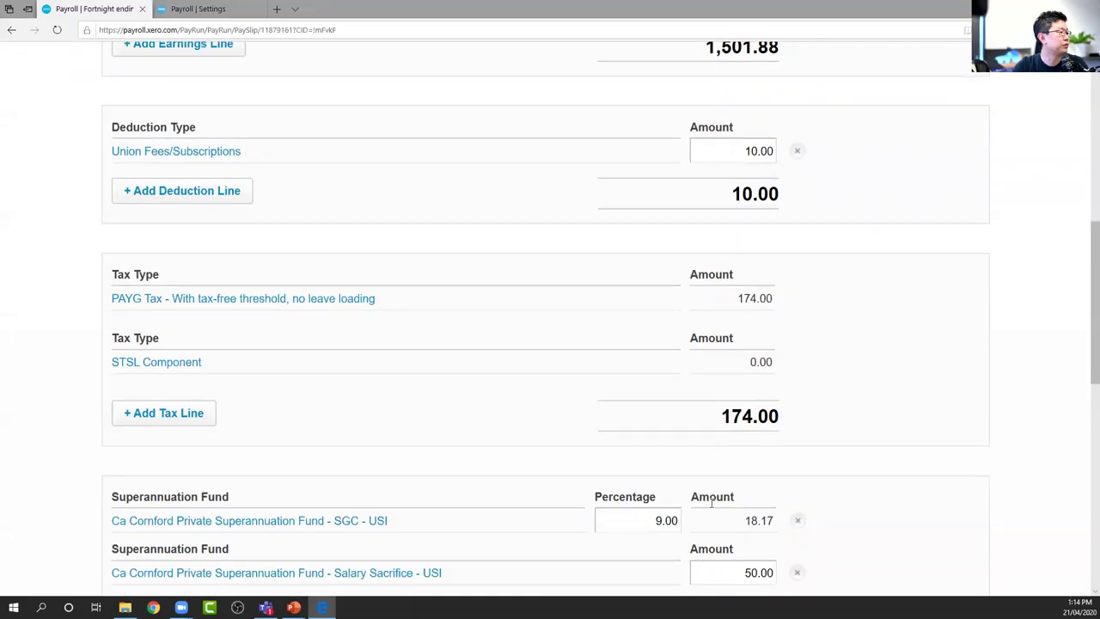
pyautogui.scroll(-2, 712, 504)
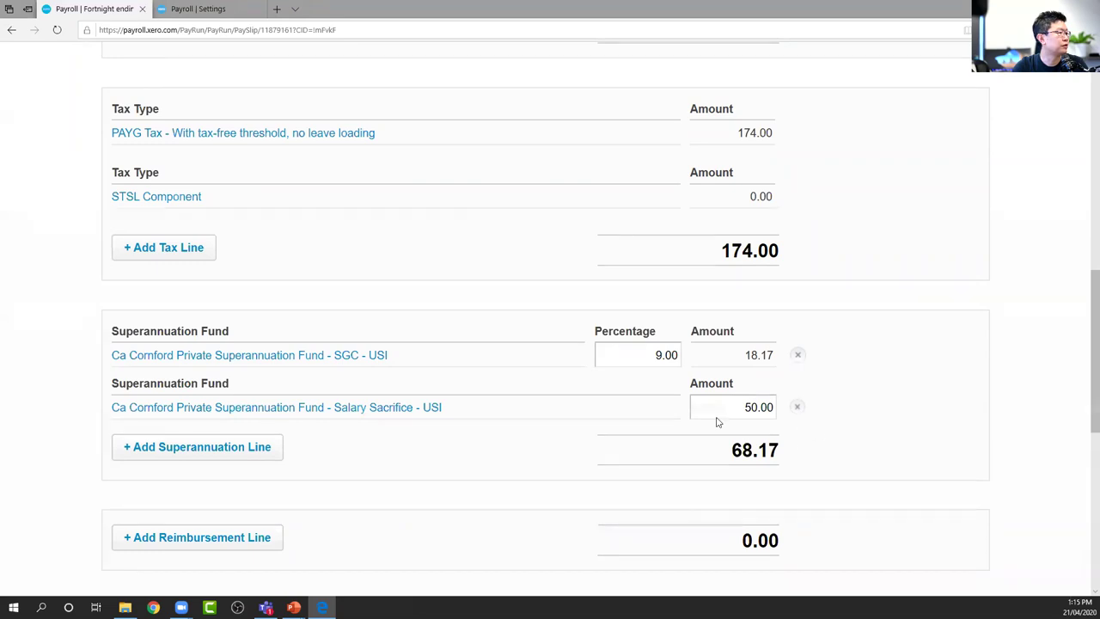
pyautogui.click(668, 355)
pyautogui.click(665, 364)
pyautogui.scroll(5, 980, 407)
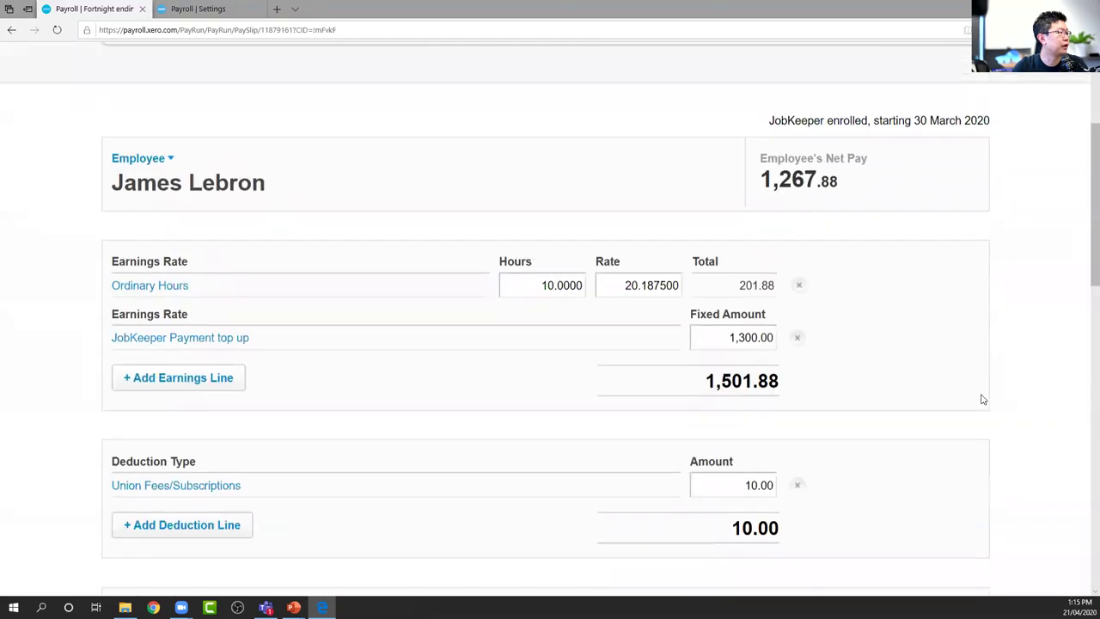
pyautogui.moveTo(694, 385); pyautogui.dragTo(862, 402)
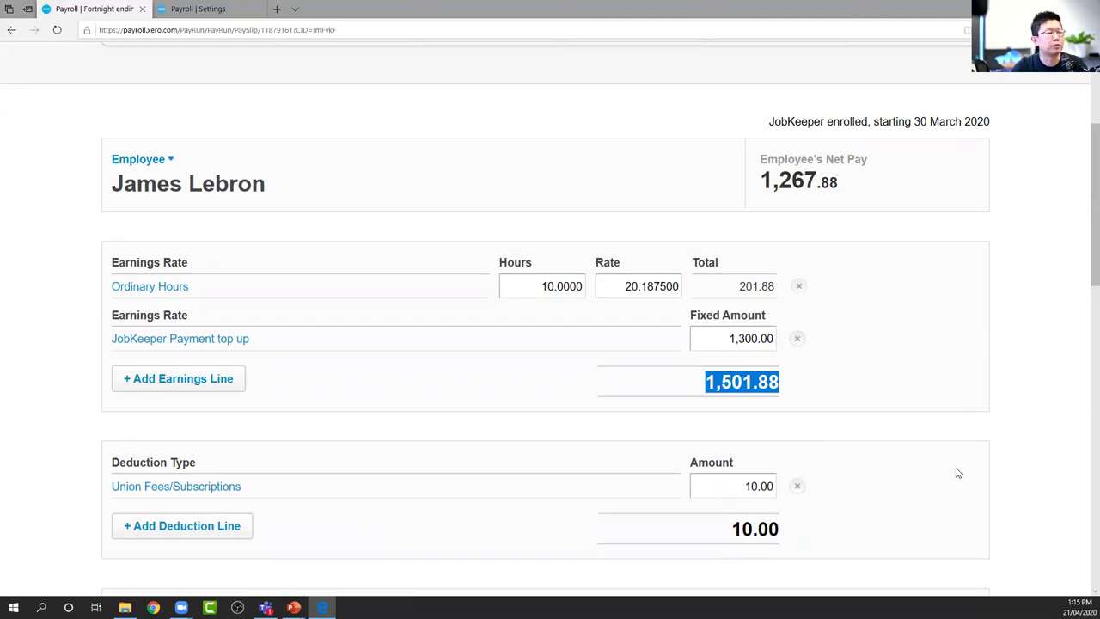
pyautogui.scroll(-10, 941, 471)
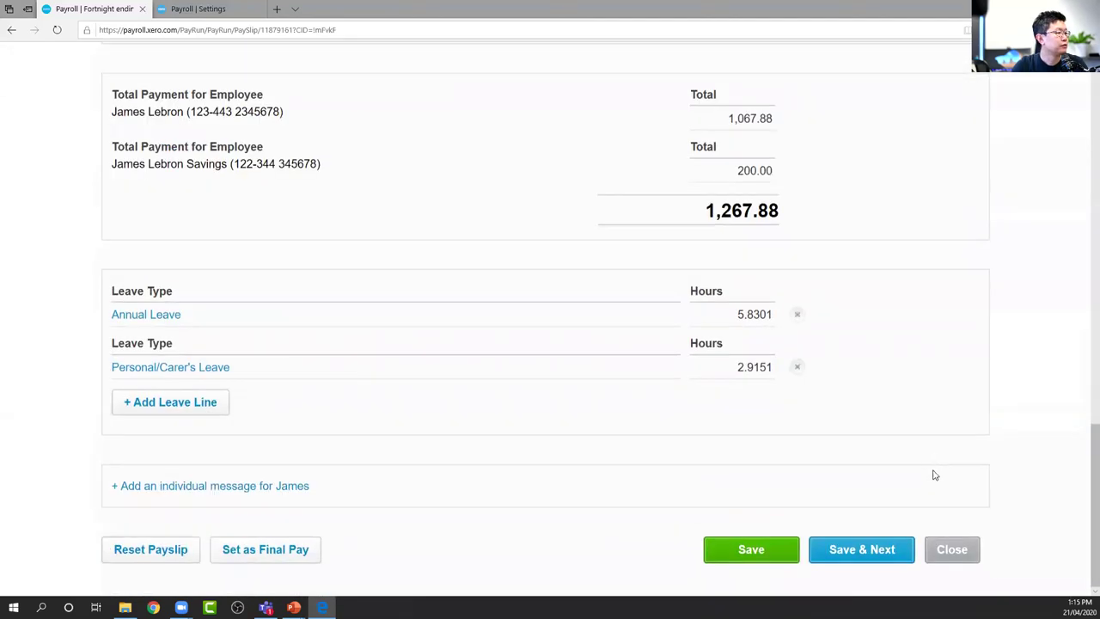
# Close the payslip and open the posted weekly pay run for week ending 14 Apr 2020
pyautogui.click(954, 556)
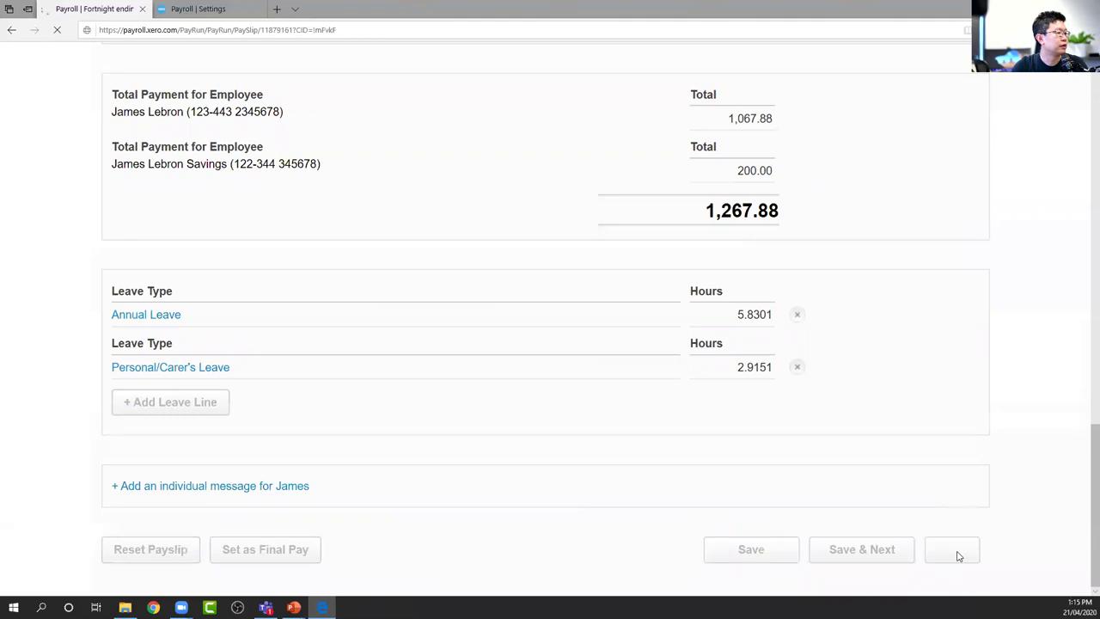
pyautogui.scroll(-4, 758, 465)
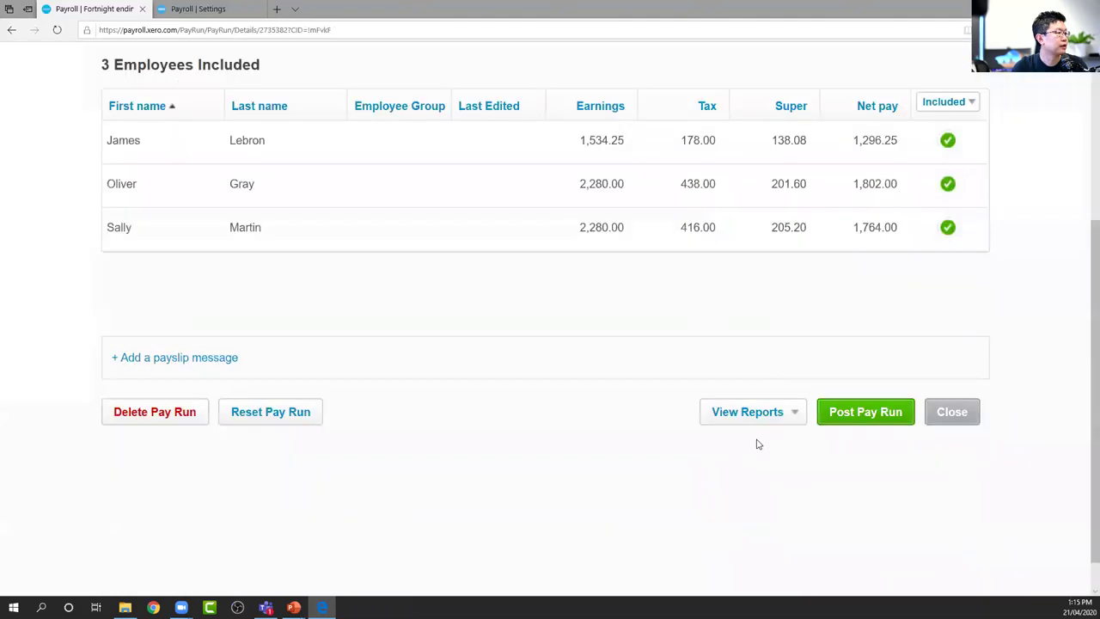
pyautogui.scroll(4, 757, 430)
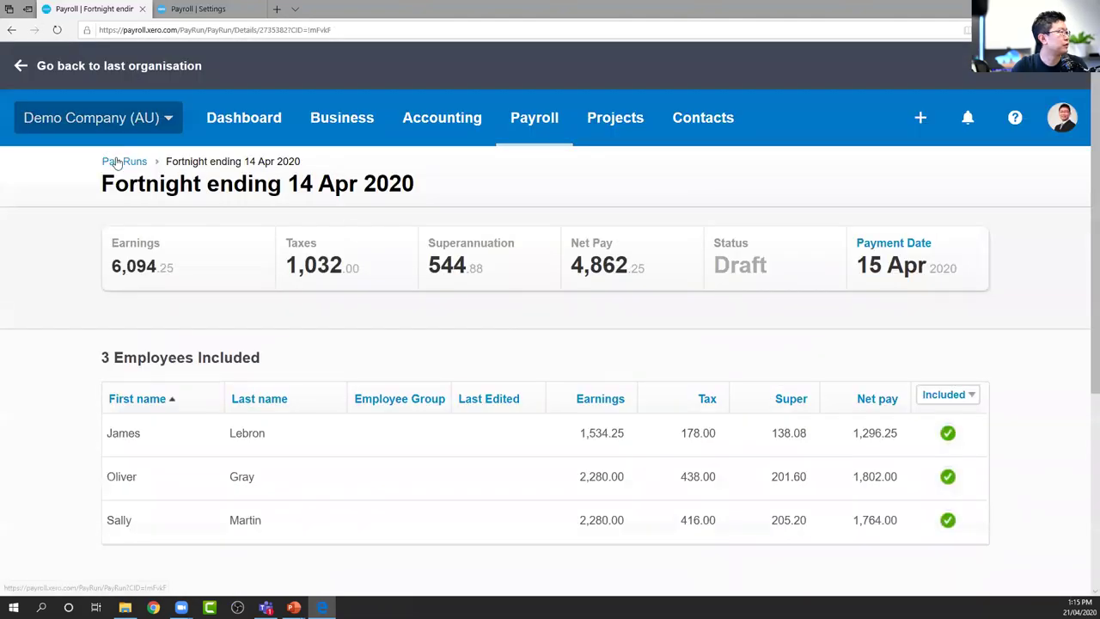
pyautogui.click(124, 162)
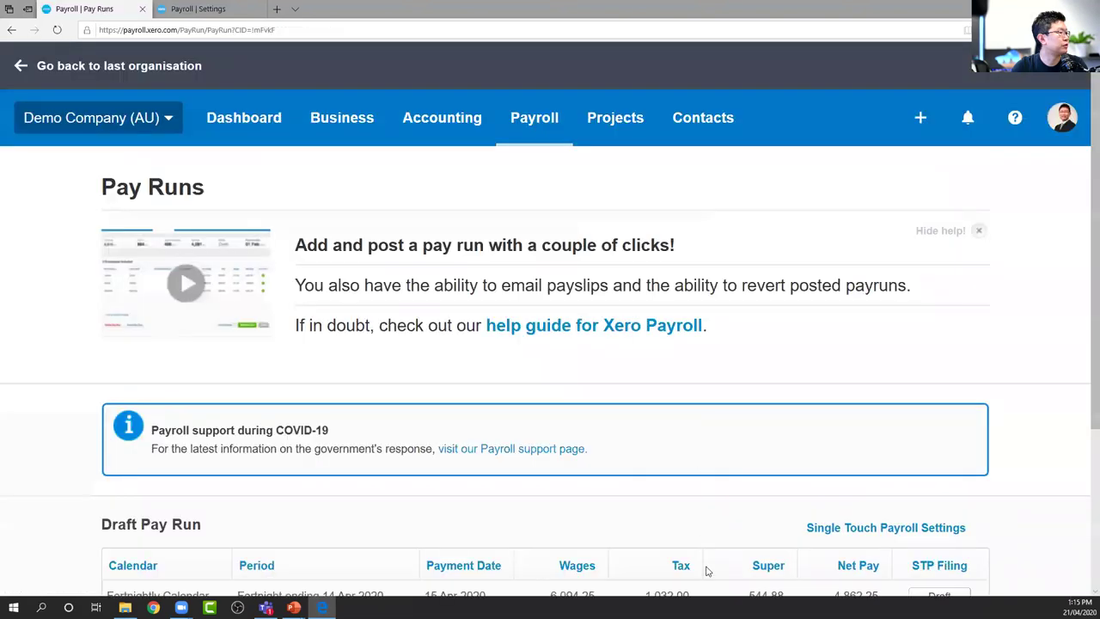
pyautogui.scroll(-4, 709, 550)
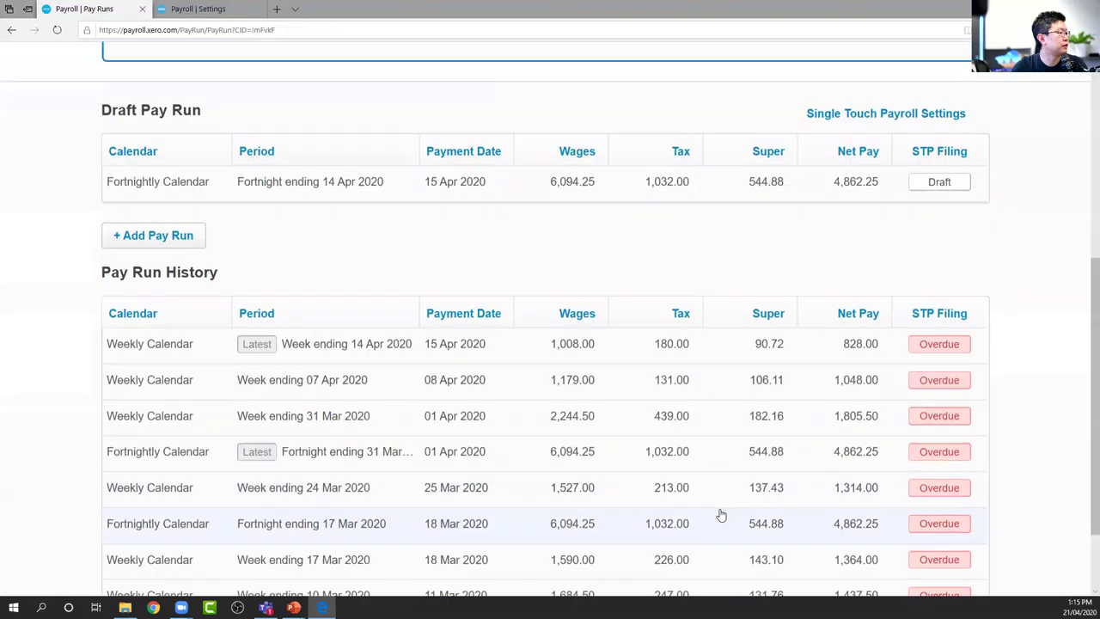
pyautogui.click(850, 342)
pyautogui.scroll(-2, 891, 501)
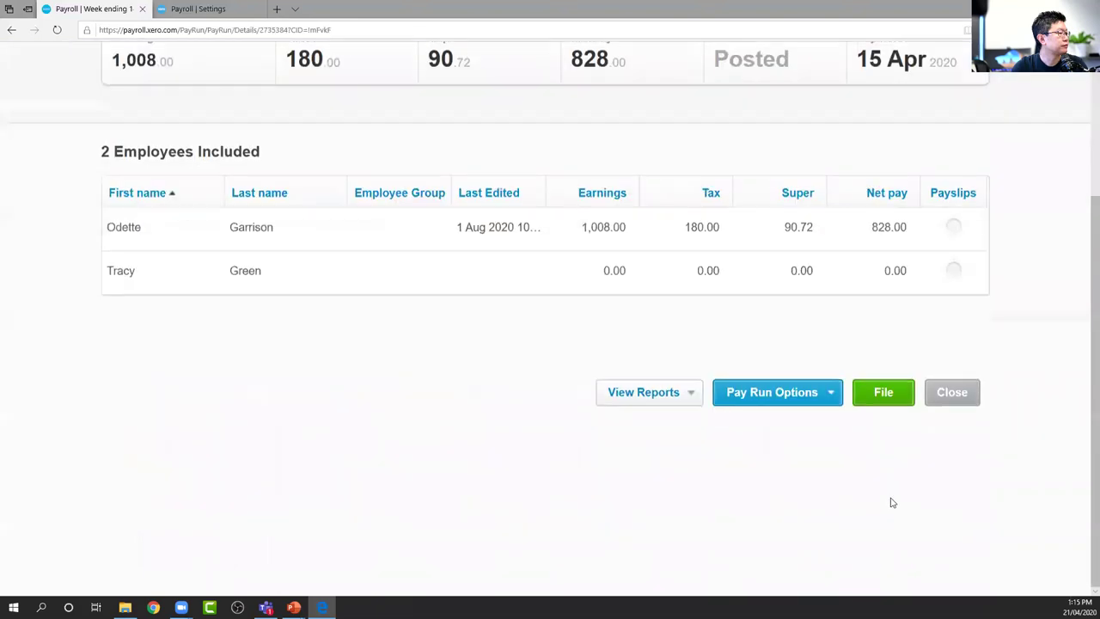
# Accept the authorisation declaration and submit the week ending 14 Apr 2020 pay run to the ATO
pyautogui.click(883, 393)
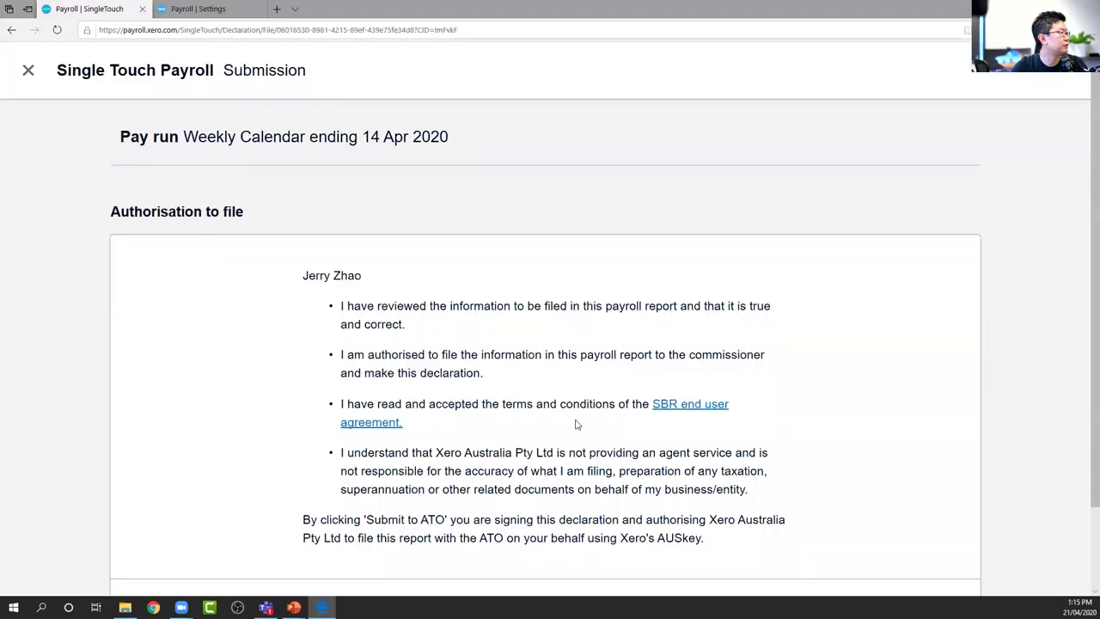
pyautogui.scroll(-1, 361, 469)
pyautogui.click(254, 522)
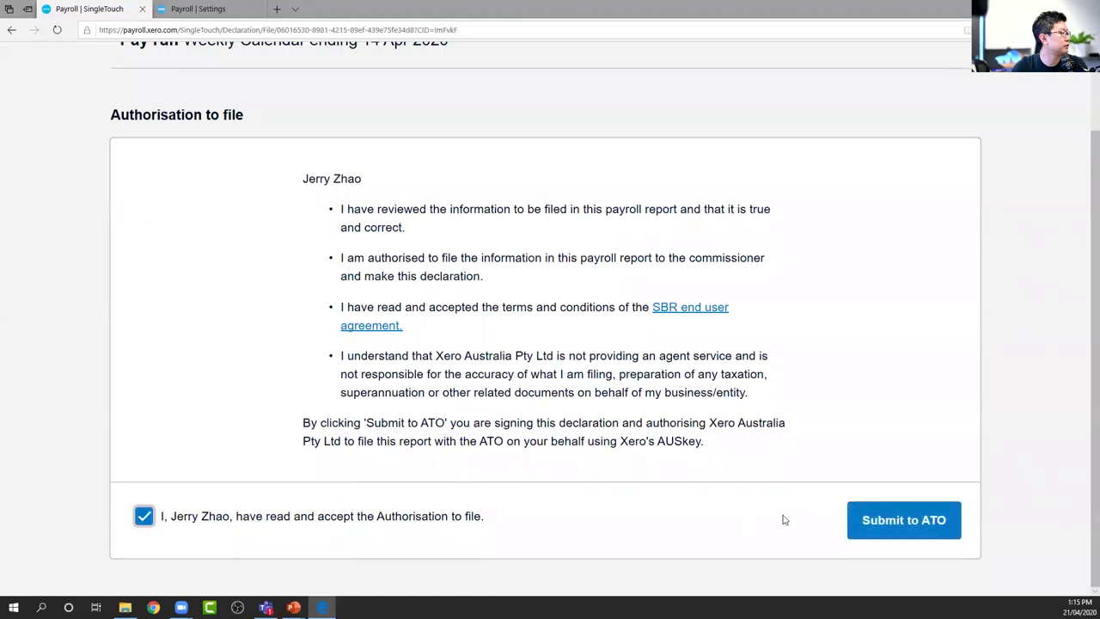
pyautogui.click(894, 519)
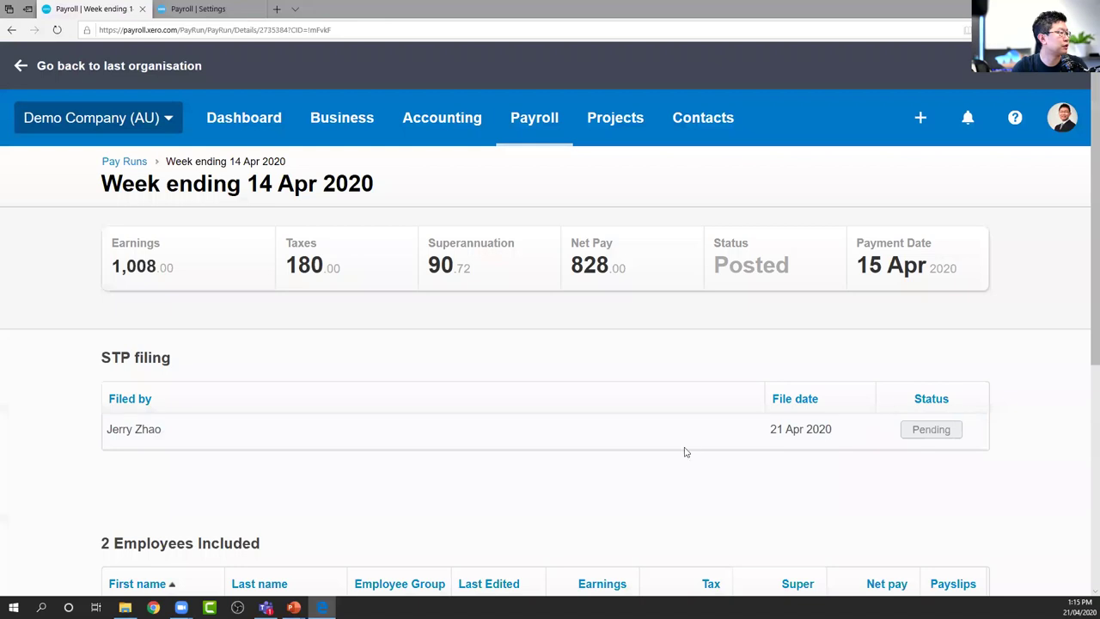
pyautogui.scroll(-3, 713, 432)
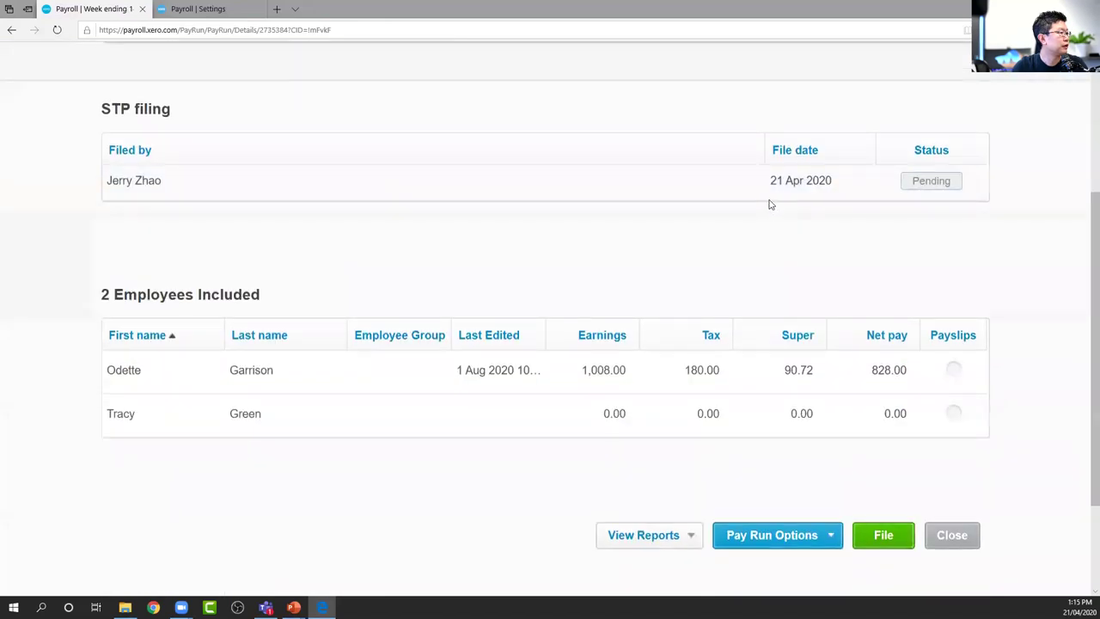
# Review the Pay Run Options and View Reports lists for the filed pay run
pyautogui.click(791, 534)
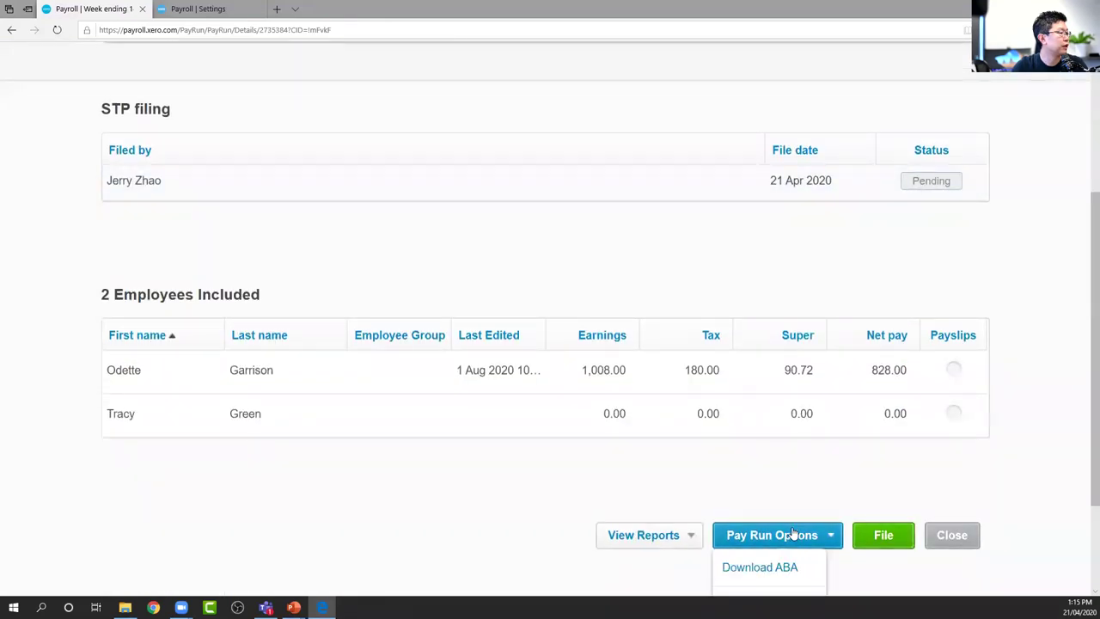
pyautogui.scroll(-2, 791, 526)
pyautogui.click(658, 396)
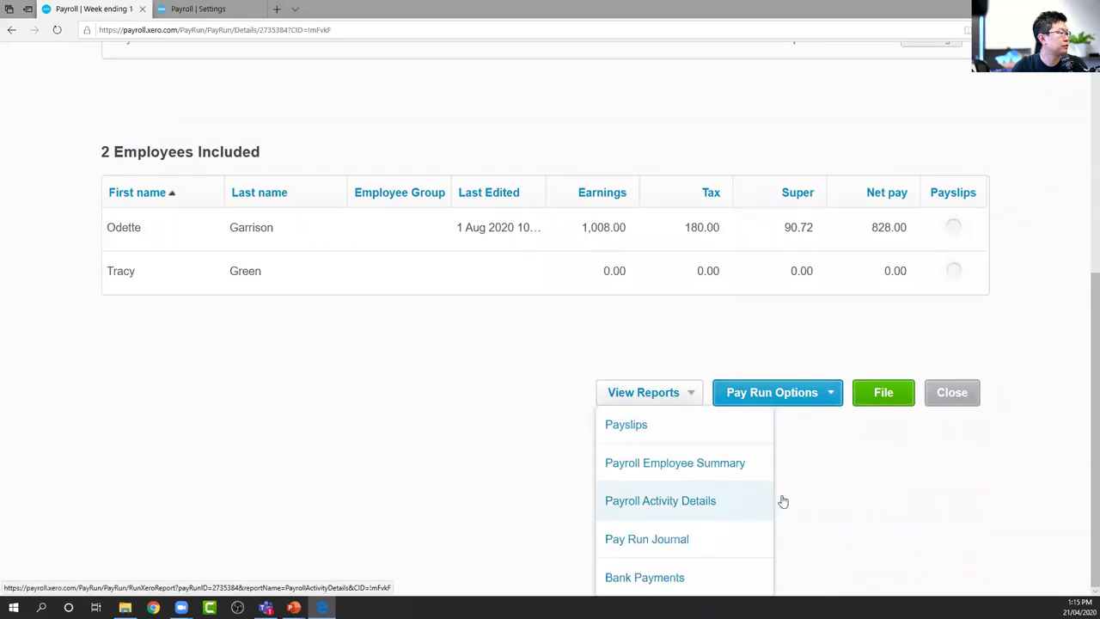
pyautogui.click(884, 496)
pyautogui.scroll(5, 859, 484)
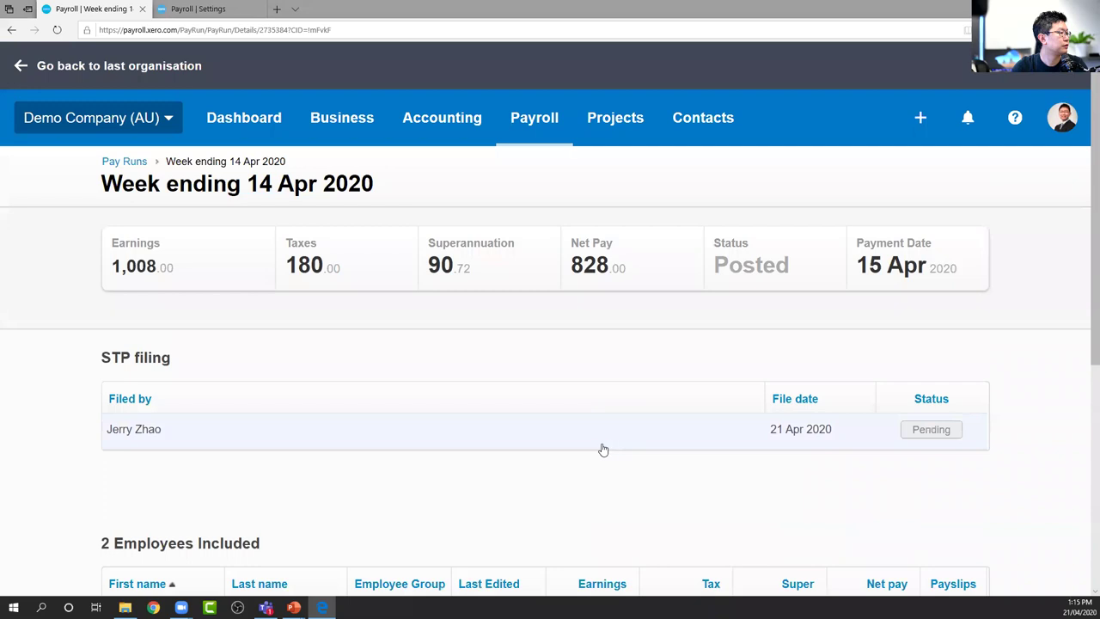
pyautogui.scroll(-4, 394, 436)
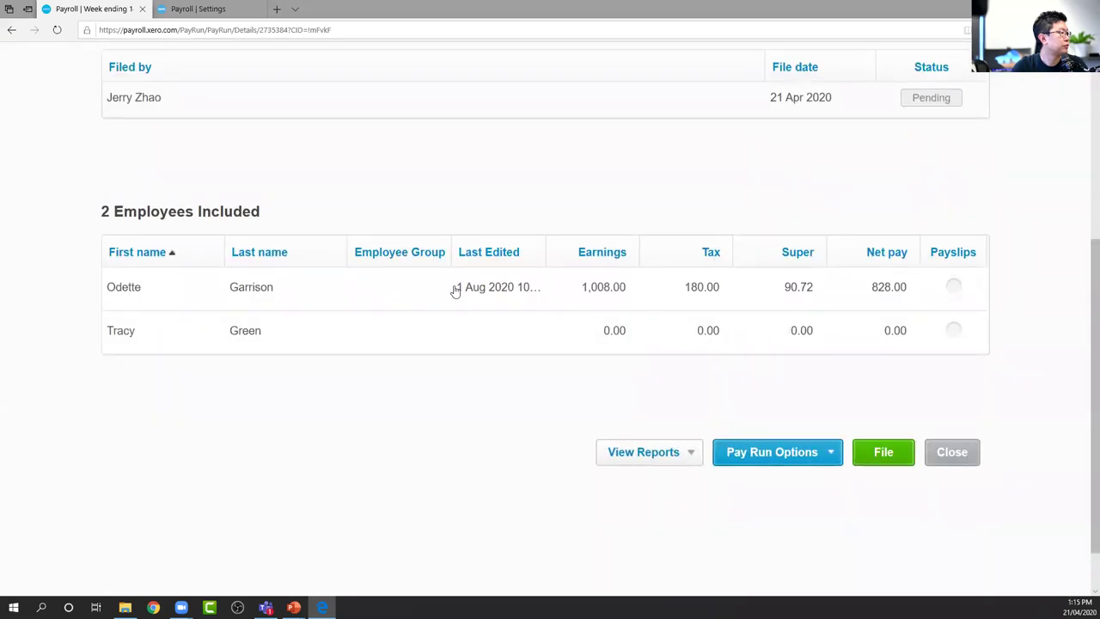
pyautogui.scroll(3, 471, 219)
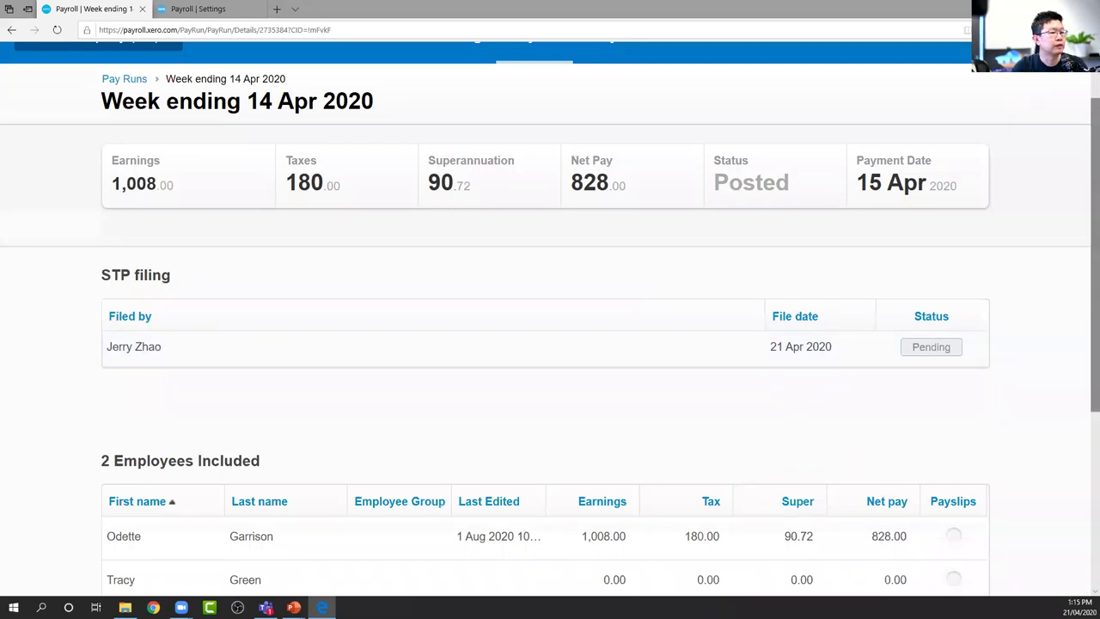
pyautogui.scroll(1, 438, 252)
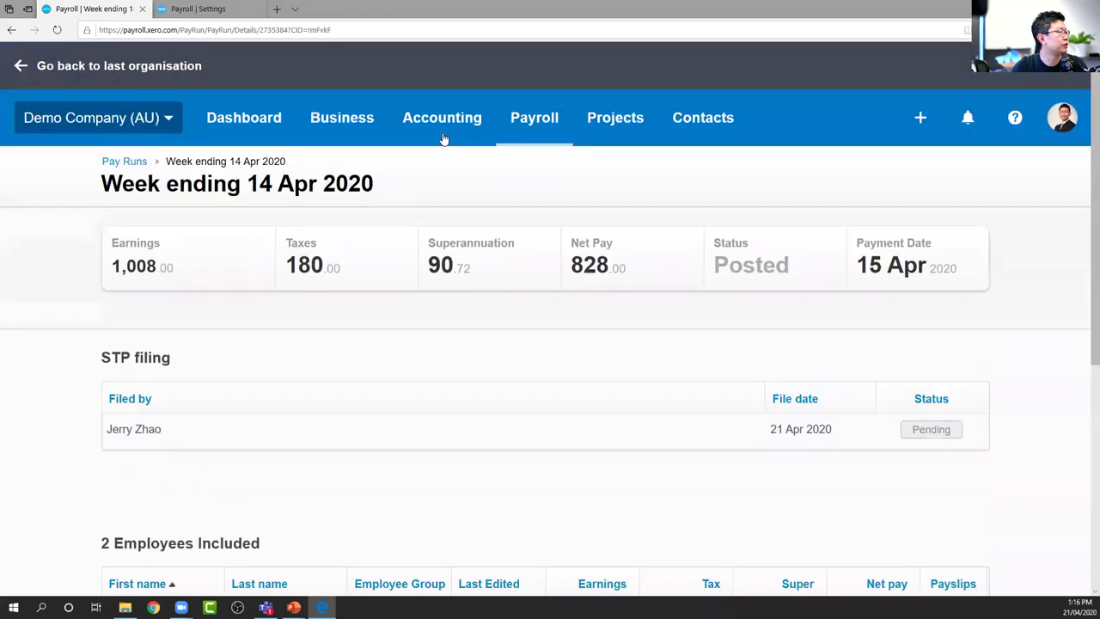
# Go to the Payroll overview and open the Payroll support during COVID-19 page
pyautogui.click(544, 122)
pyautogui.click(558, 181)
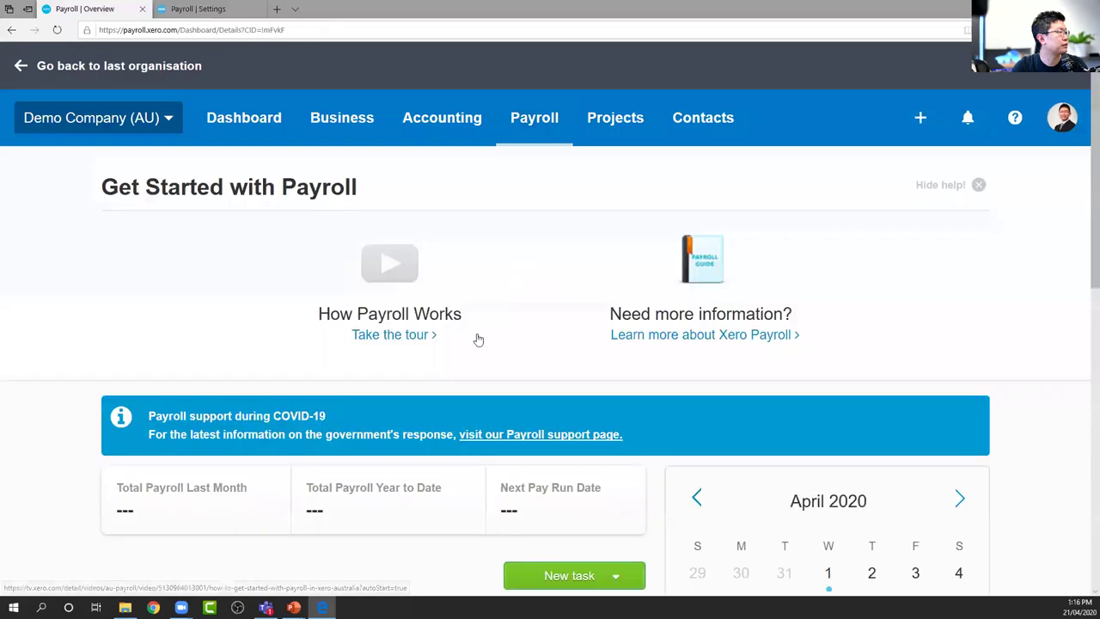
pyautogui.scroll(-3, 482, 344)
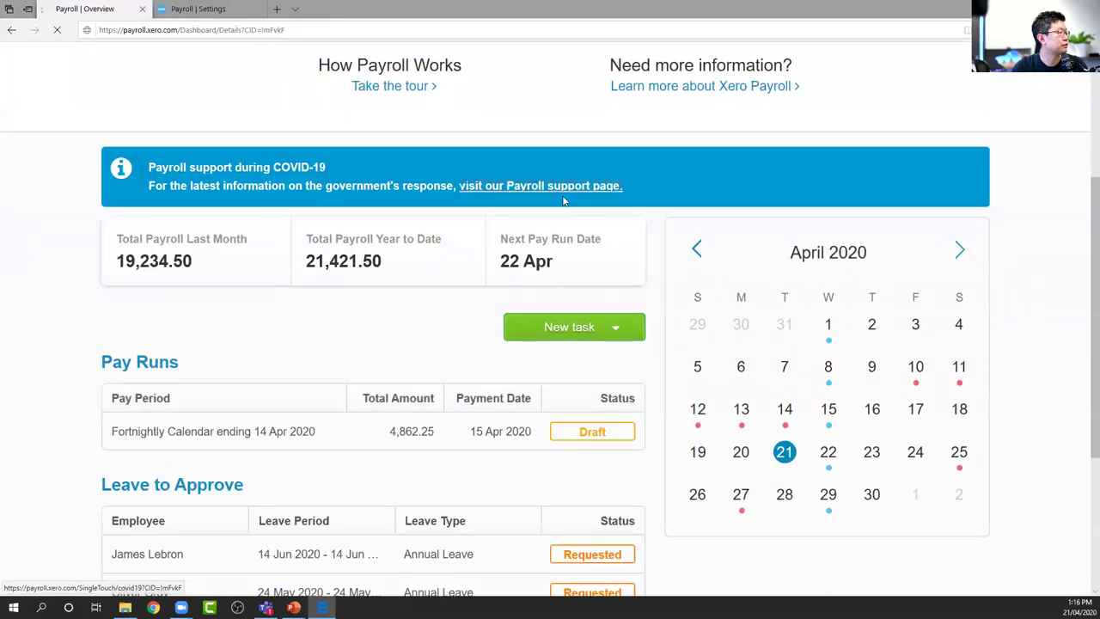
pyautogui.click(557, 196)
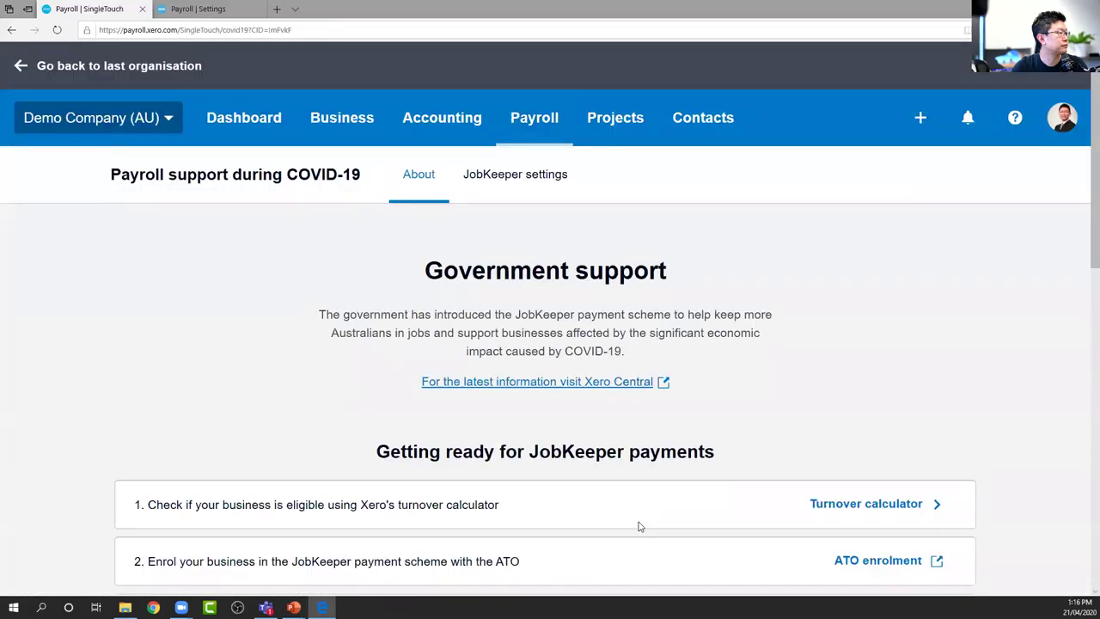
# Open the ATO's JobKeeper monthly declaration guidance from step 7 of the checklist
pyautogui.scroll(-5, 637, 520)
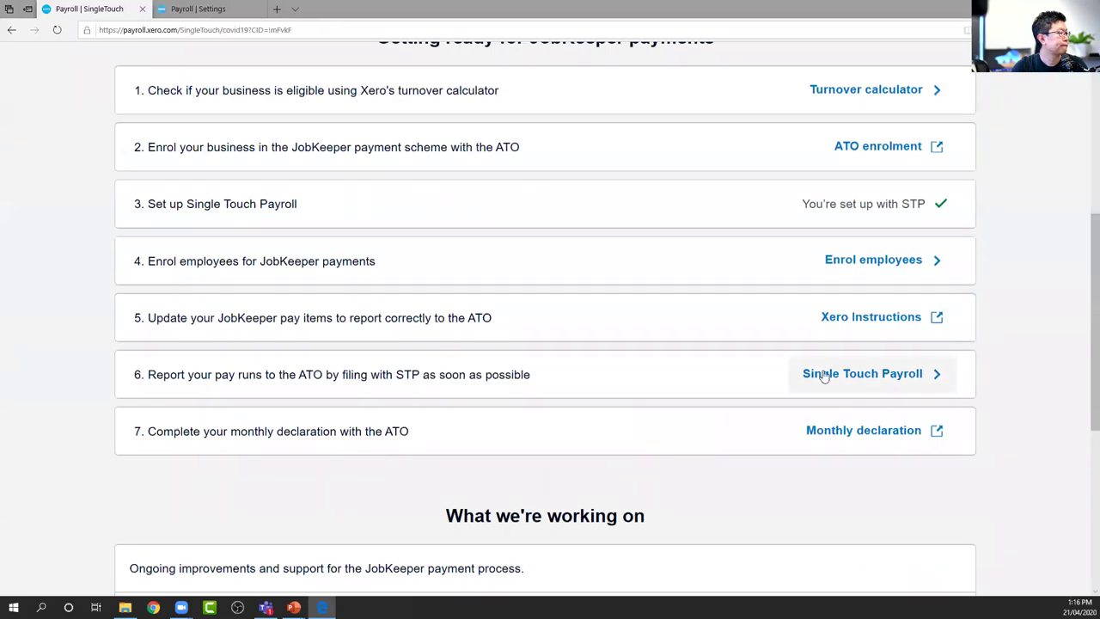
pyautogui.click(851, 434)
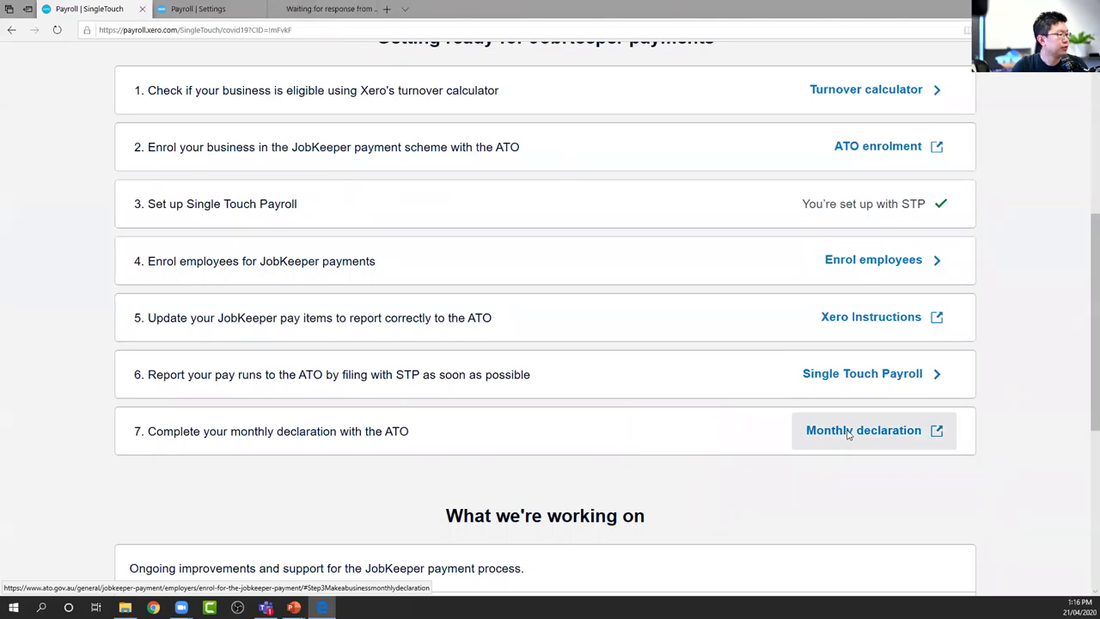
pyautogui.scroll(4, 670, 387)
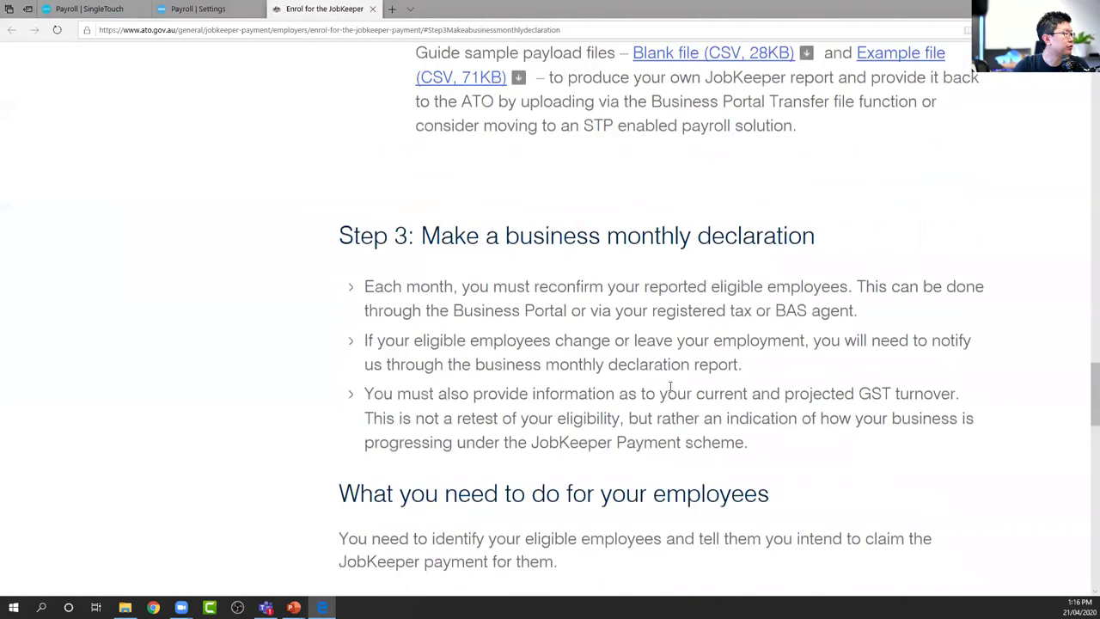
pyautogui.scroll(-3, 675, 389)
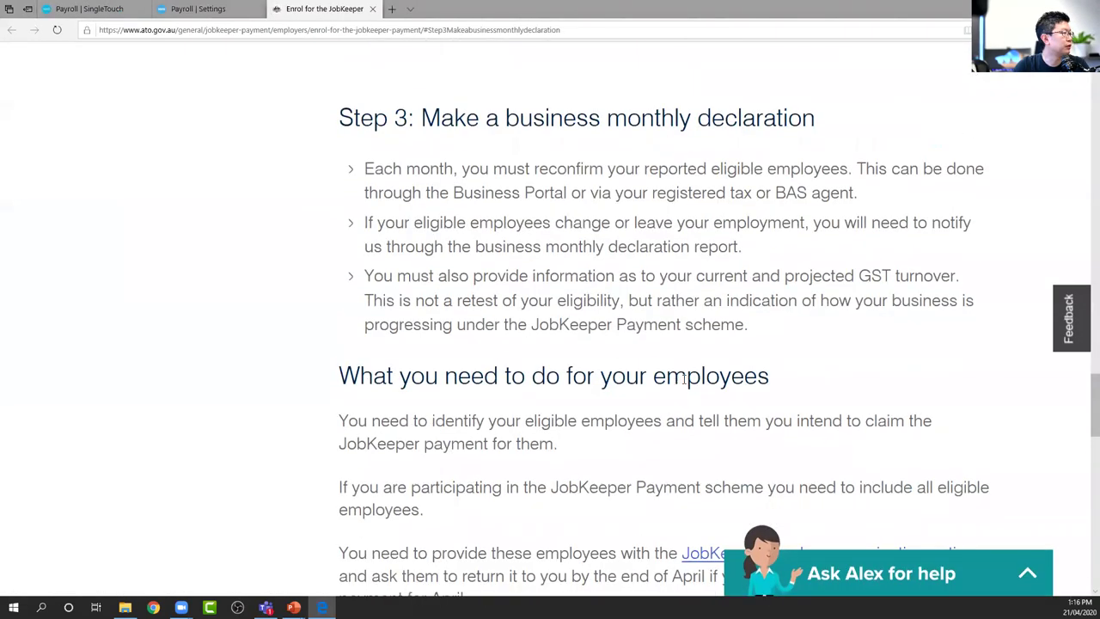